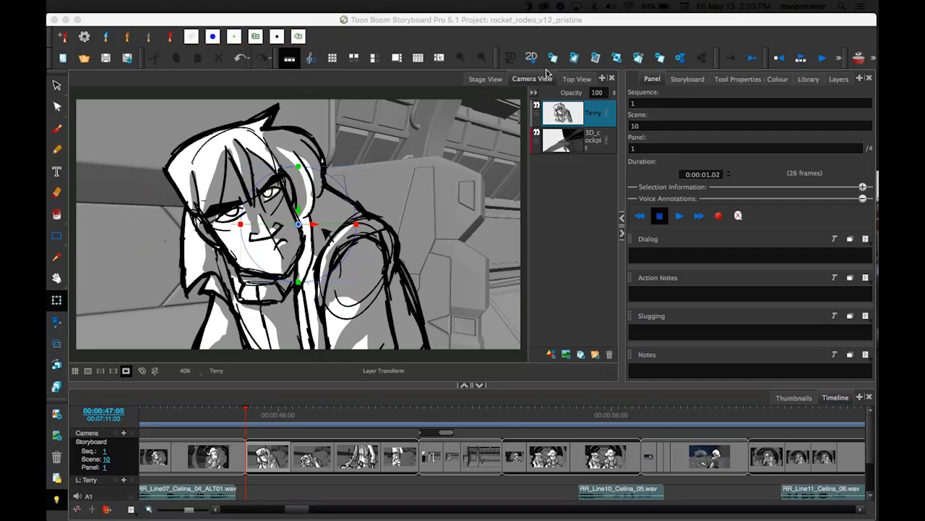
Switch from Stage View back to Camera View and fit the camera view to the window.
left_click(492, 78)
left_click(532, 79)
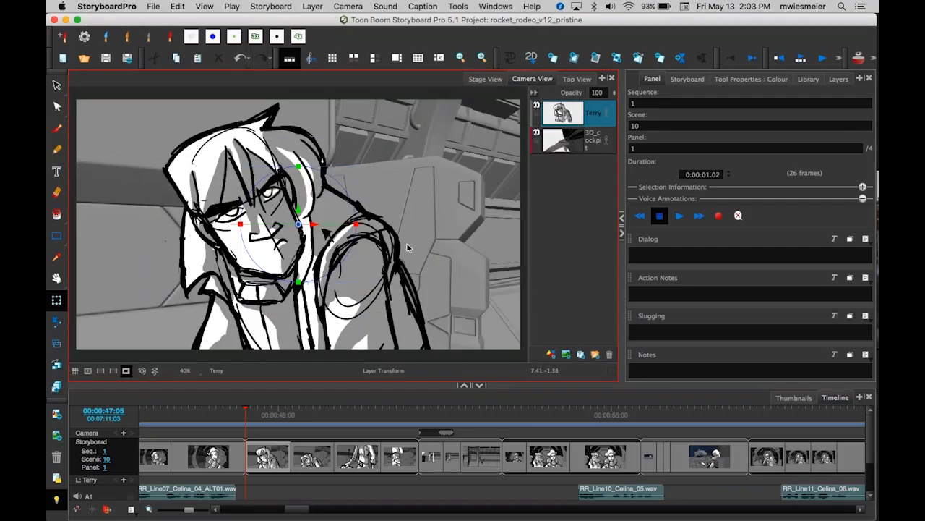
key("1")
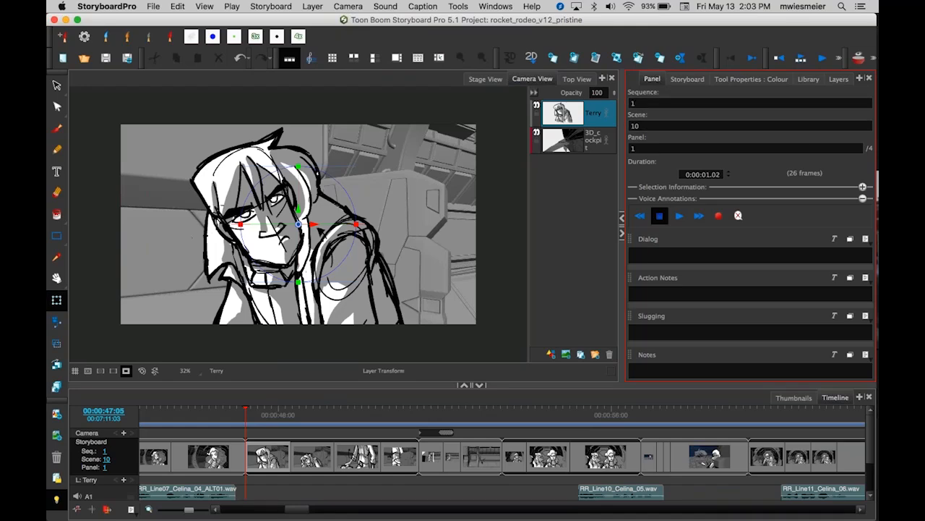
Browse the Tool Properties colour settings and the panel thumbnails before returning to the Timeline.
left_click(754, 80)
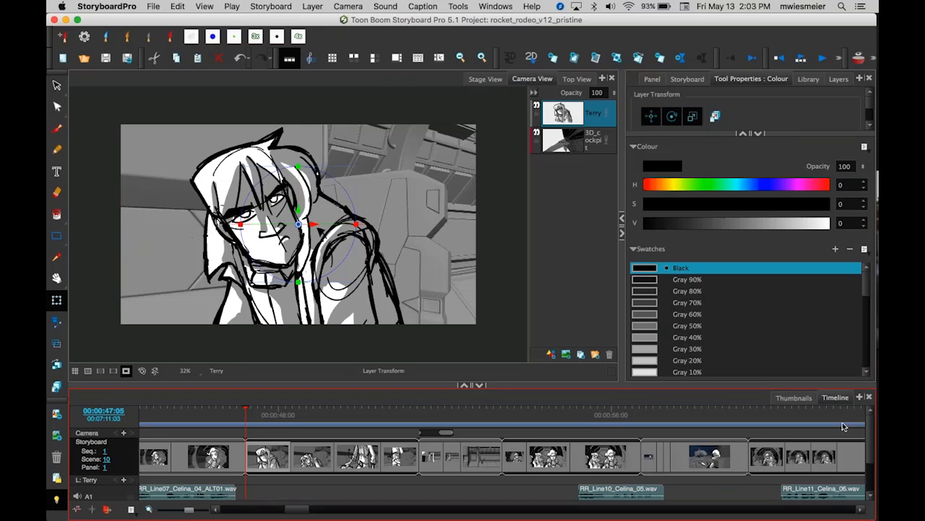
left_click(793, 397)
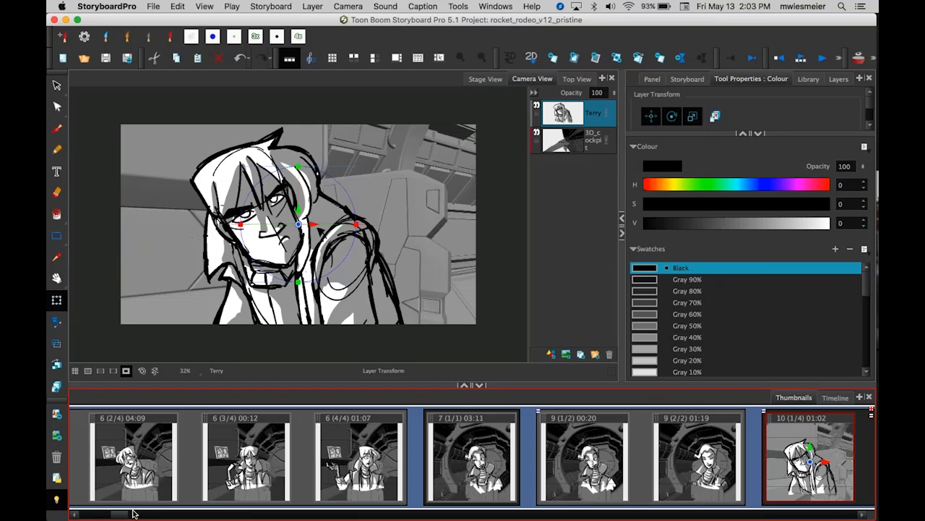
left_click_drag(124, 514, 122, 515)
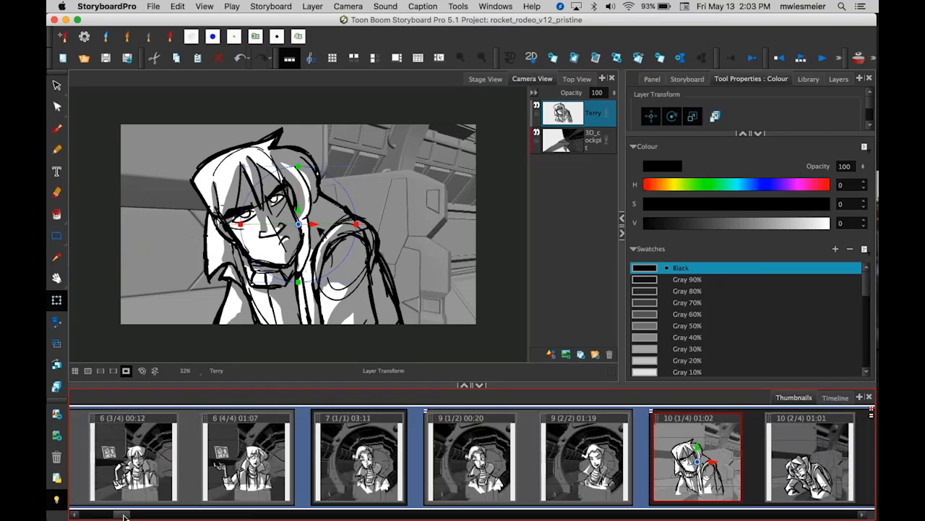
left_click(835, 398)
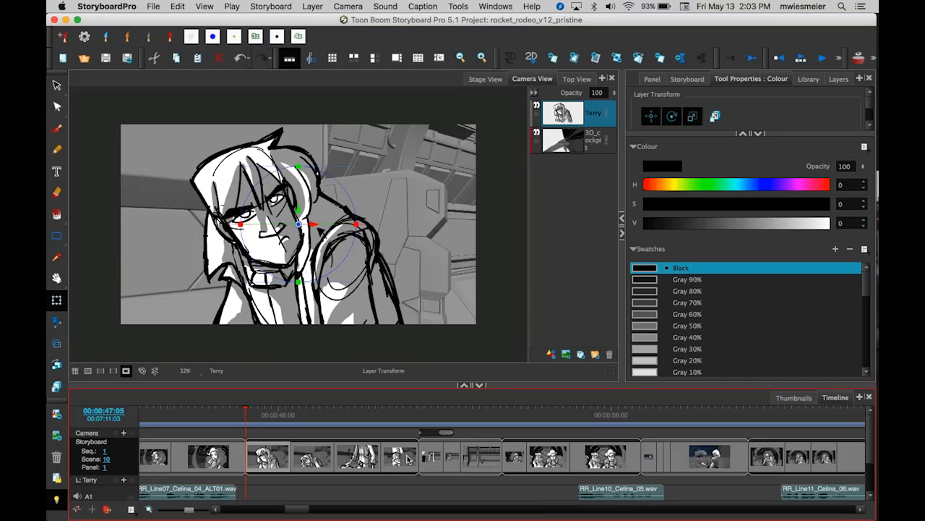
key("1")
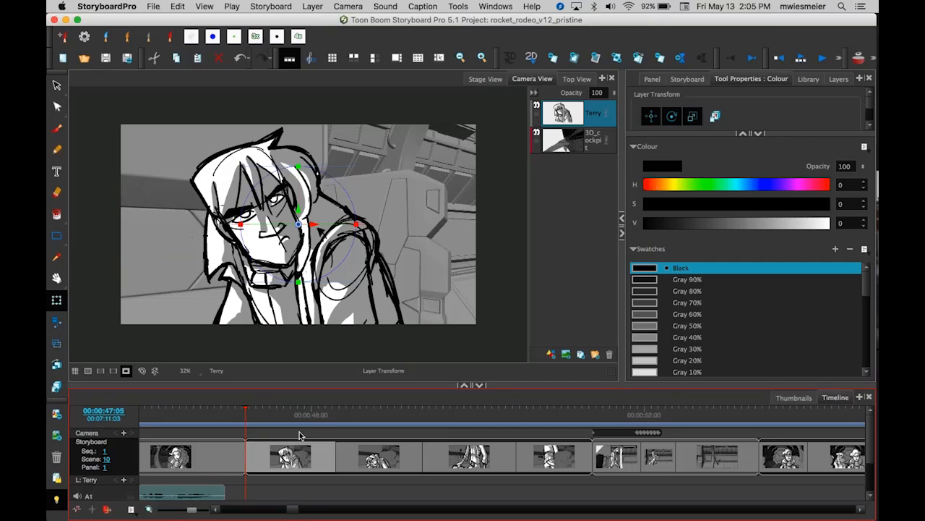
Scrub and play back the storyboard timeline starting from scene 10's first panel.
mouse_move(248, 411)
left_mouse_down()
mouse_move(196, 405)
mouse_move(514, 420)
mouse_move(248, 425)
left_mouse_up()
left_click_drag(244, 411, 523, 411)
key("space")
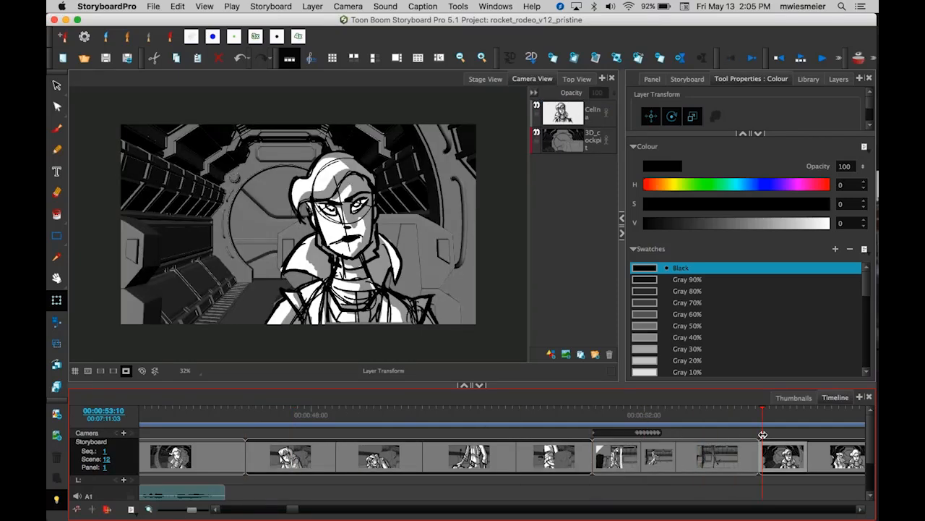
left_click(333, 445)
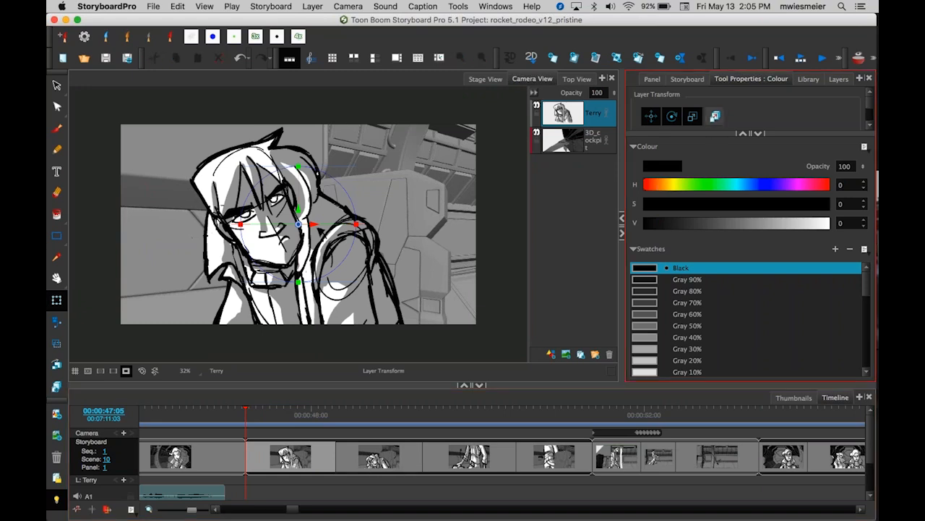
Show the Panel view and play back scene 10 from its first panel with sound.
left_click(653, 79)
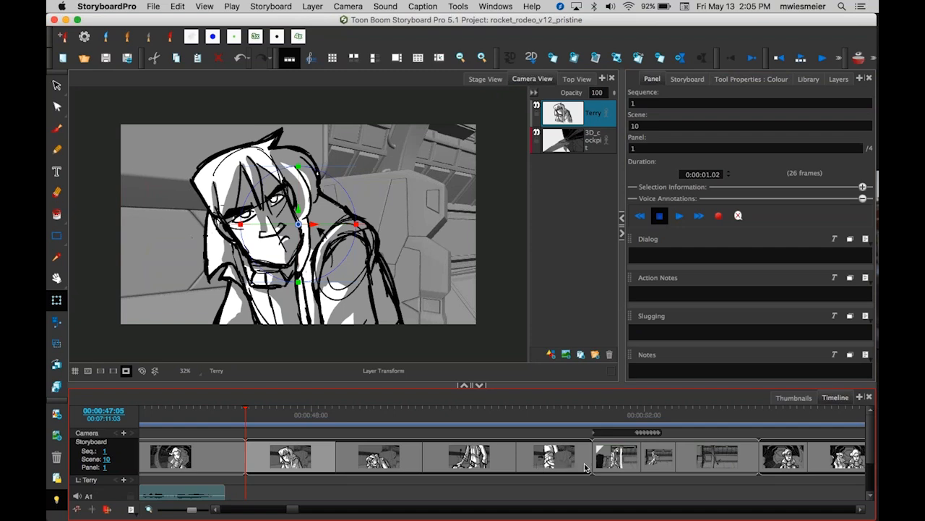
left_click(607, 412)
left_click_drag(606, 409, 245, 439)
key("Return")
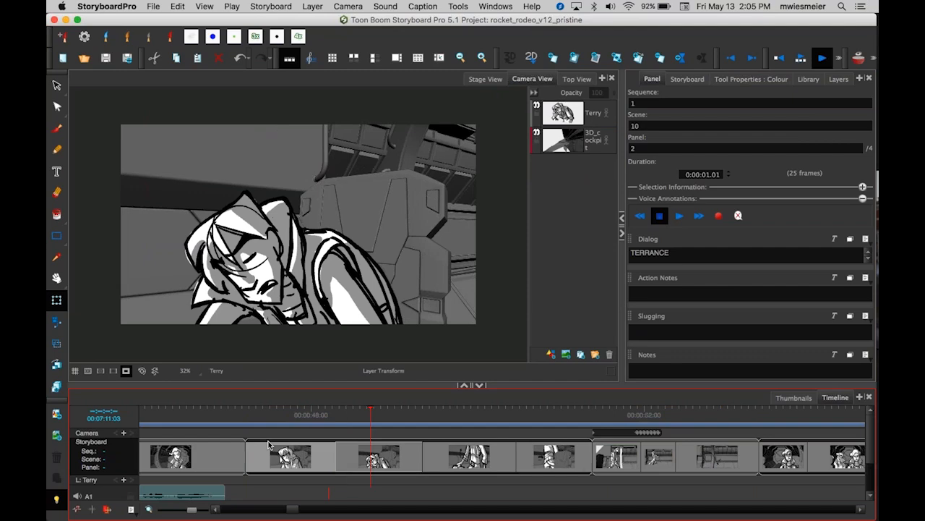
key("Return")
key("XF86AudioRaiseVolume")
key("XF86AudioRaiseVolume")
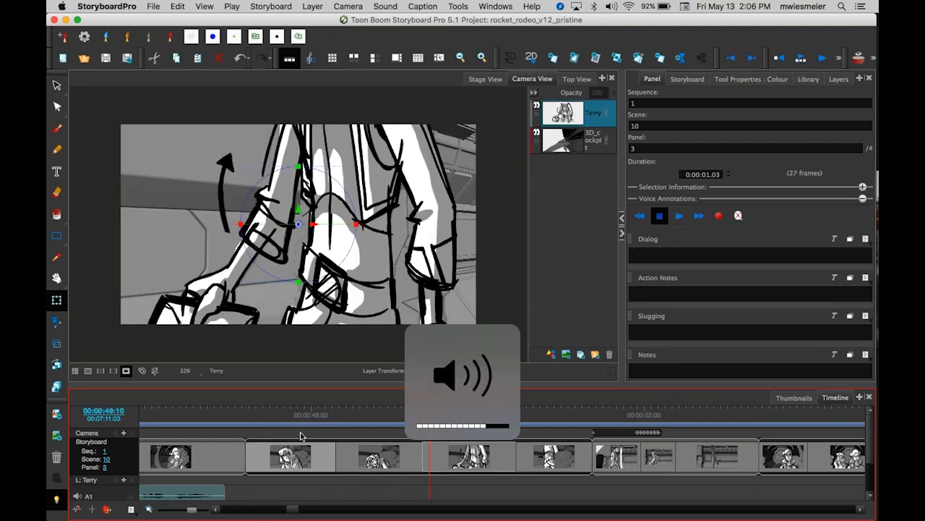
Replay the sequence from scene 10 and scrub through the later panels.
left_click_drag(430, 411, 247, 415)
key("Return")
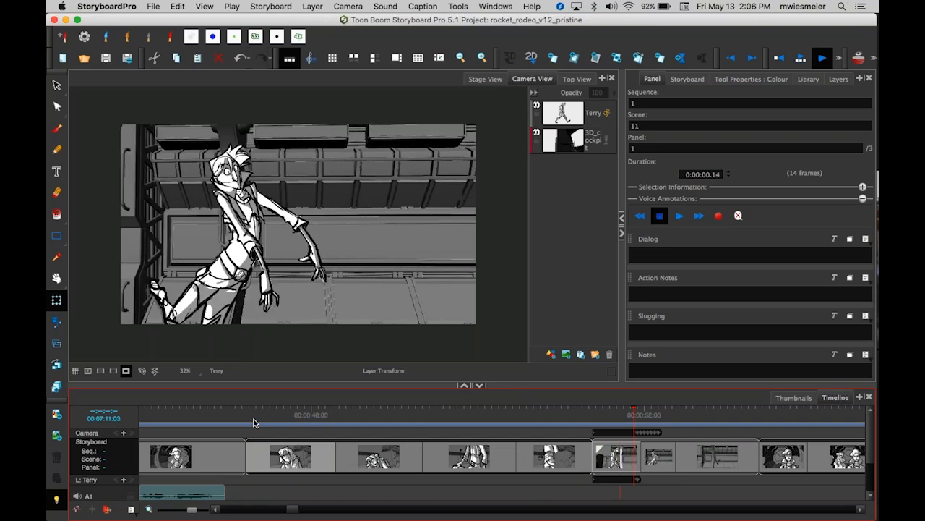
key("space")
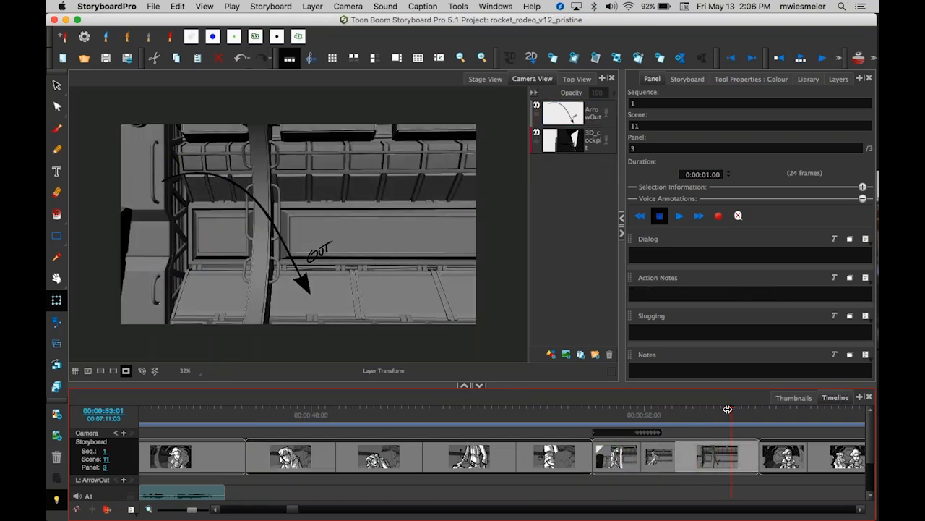
left_click_drag(723, 407, 246, 439)
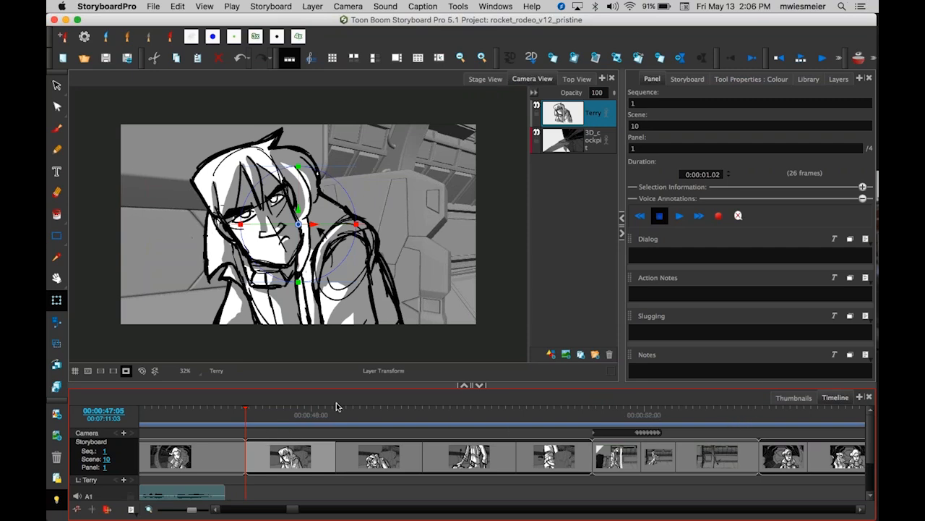
key("space")
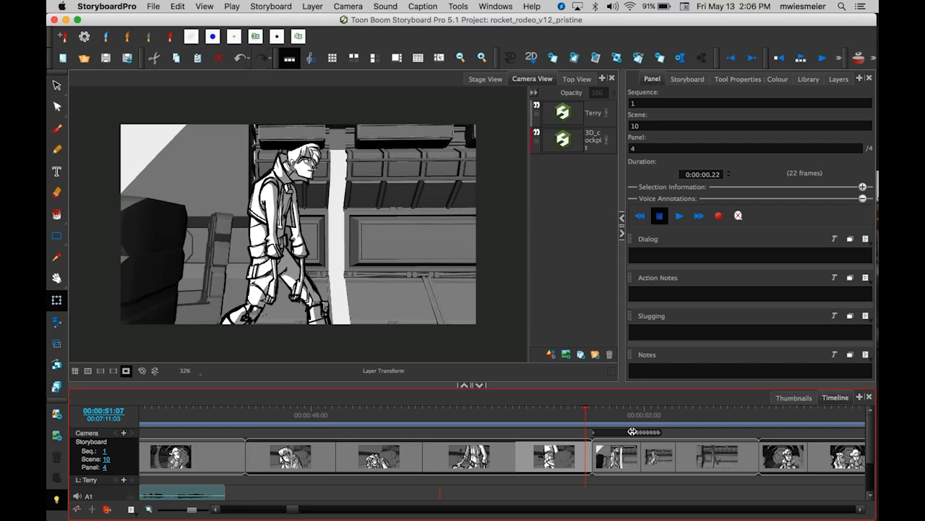
Step through individual panels of scenes 10 and 11 in the timeline to inspect each shot.
left_click_drag(757, 422, 288, 416)
left_click(319, 464)
left_click(352, 463)
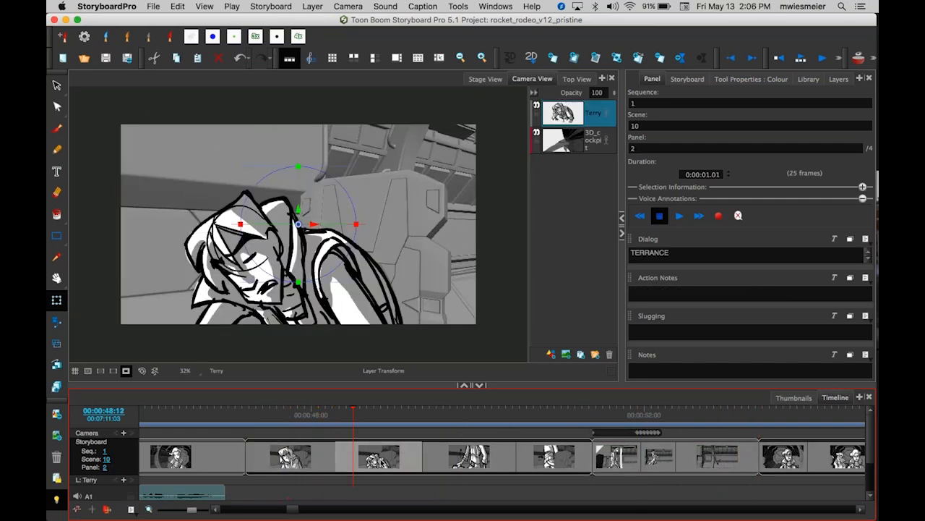
left_click(506, 464)
left_click(523, 466)
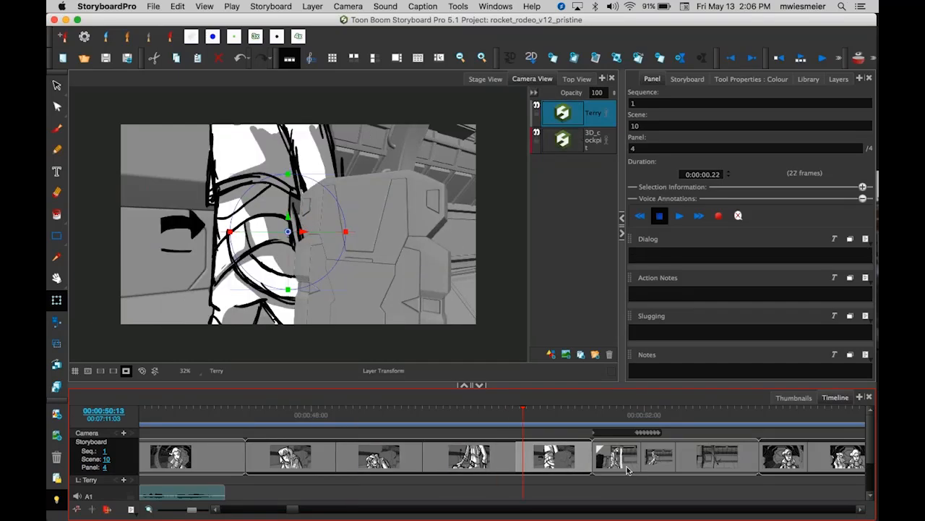
left_click(667, 471)
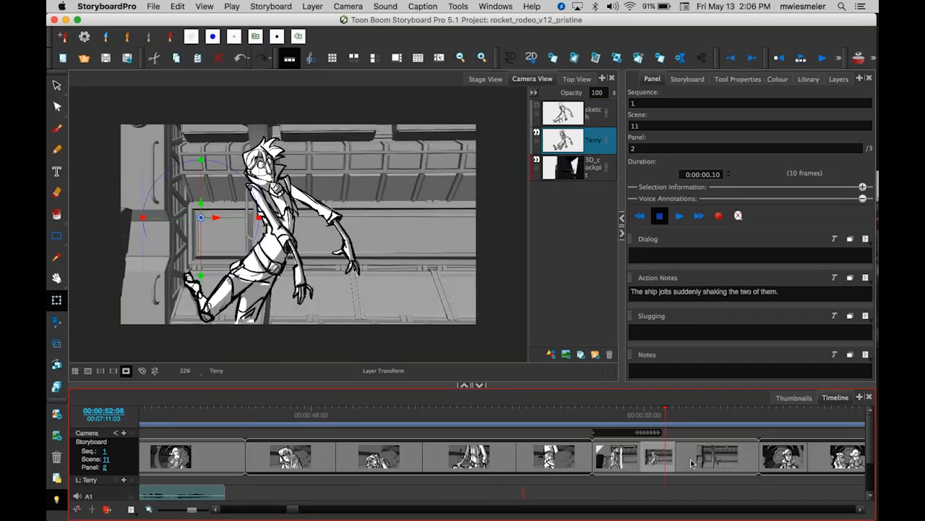
left_click(686, 463)
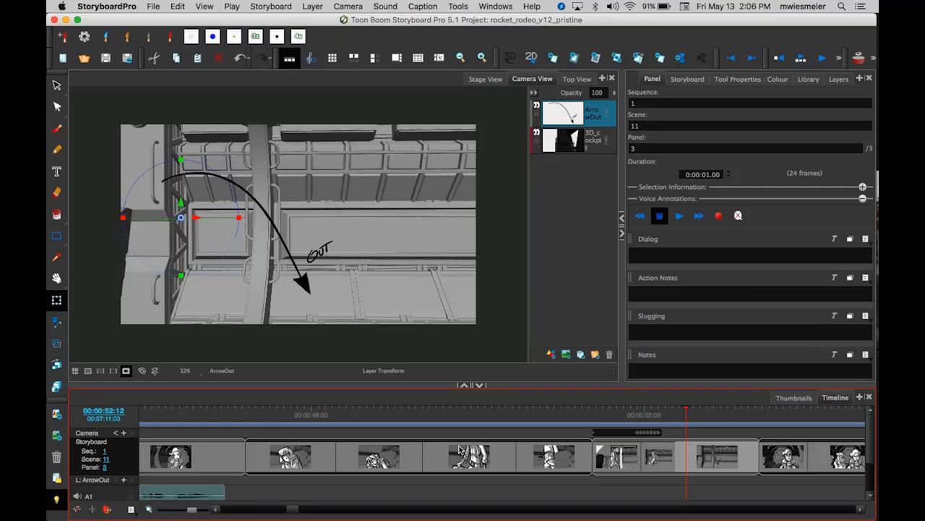
left_click_drag(686, 417, 607, 417)
left_click(261, 258)
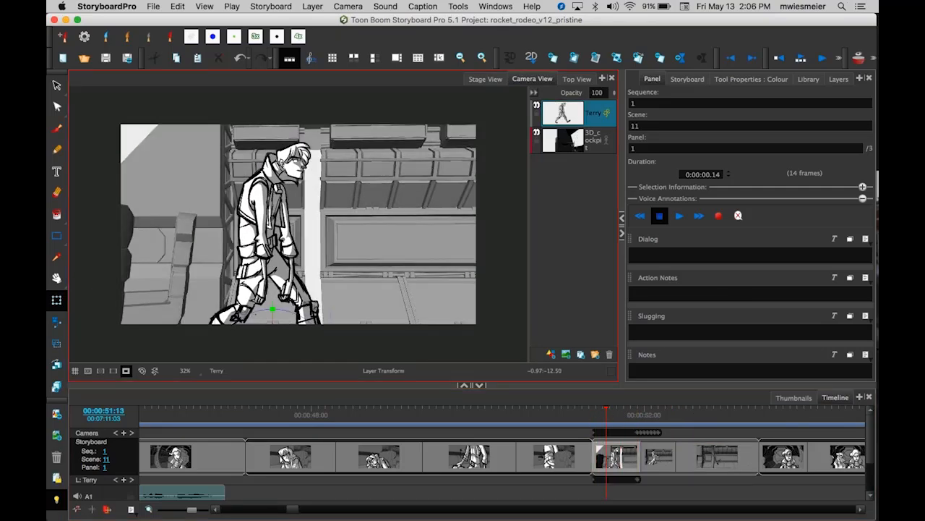
left_click(609, 408)
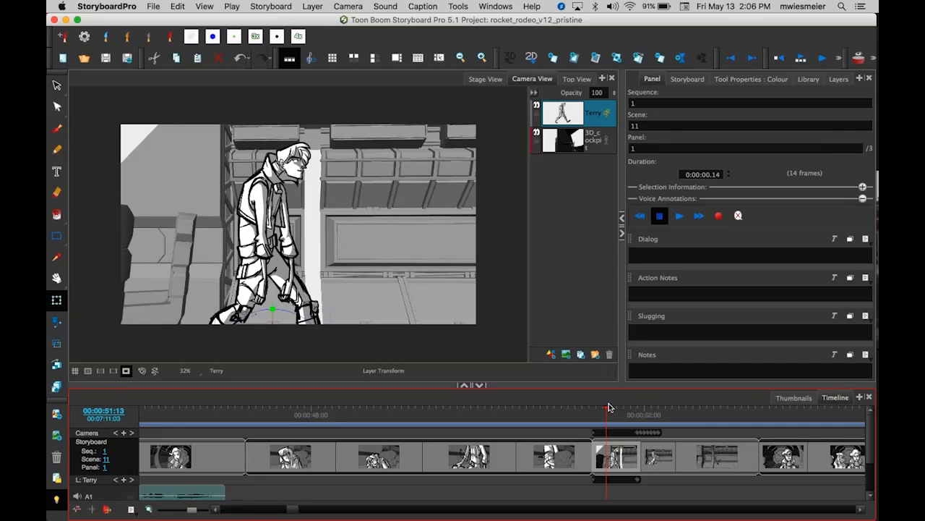
mouse_move(609, 408)
left_mouse_down()
mouse_move(599, 408)
mouse_move(656, 410)
mouse_move(287, 407)
mouse_move(290, 394)
left_mouse_up()
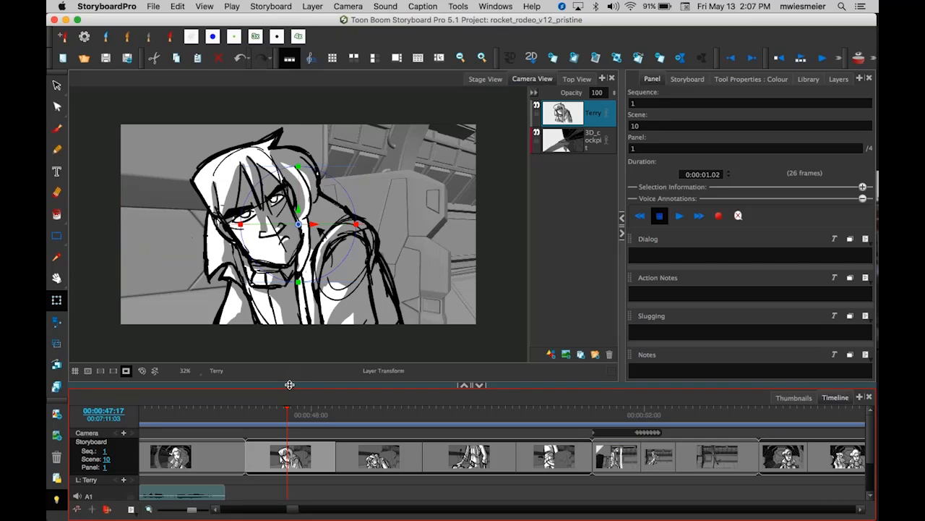
Enlarge the timeline area to reveal the audio tracks and return the playhead to scene 10.
left_click_drag(290, 385, 278, 330)
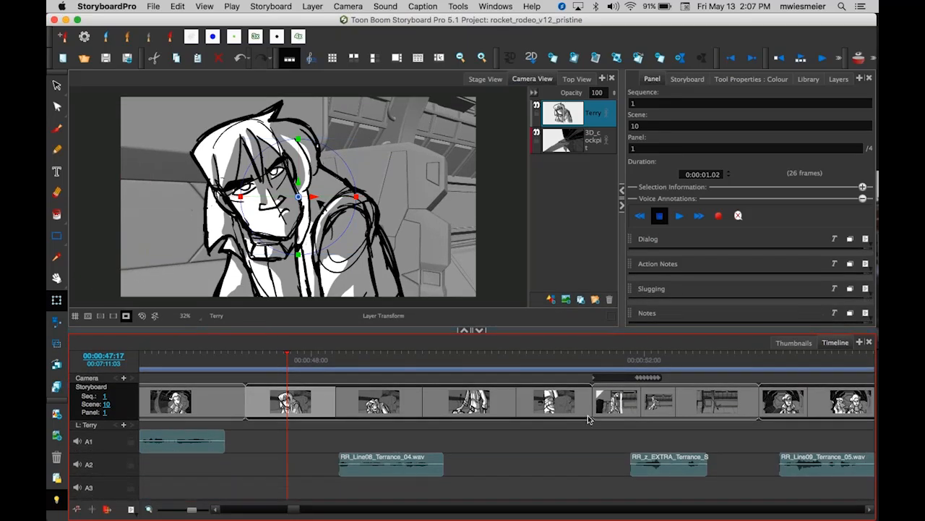
left_click_drag(285, 354, 247, 369)
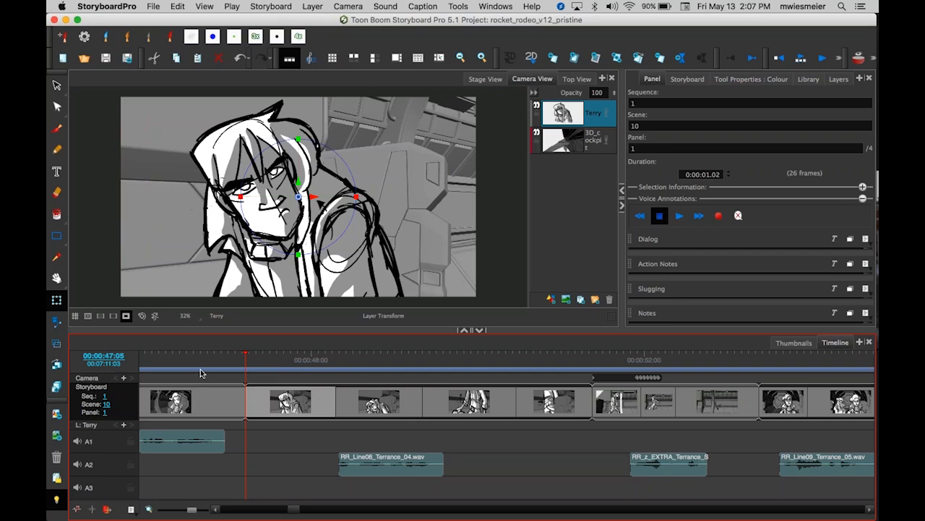
key("super+Tab")
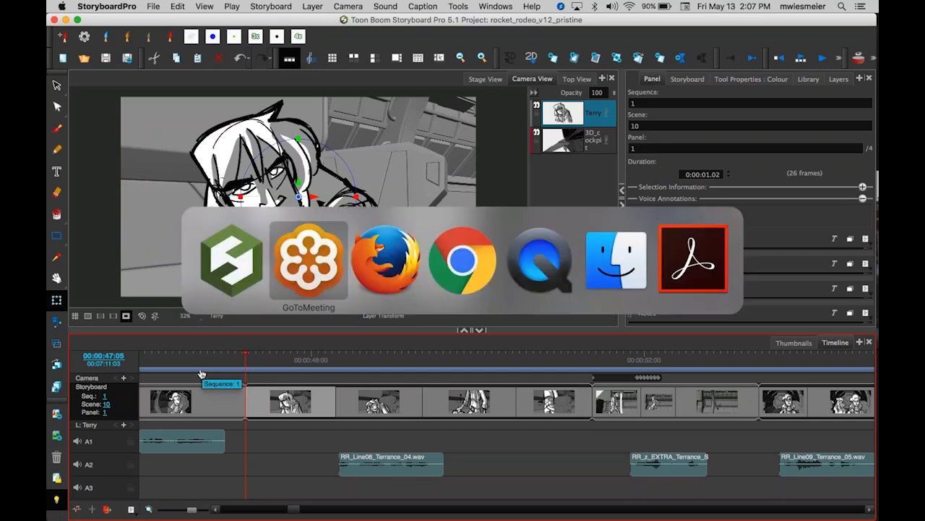
key("super+Tab")
key("super+Tab")
key("super+Tab")
key("super+Tab")
key("super+Tab")
key("super+Tab")
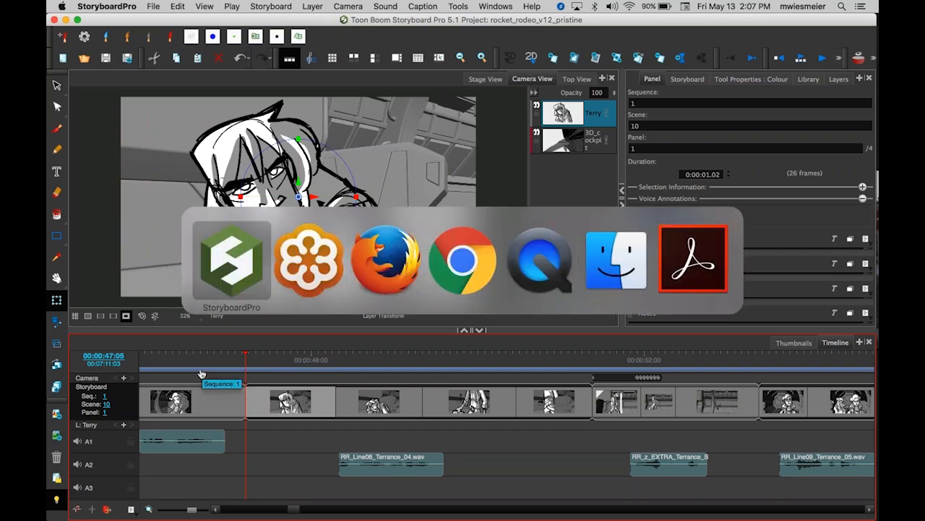
Open the recent project rocket_rodeo_animatic_webinar.
left_click(153, 8)
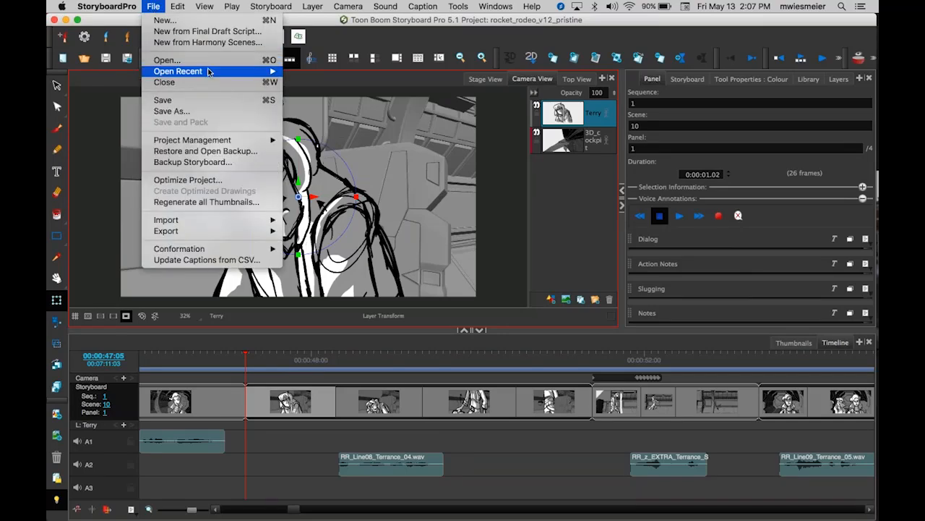
mouse_move(208, 72)
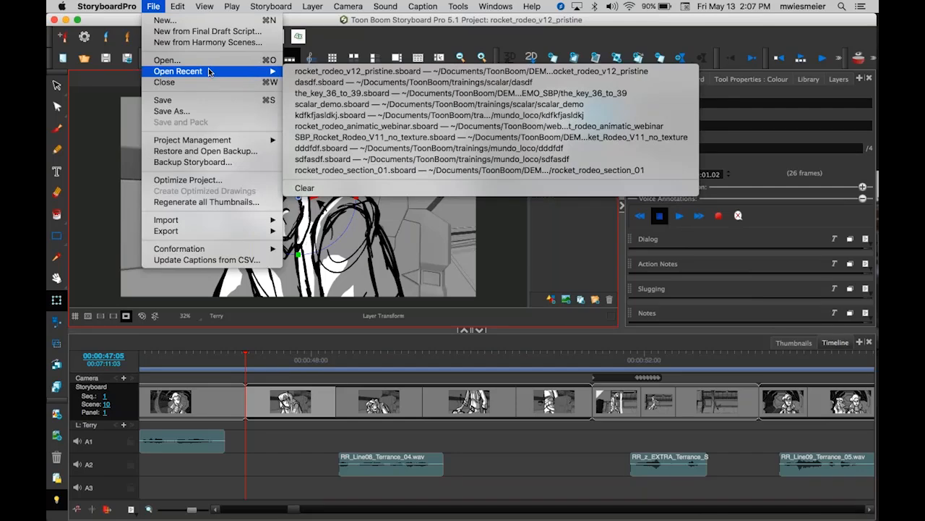
left_click(306, 128)
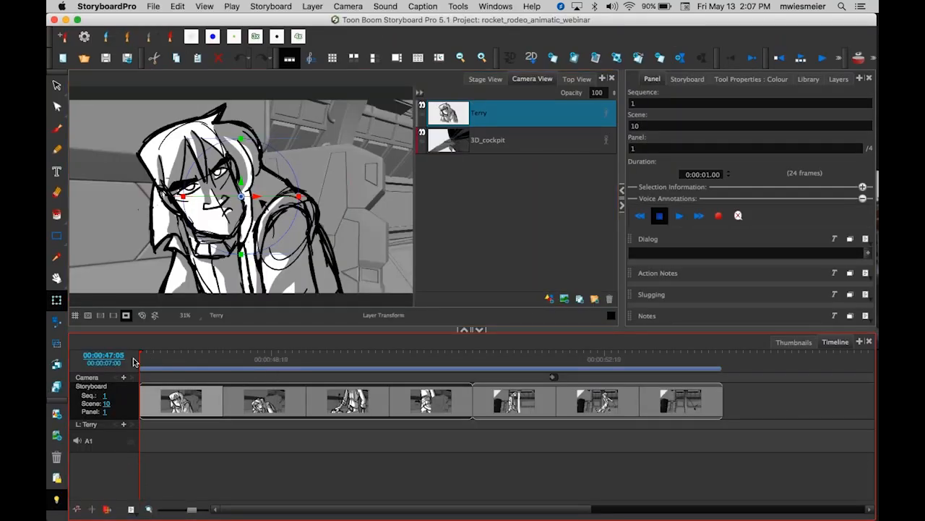
Delete the camera keyframe over scene 11 on the Camera track.
left_click_drag(141, 360, 149, 377)
left_click(554, 377)
key("Delete")
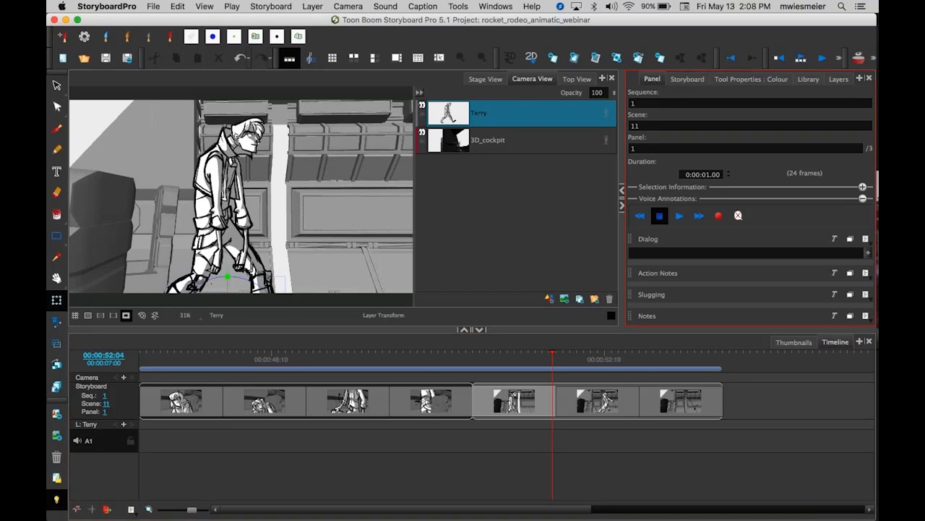
Resize the timeline area and enlarge the Dialog field in the Panel view.
left_click_drag(693, 337, 692, 386)
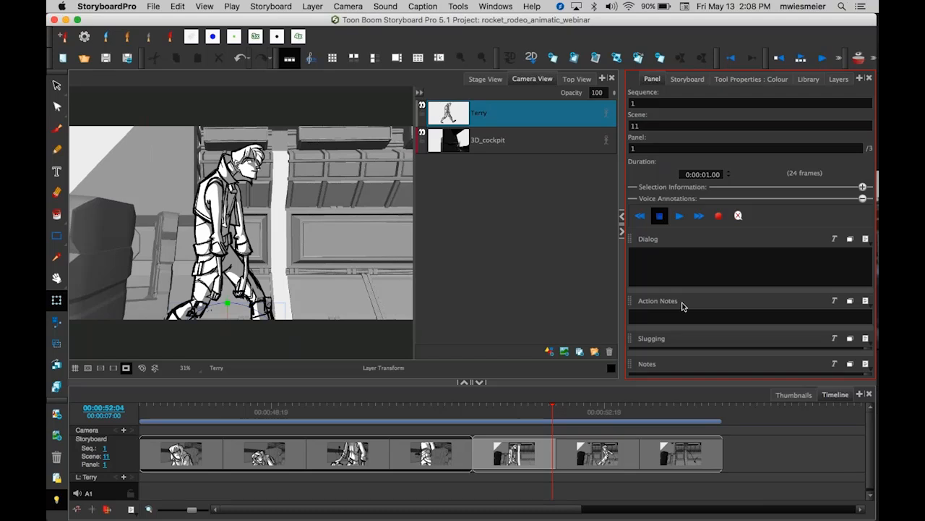
left_click_drag(701, 293, 693, 313)
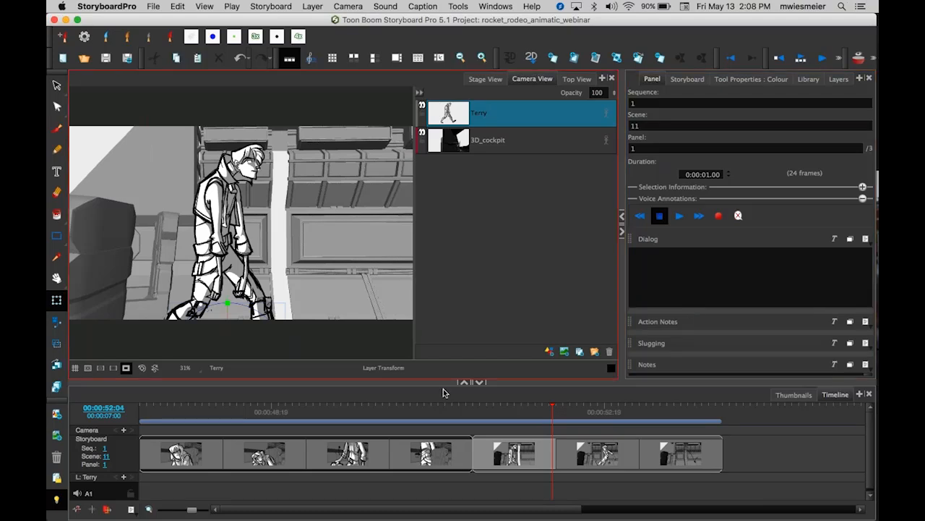
Select scene 10's second and third panels to review their dialog.
left_click(238, 407)
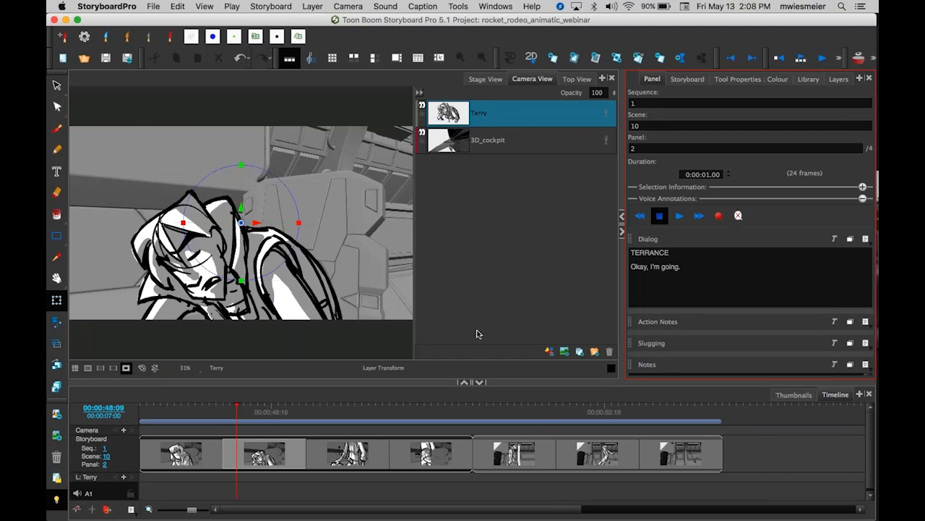
left_click(352, 415)
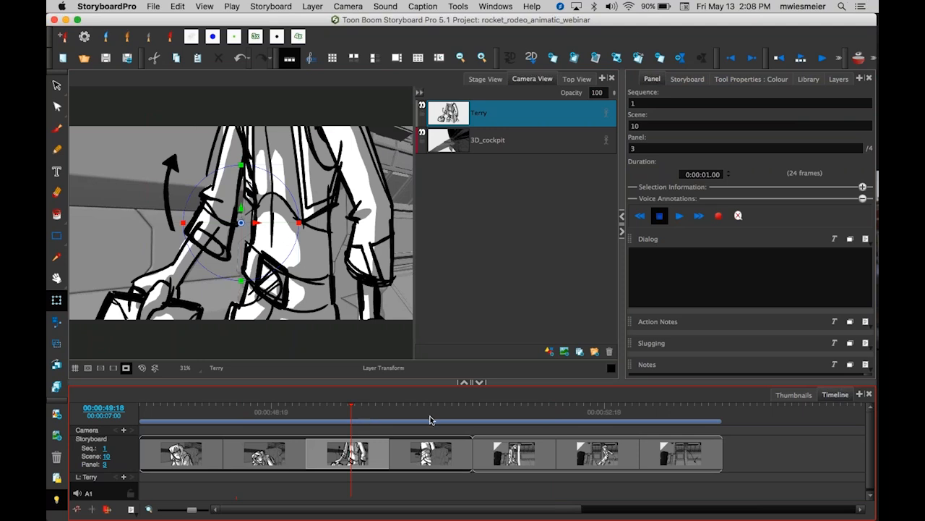
Go to scene 10's second panel and enlarge the timeline area.
left_click(238, 409)
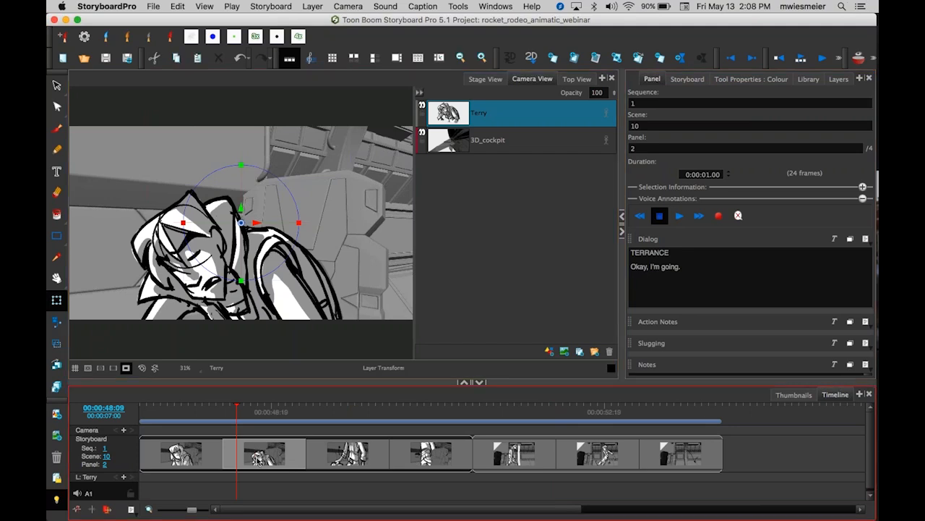
left_click_drag(267, 374, 269, 345)
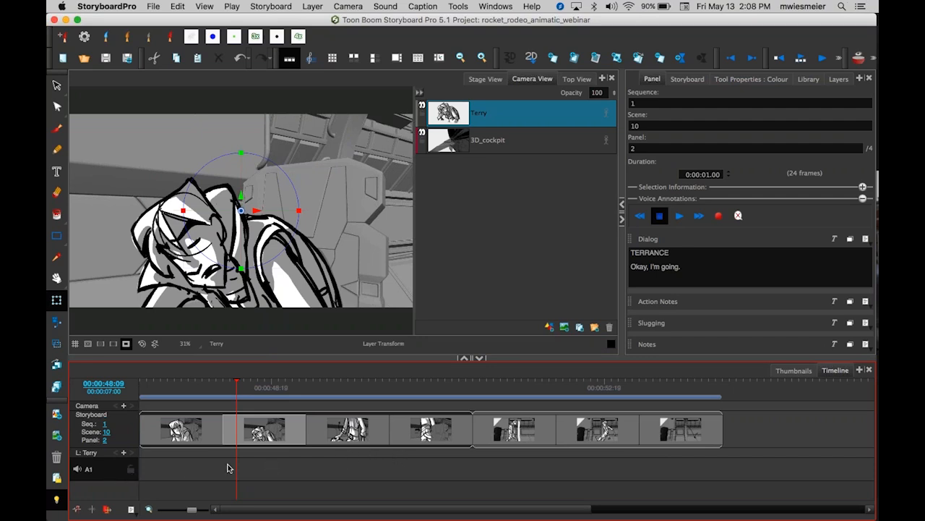
Open the Import Sound Clips dialog for the audio track.
right_click(195, 468)
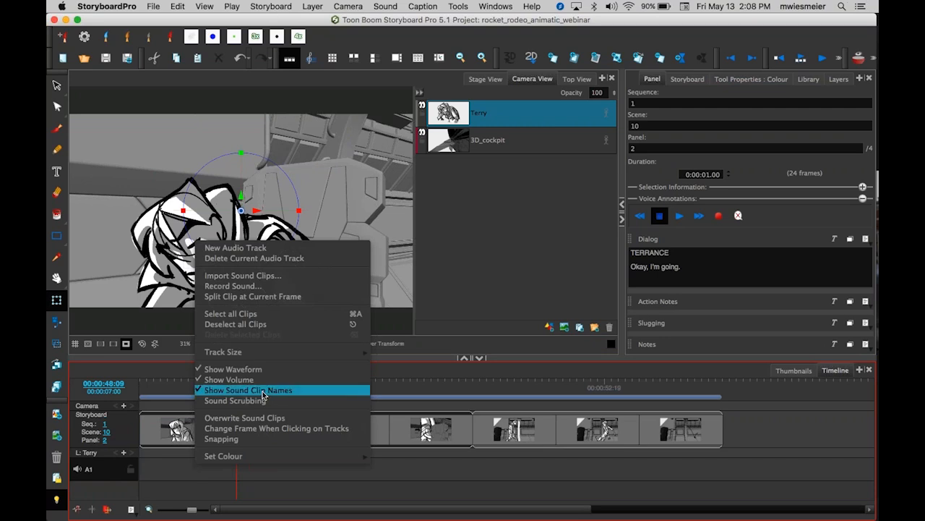
left_click(323, 277)
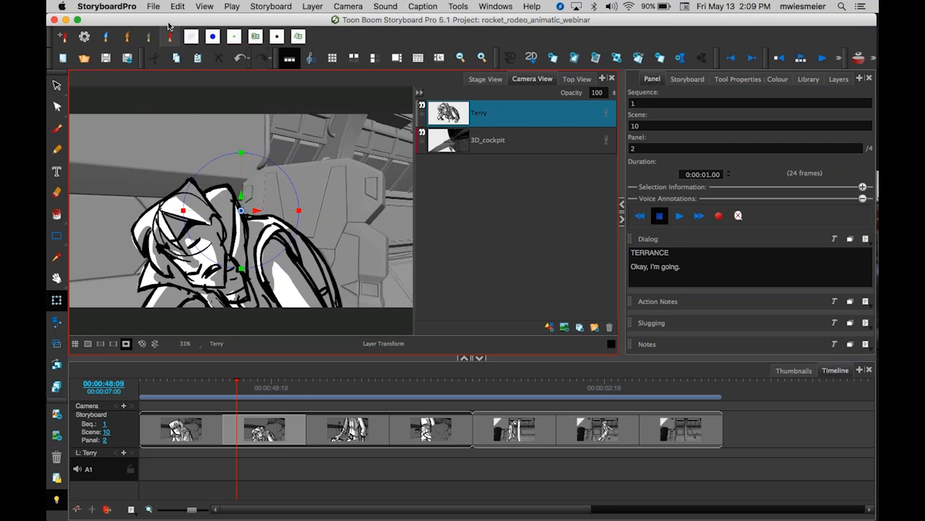
left_click(154, 6)
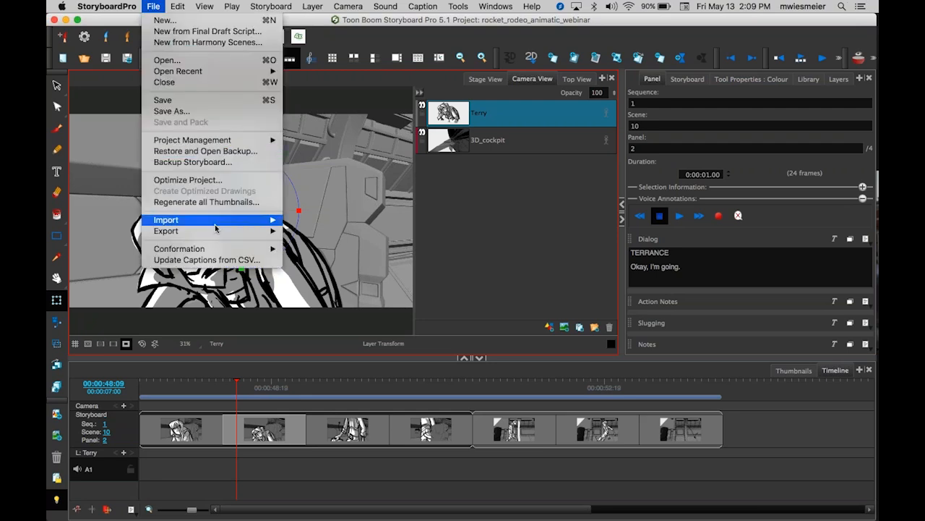
mouse_move(219, 223)
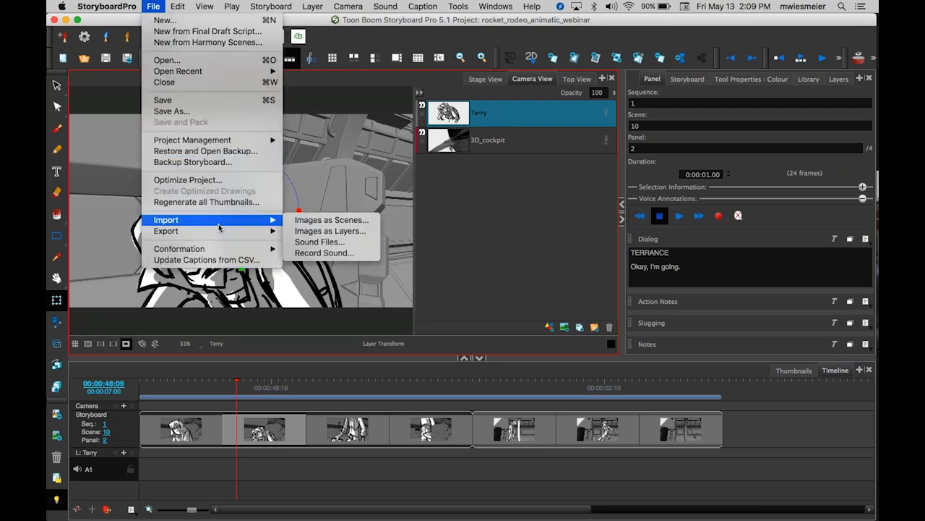
left_click(363, 243)
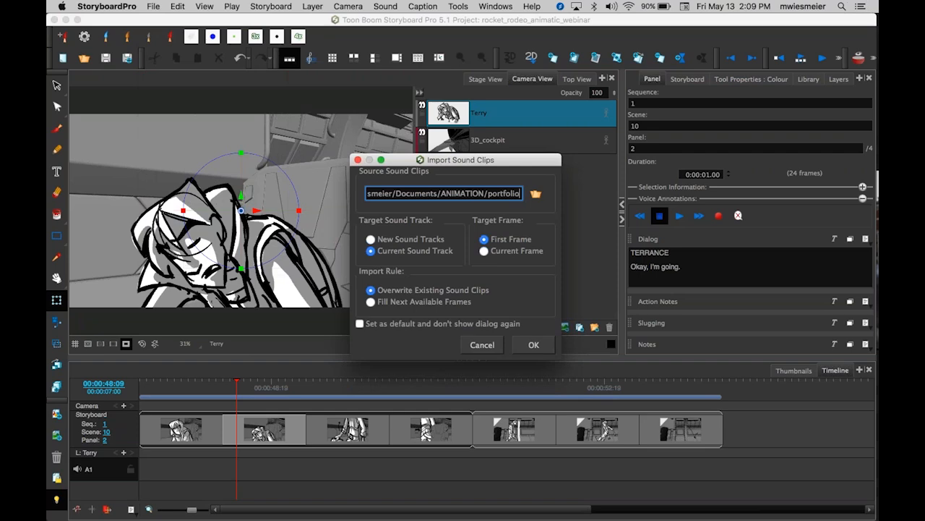
Import rocket_rodeo_animatic_webinar-1.wav and rocket_rodeo_animatic_webinar-2.wav from the sbp_animatic folder into the current sound track.
left_click(536, 194)
left_click_drag(633, 431, 505, 414)
left_click(551, 374)
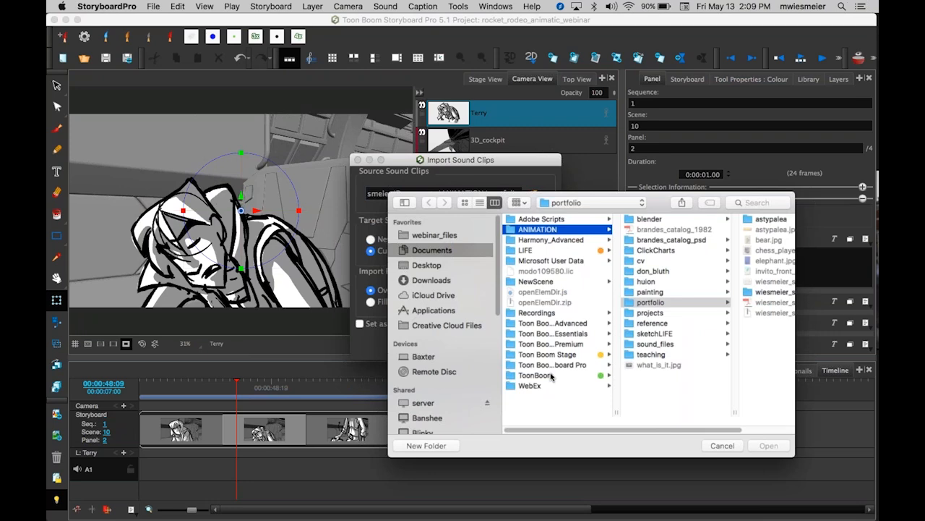
left_click(551, 376)
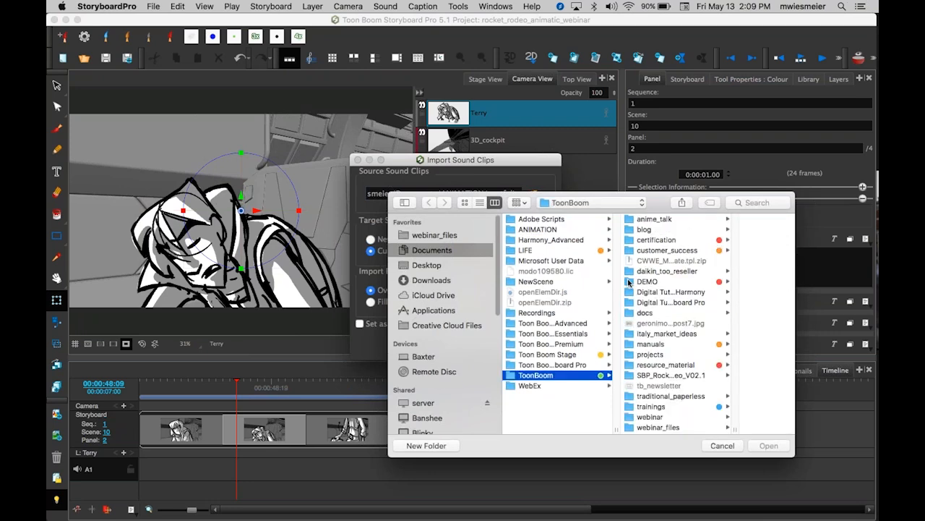
left_click(646, 281)
left_click(688, 293)
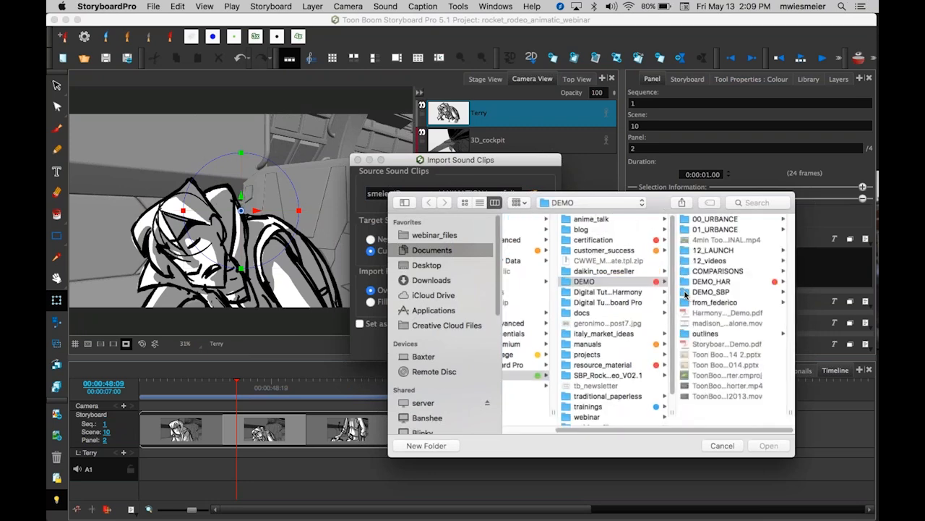
left_click_drag(701, 434, 595, 435)
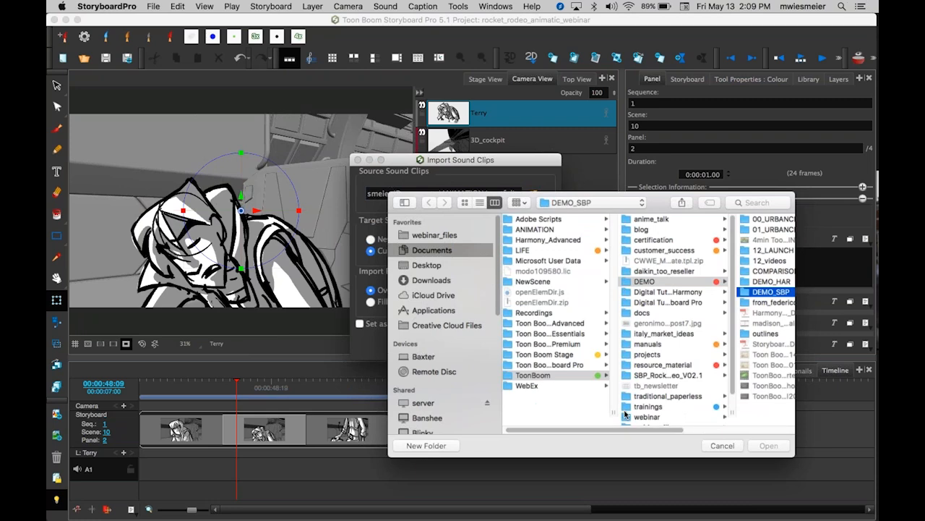
scroll(627, 407, "down", 2)
left_click(629, 403)
left_click(631, 403)
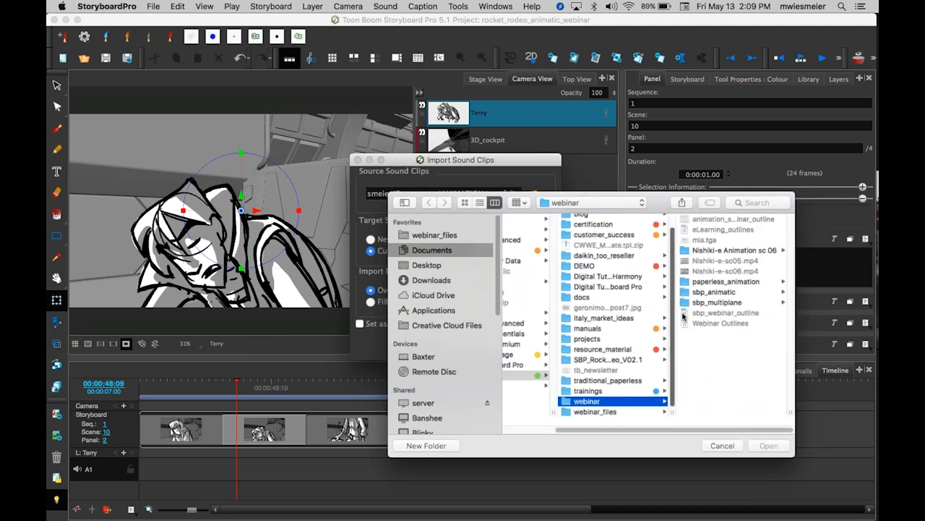
left_click(686, 295)
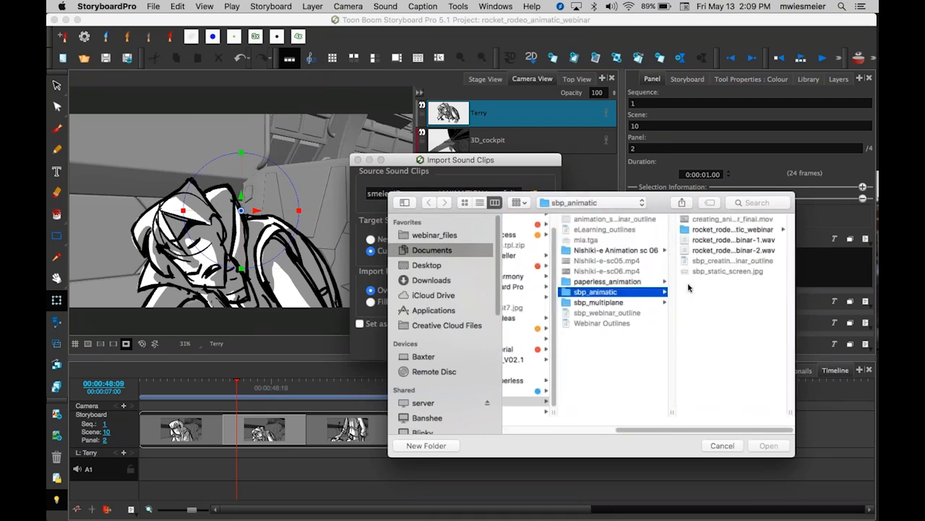
left_click(686, 240)
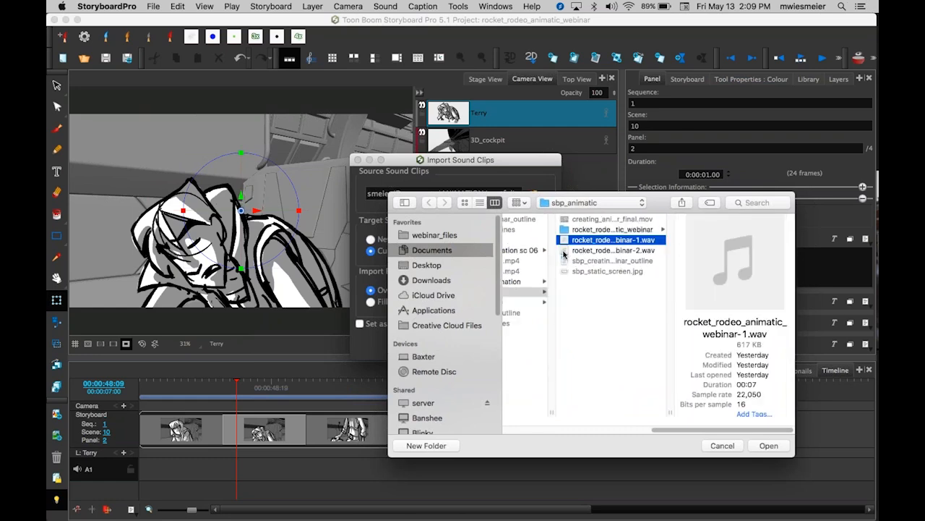
left_click(571, 250, "shift")
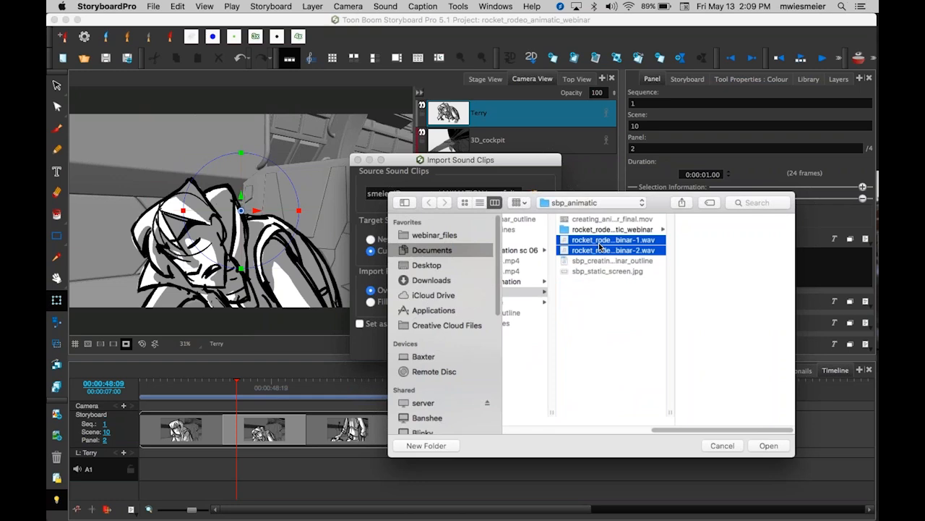
left_click(769, 446)
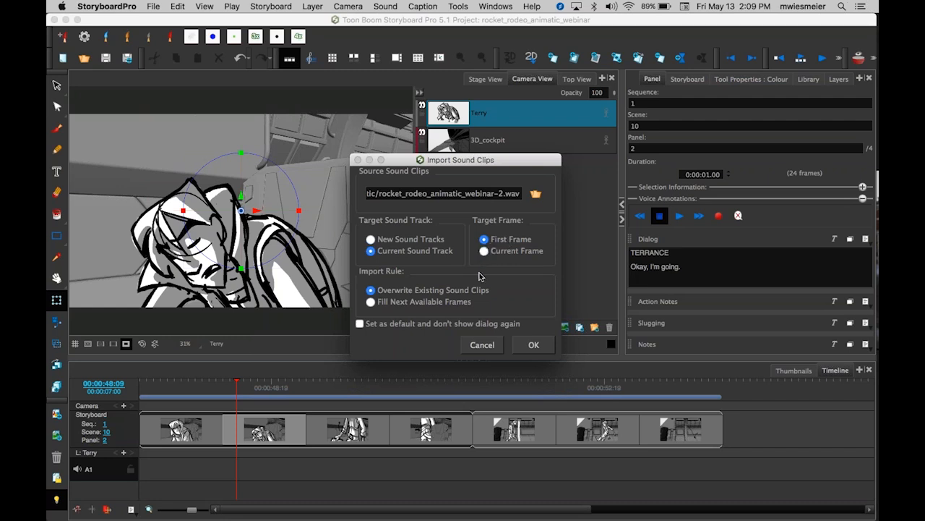
left_click(533, 345)
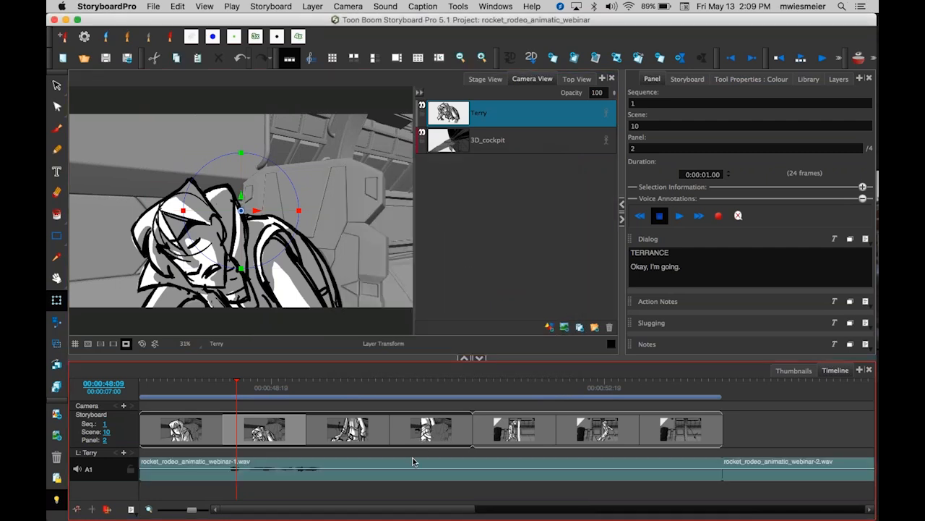
Zoom the timeline out and move both sound clips later on the audio track.
key("1")
key("1")
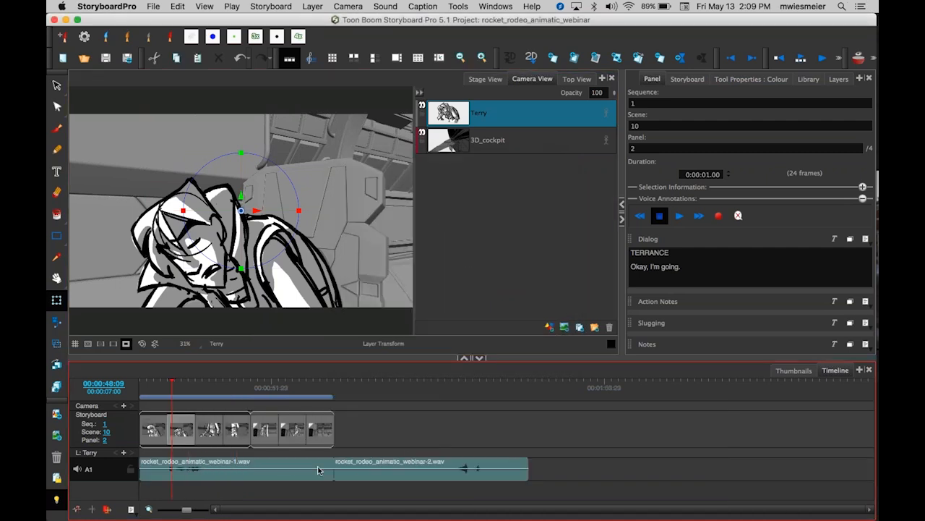
left_click_drag(394, 478, 481, 481)
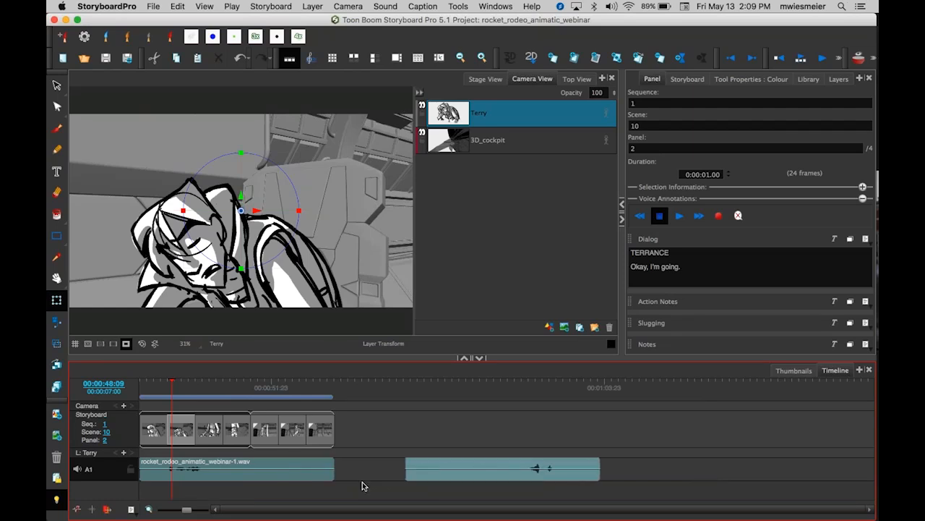
left_click(315, 480)
left_click_drag(315, 480, 320, 482)
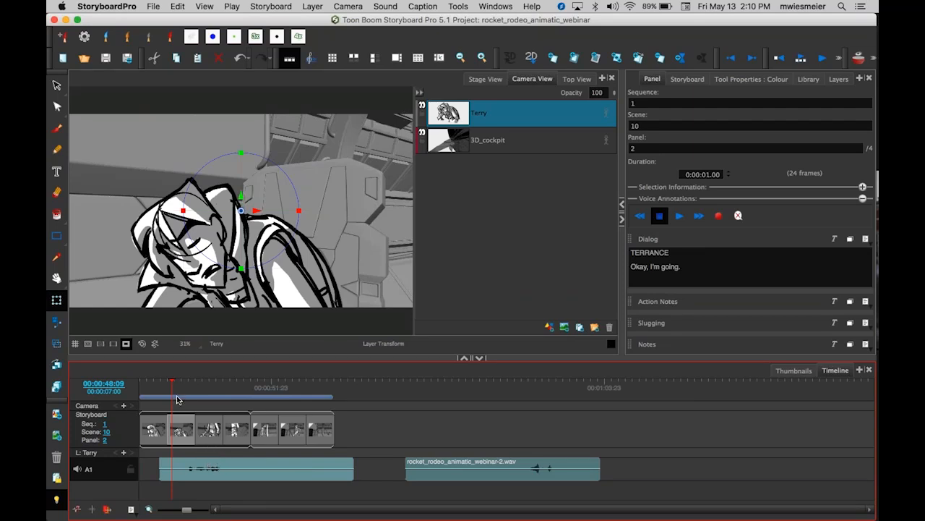
Play back the animatic with the new sound clips.
key("space")
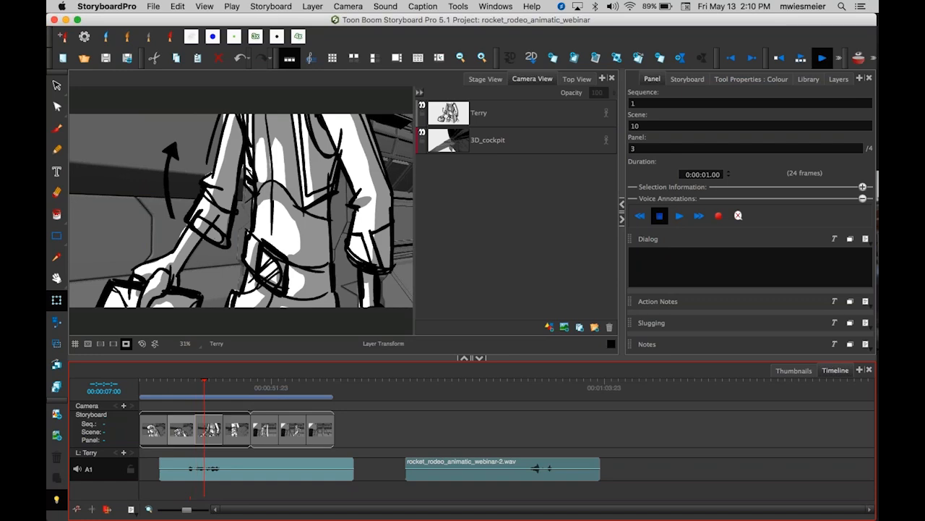
key("space")
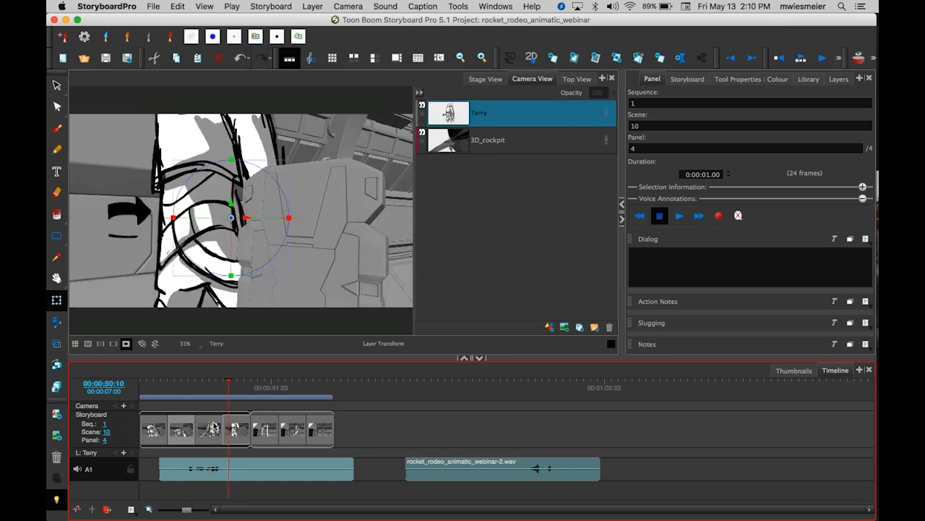
mouse_move(229, 384)
left_mouse_down()
mouse_move(209, 384)
mouse_move(231, 388)
left_mouse_up()
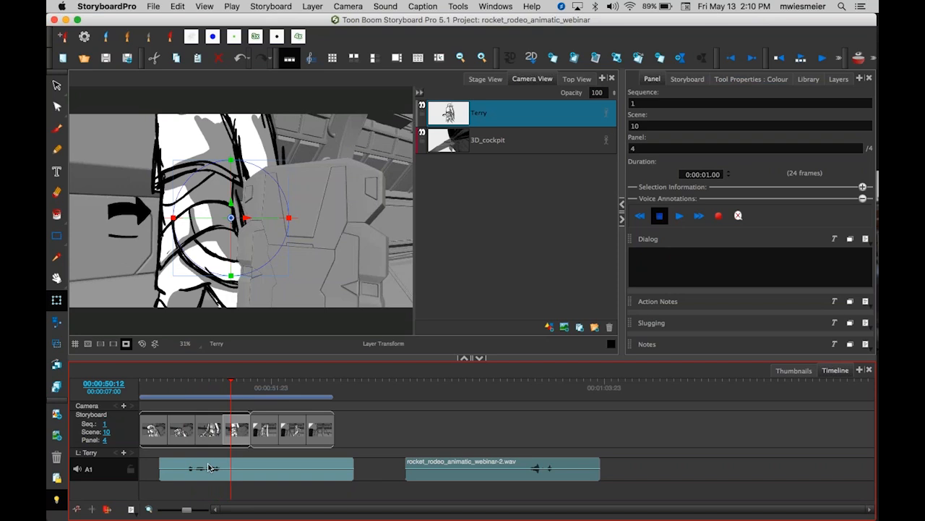
Zoom the timeline in and shift the first sound clip slightly earlier.
key("2")
key("2")
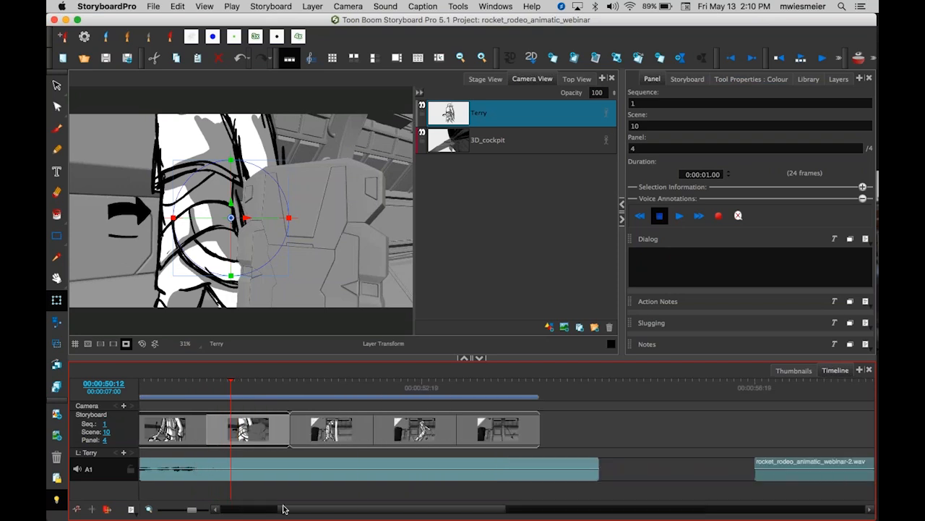
key("2")
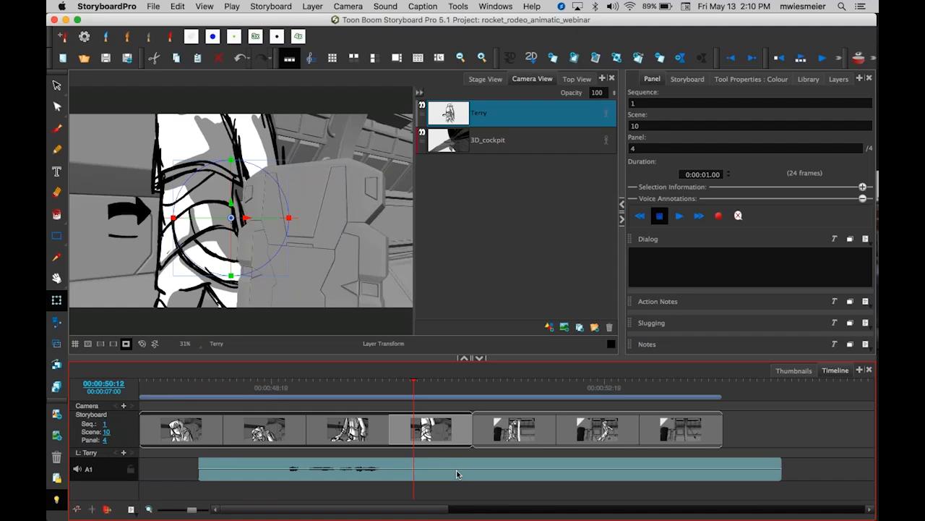
left_click_drag(437, 478, 418, 473)
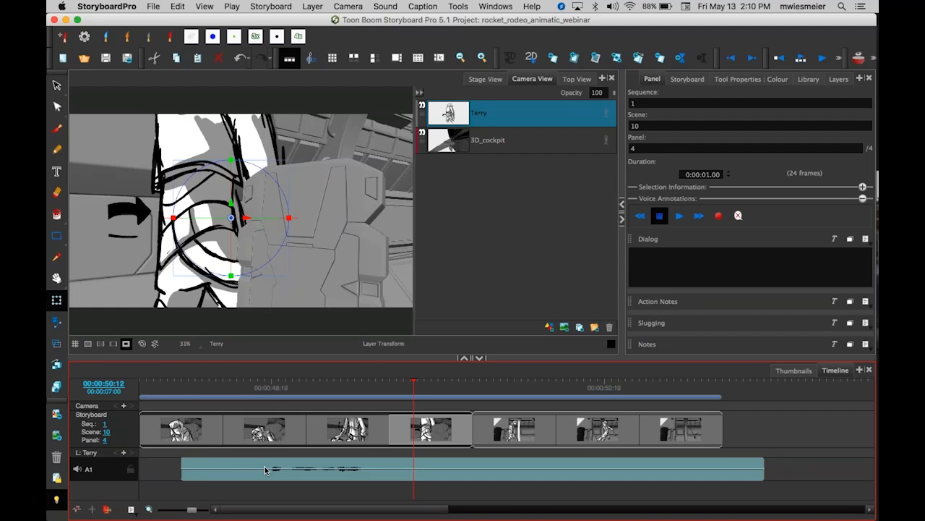
Split the sound clip at the start of scene 10's second panel and delete the part before it.
left_click(260, 383)
left_click_drag(260, 381, 264, 381)
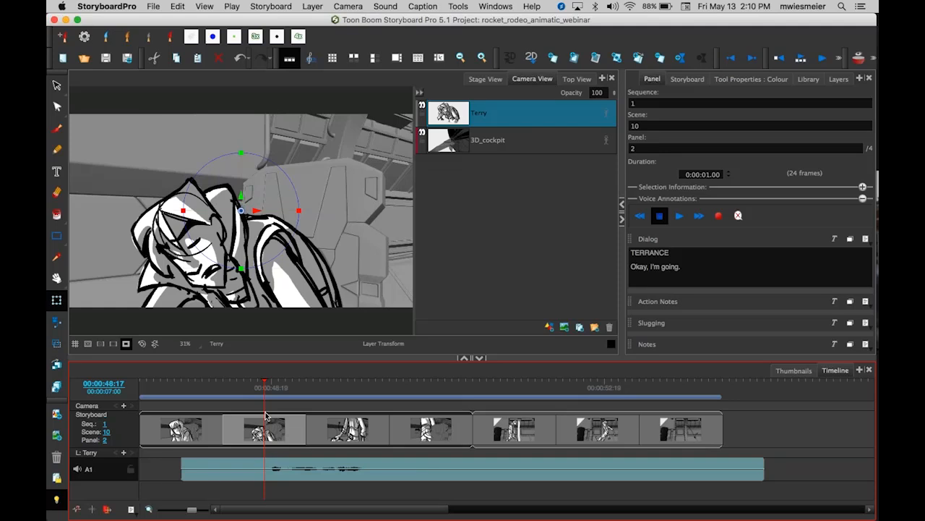
right_click(264, 466)
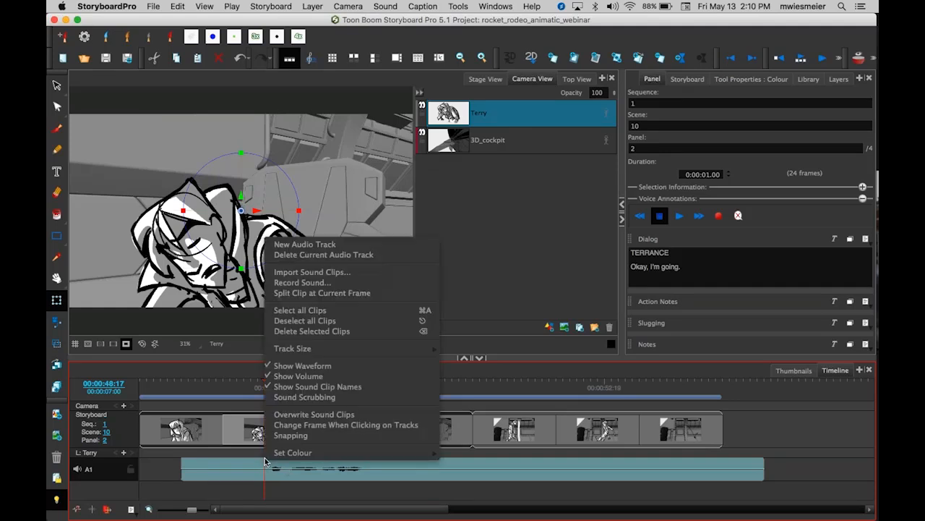
left_click(397, 292)
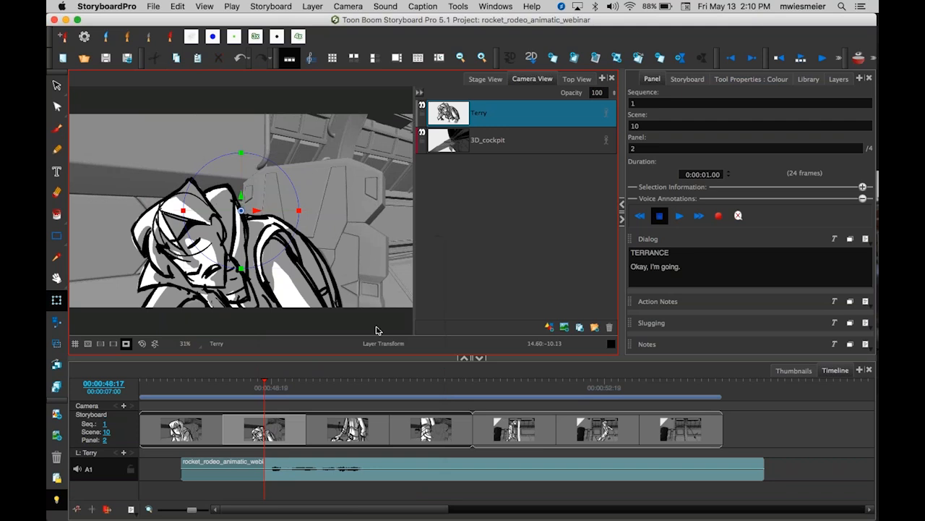
left_click(247, 478)
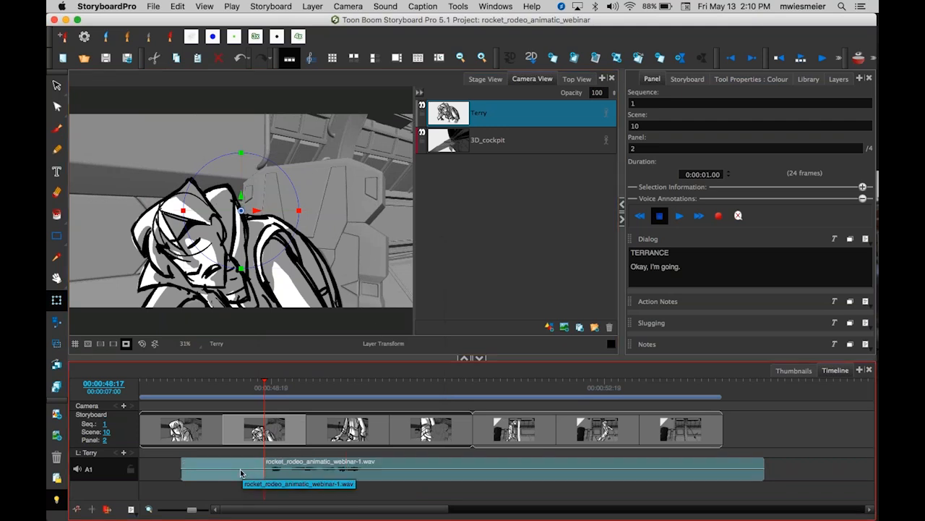
key("Delete")
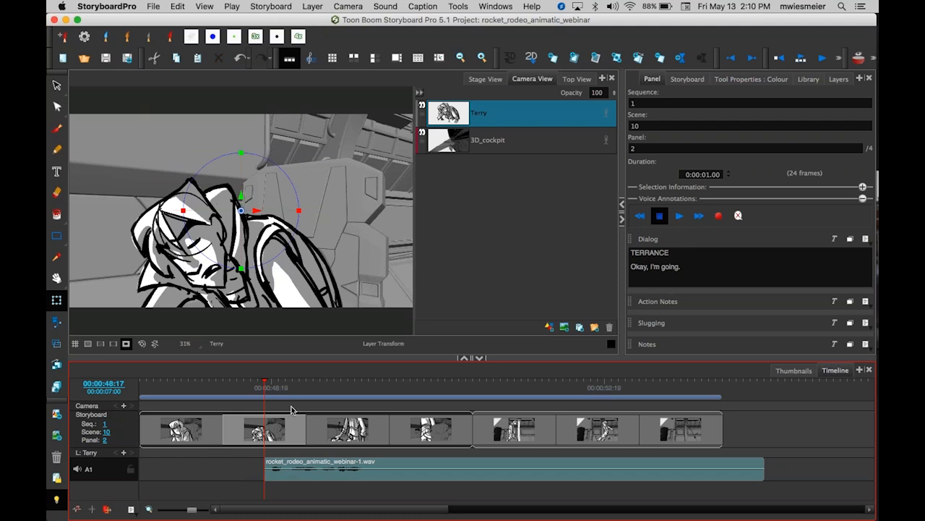
Split the sound clip at the start of scene 10's third panel and delete the part after it.
left_click_drag(263, 383, 371, 387)
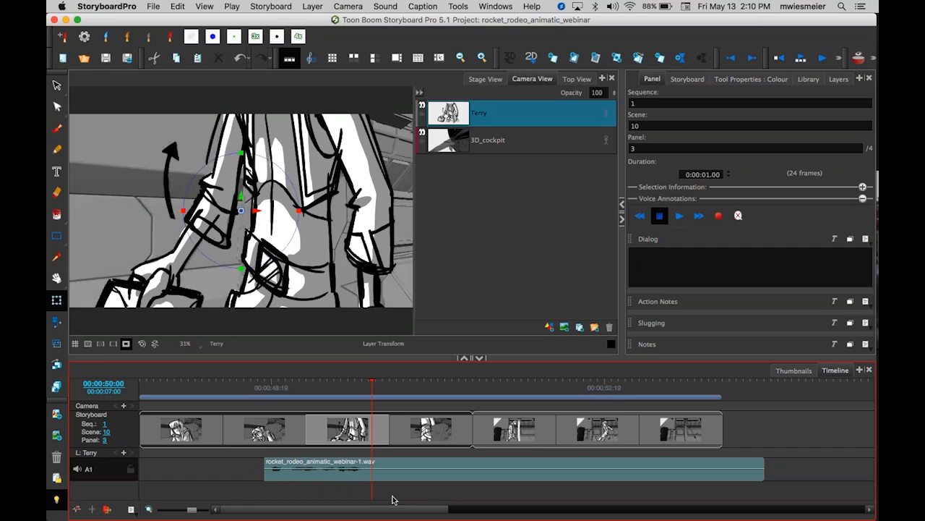
right_click(375, 477)
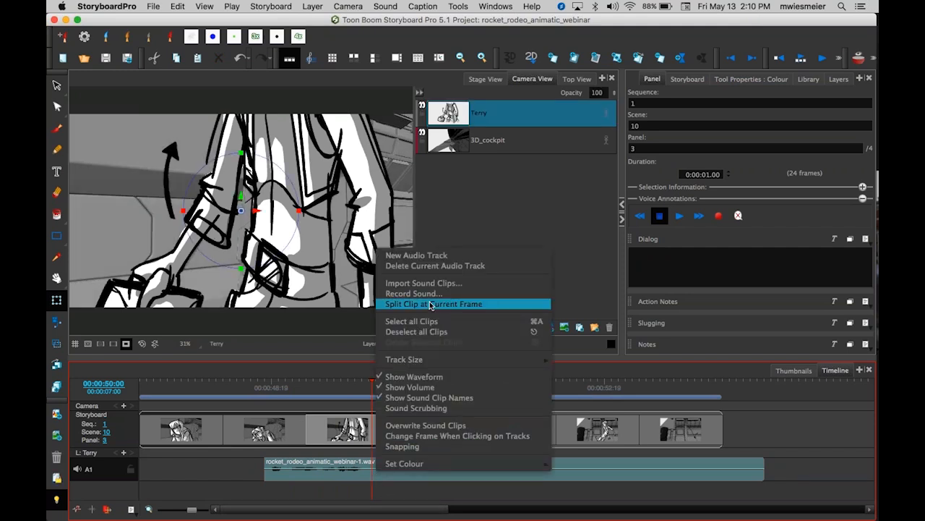
left_click(504, 306)
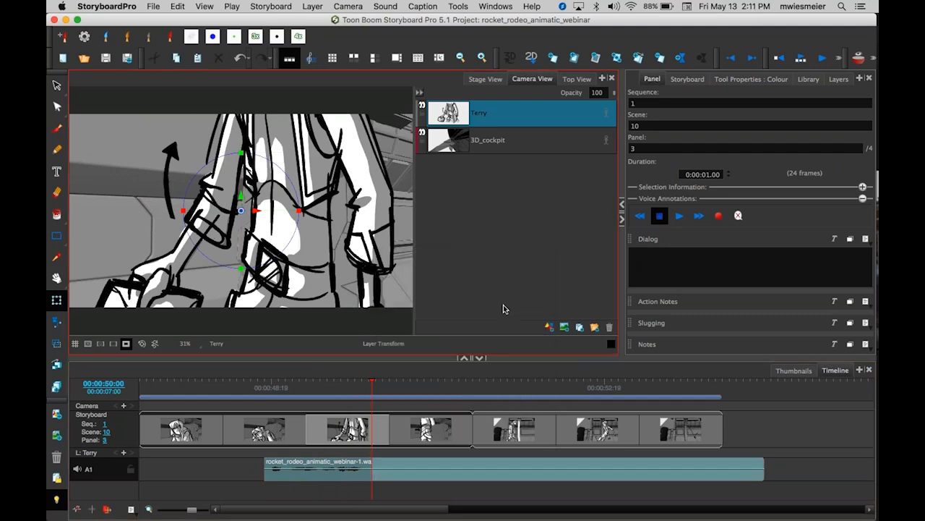
left_click(463, 472)
key("Delete")
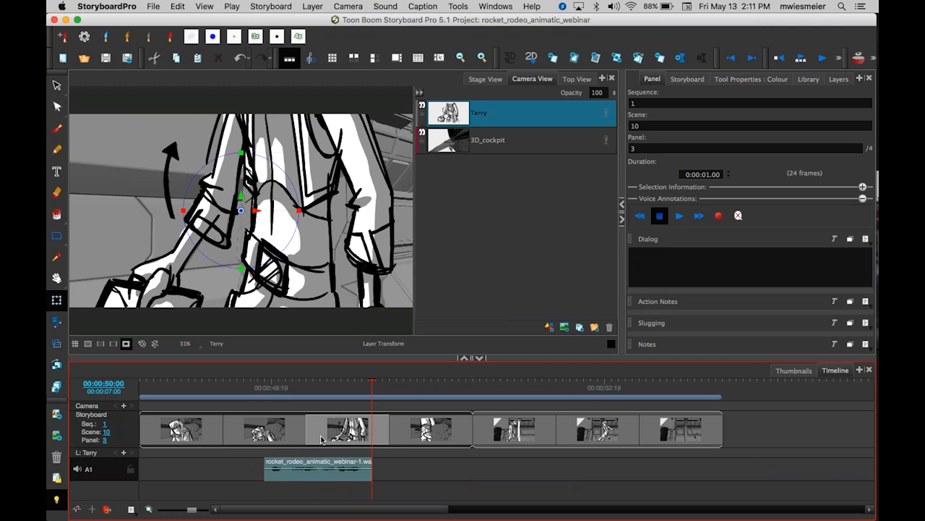
Move the trimmed sound clip earlier along the audio track.
left_click_drag(322, 479, 291, 470)
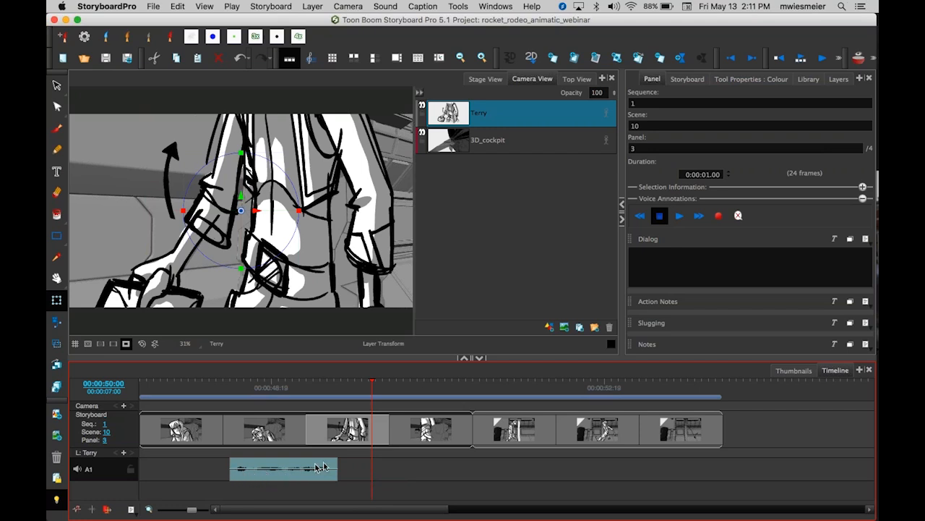
left_click(241, 471)
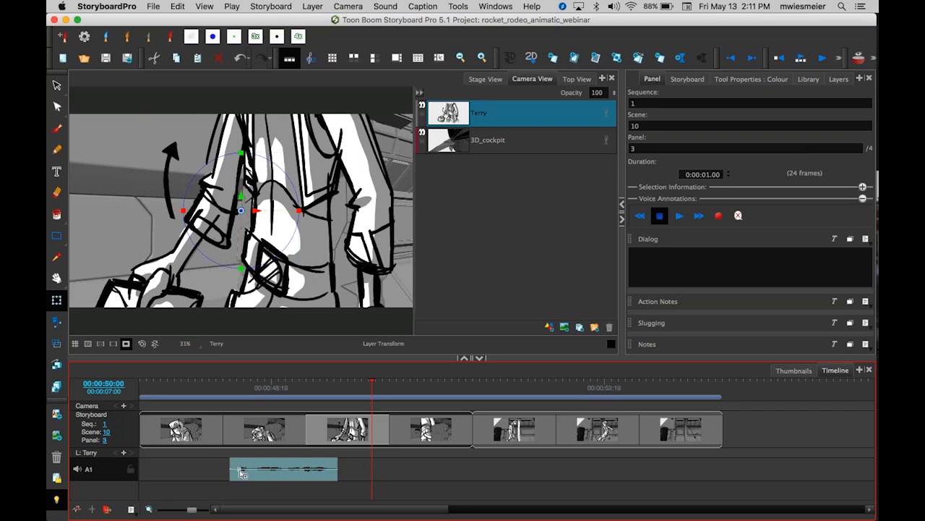
left_click(310, 469)
left_click_drag(310, 471, 311, 477)
key("super+z")
key("super+z")
key("super+z")
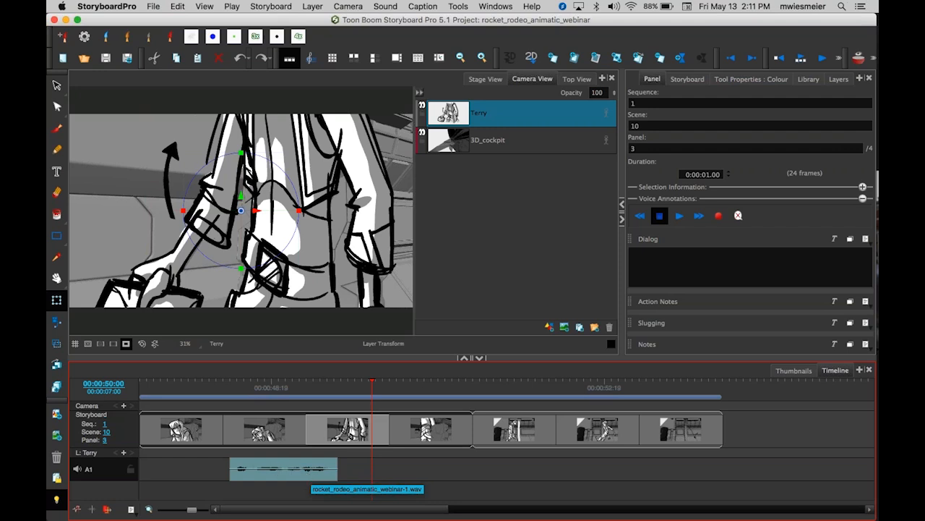
Nudge the sound clip slightly earlier and play back from the start of scene 10.
left_click_drag(374, 384, 359, 384)
mouse_move(287, 479)
left_mouse_down()
mouse_move(272, 481)
mouse_move(282, 479)
left_mouse_up()
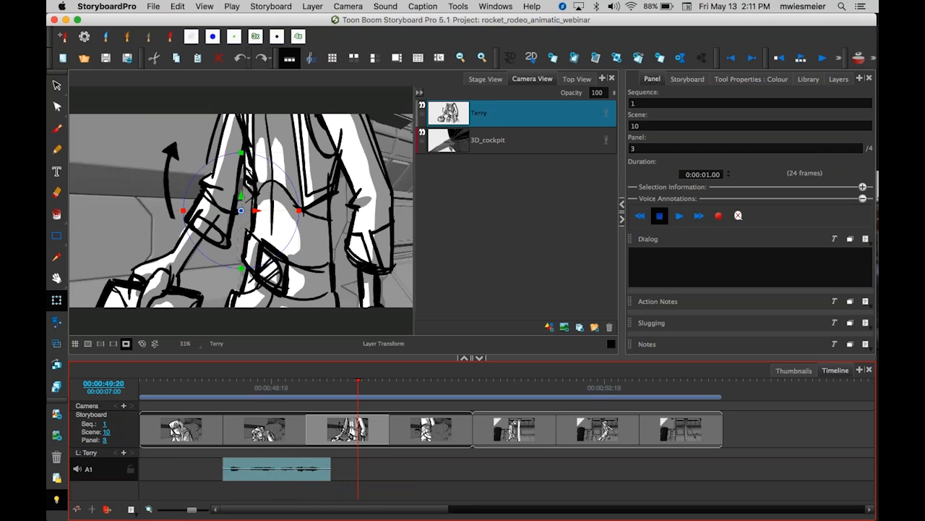
left_click_drag(360, 383, 149, 384)
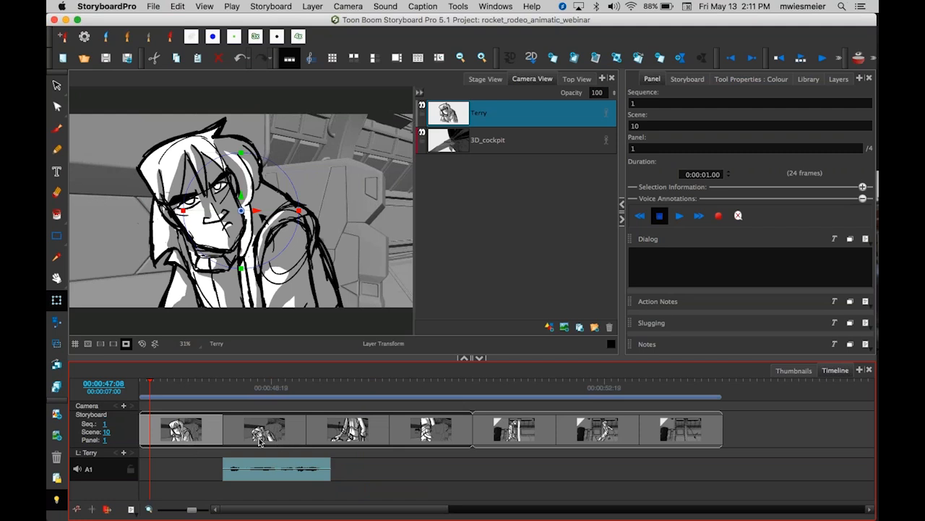
key("Return")
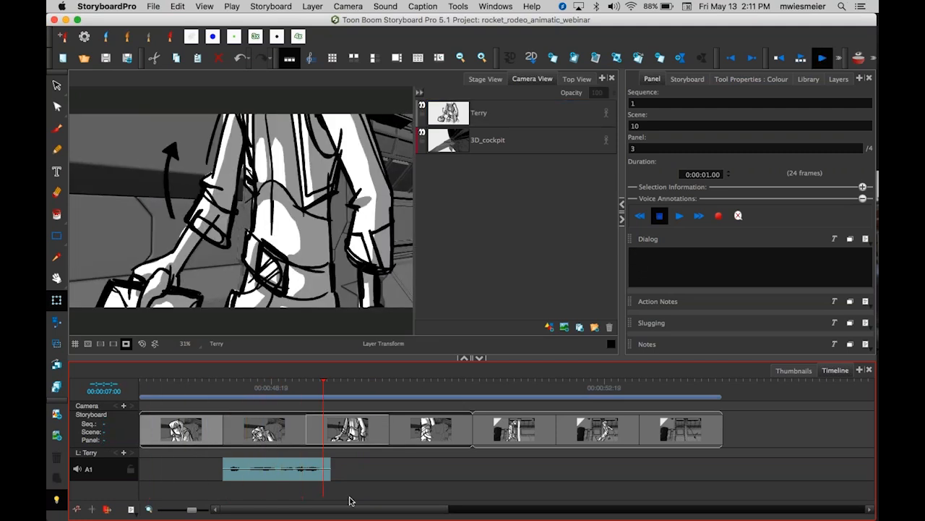
key("Return")
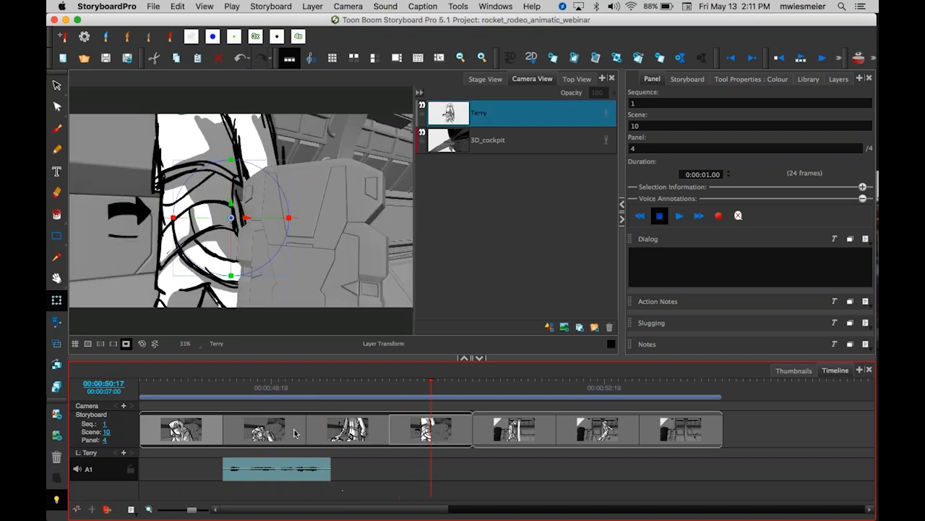
left_click(295, 432)
left_click_drag(305, 431, 327, 428)
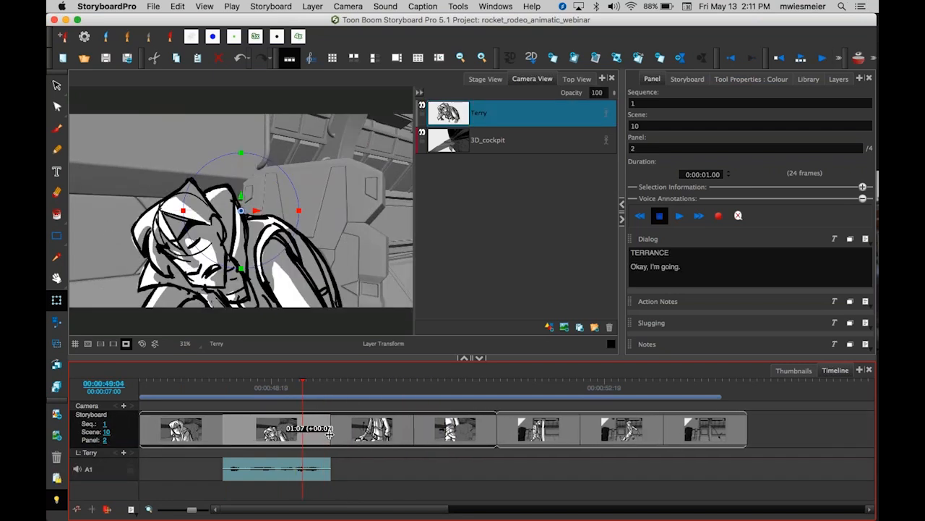
left_click_drag(327, 433, 331, 434)
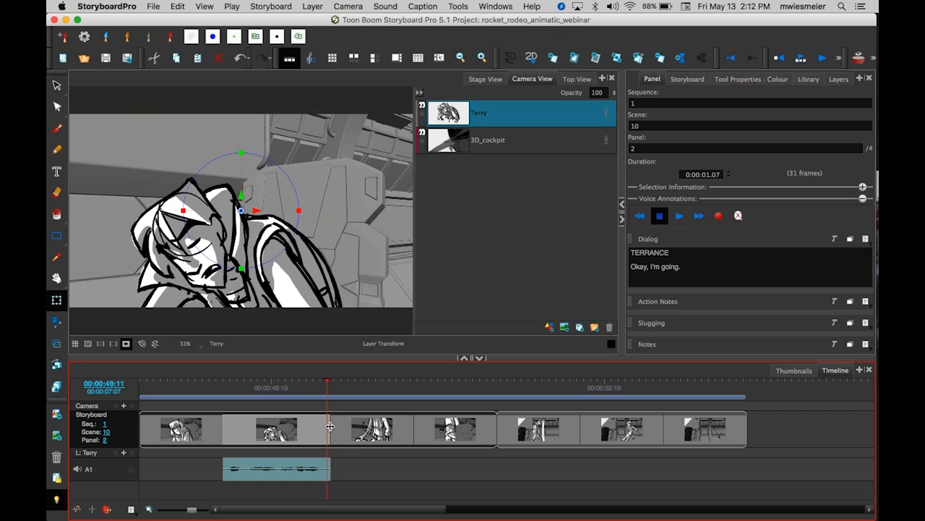
key("super+z")
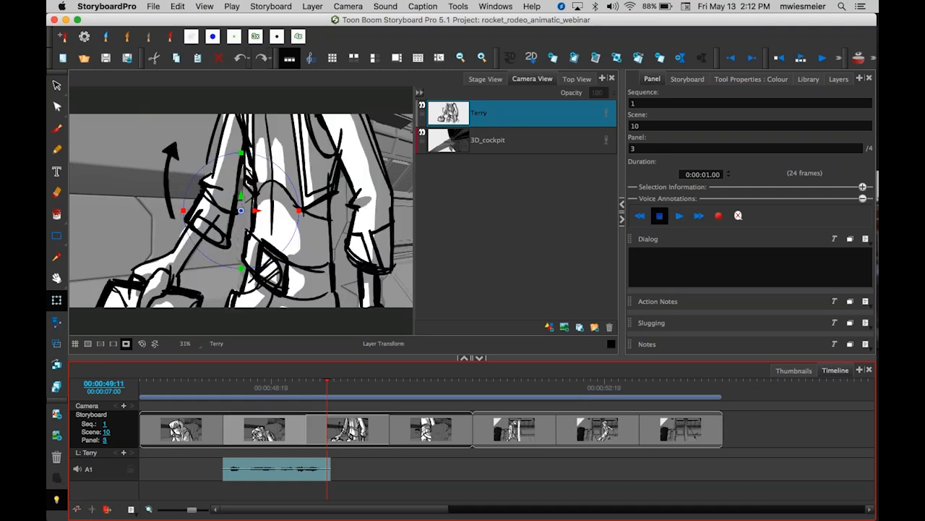
Step through the panels of scenes 10 and 11 to review their drawings and dialog.
left_click(212, 383)
left_click(300, 430)
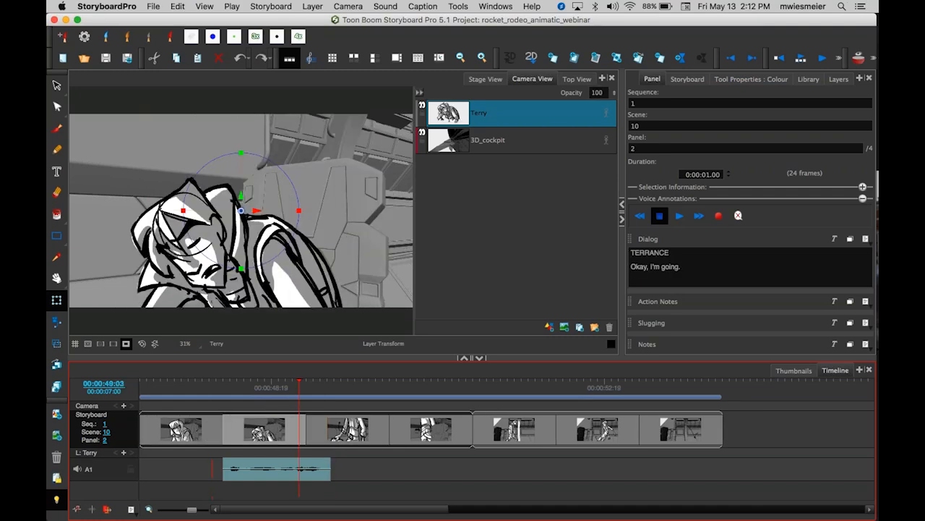
left_click(376, 435)
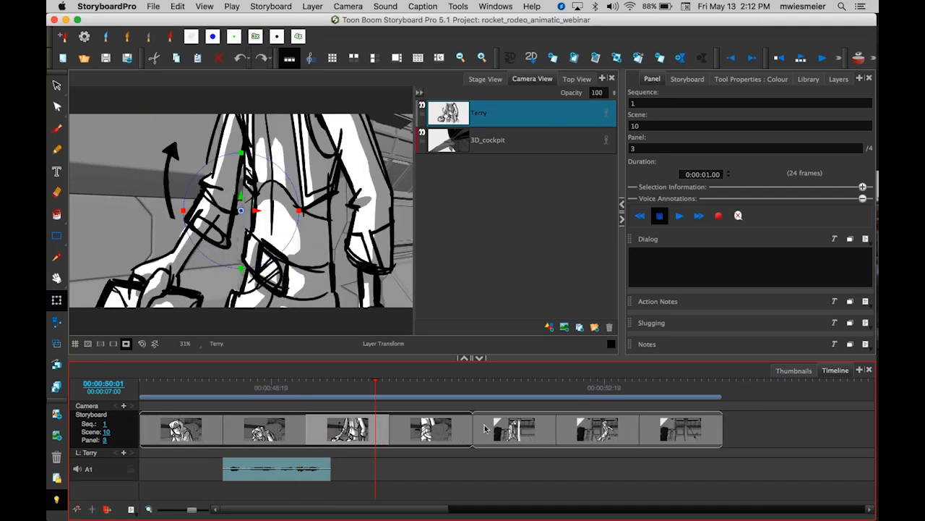
left_click(459, 432)
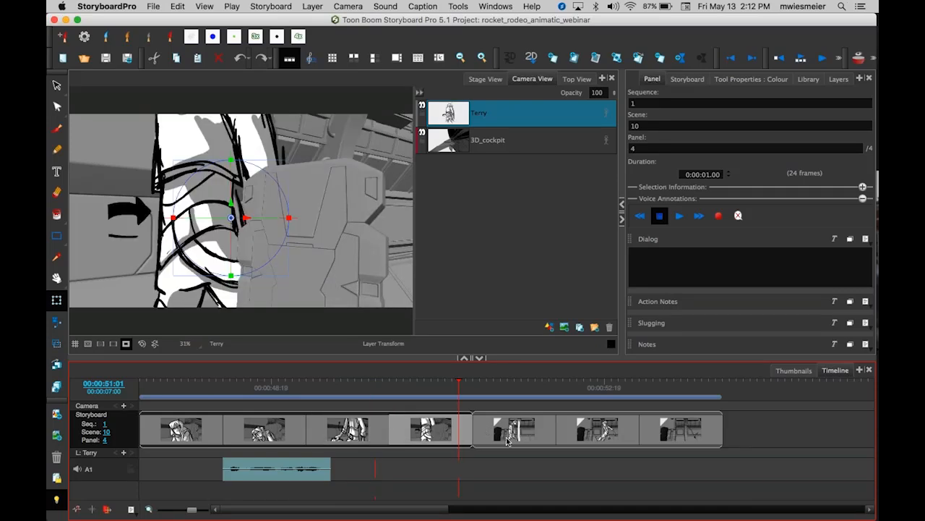
left_click(547, 437)
left_click(636, 433)
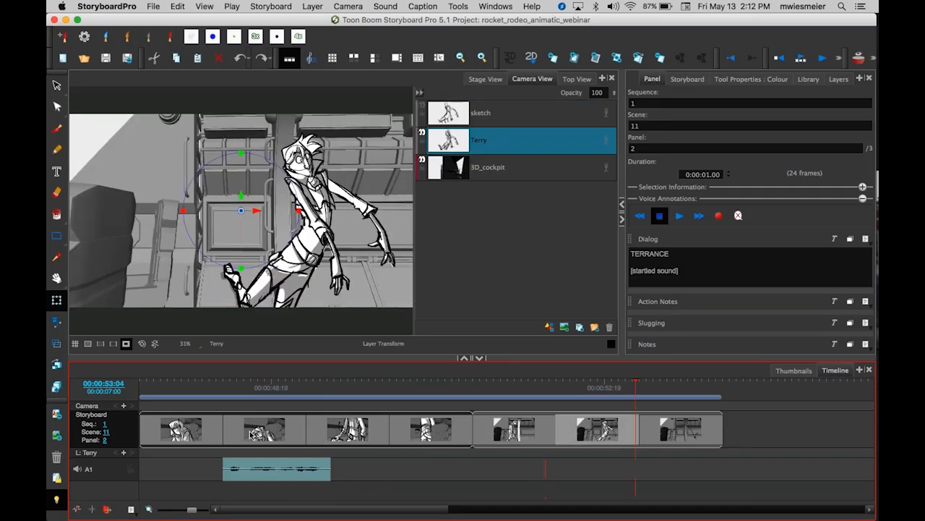
left_click(212, 432)
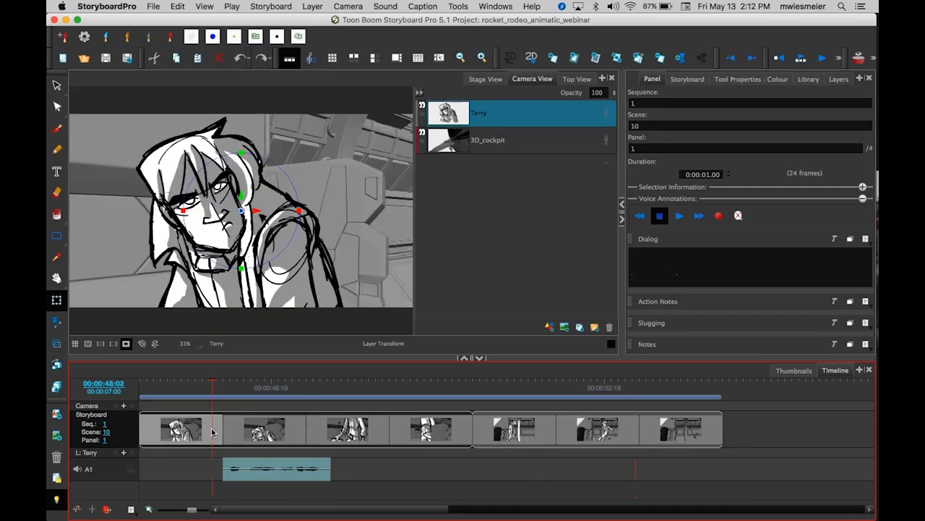
Lengthen scene 10's second panel to 31 frames and shorten its first panel to 20 frames.
left_click(296, 434)
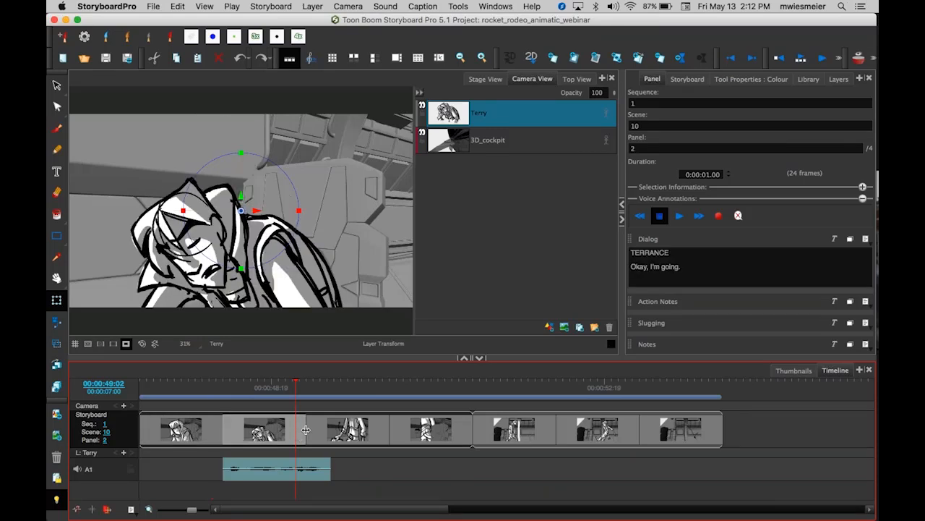
left_click_drag(305, 429, 328, 429)
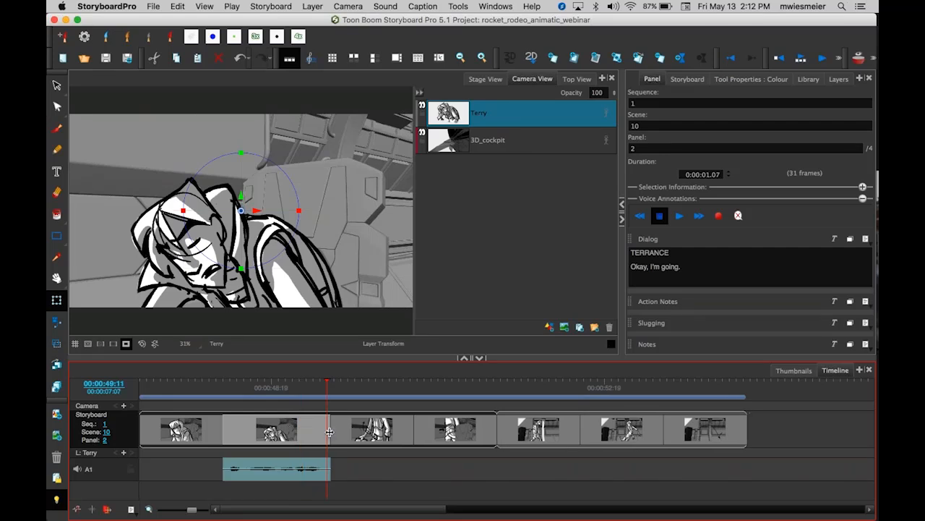
mouse_move(331, 430)
left_mouse_down()
mouse_move(318, 430)
mouse_move(355, 433)
mouse_move(331, 434)
left_mouse_up()
left_click(211, 434)
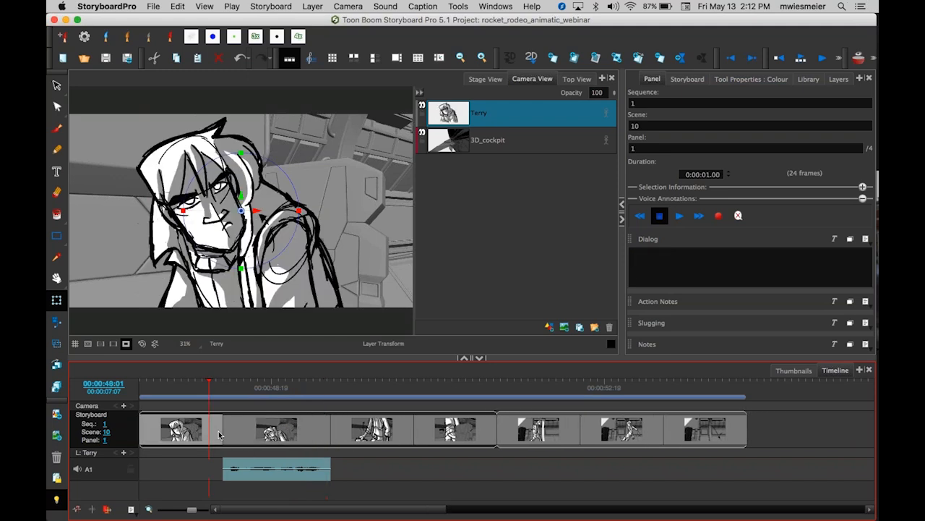
left_click_drag(220, 434, 206, 429)
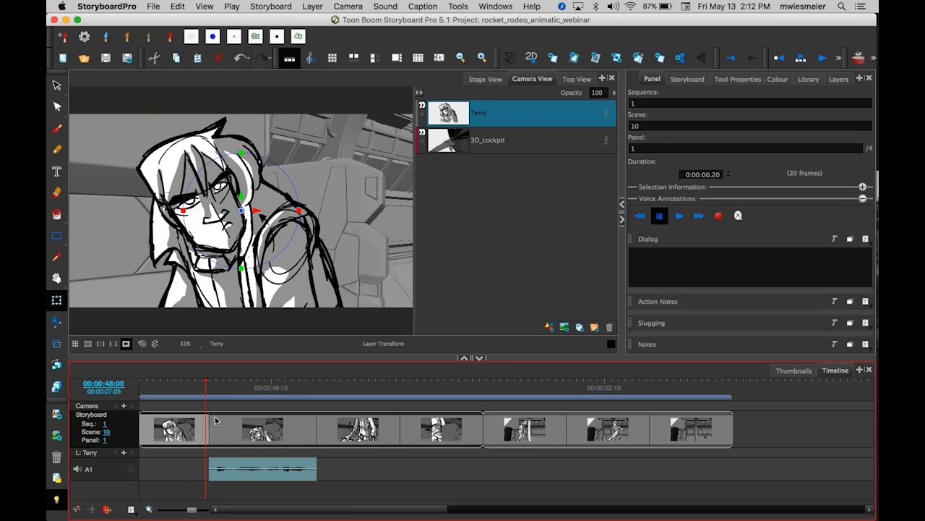
left_click_drag(208, 430, 237, 428)
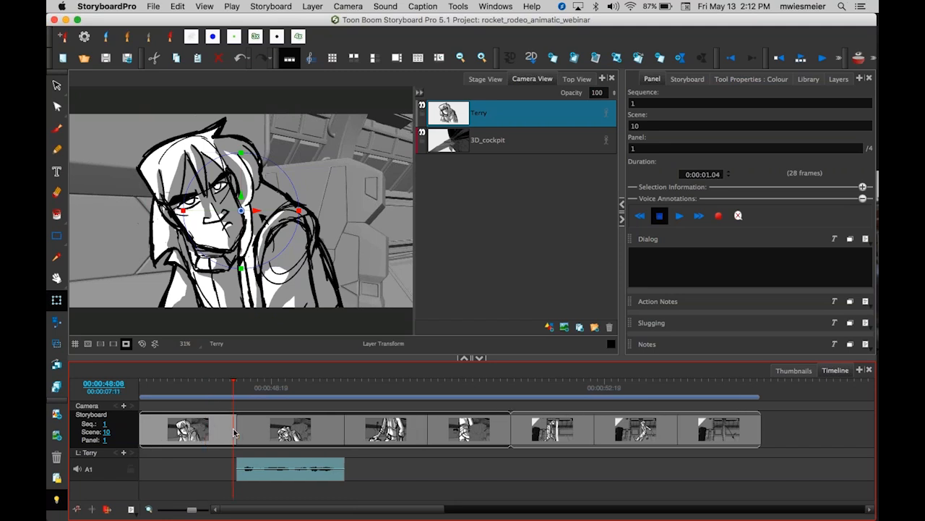
left_click_drag(235, 432, 208, 432)
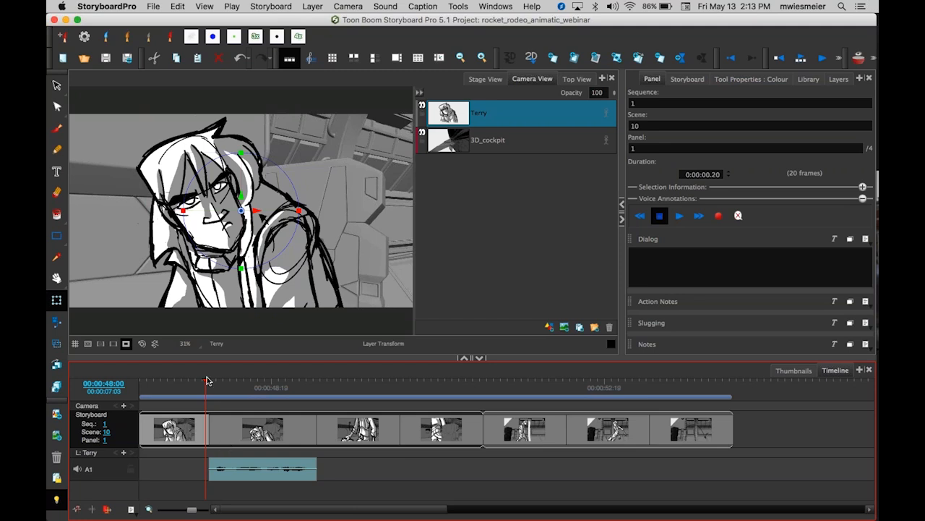
Play back scenes 10 and 11 from the start to check the new panel timing.
left_click_drag(207, 386, 99, 385)
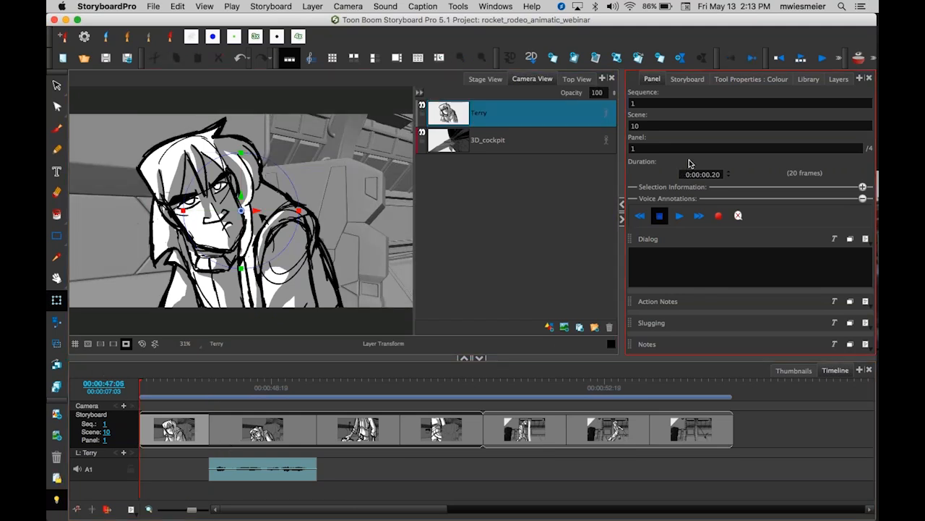
left_click(822, 60)
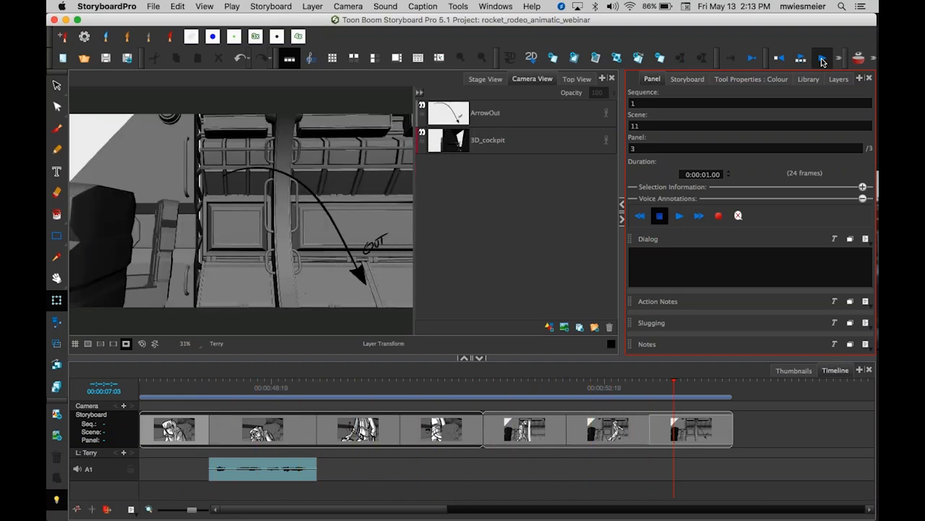
left_click(822, 58)
left_click(690, 386)
left_click_drag(690, 386, 84, 415)
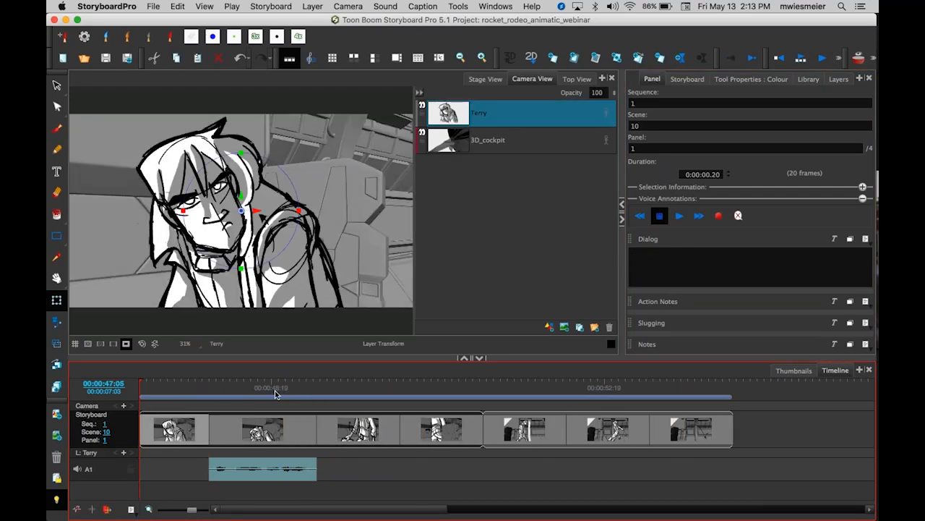
key("Return")
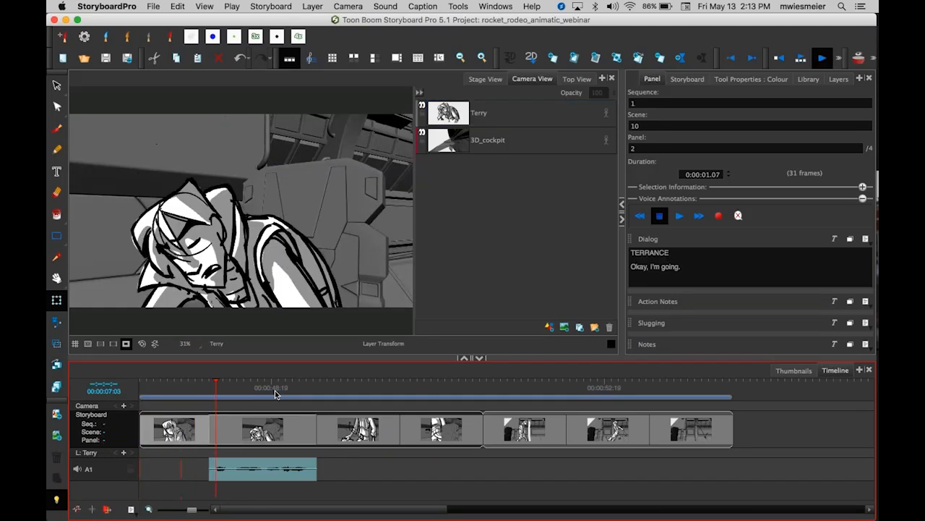
key("Return")
left_click(353, 385)
left_click_drag(353, 385, 128, 393)
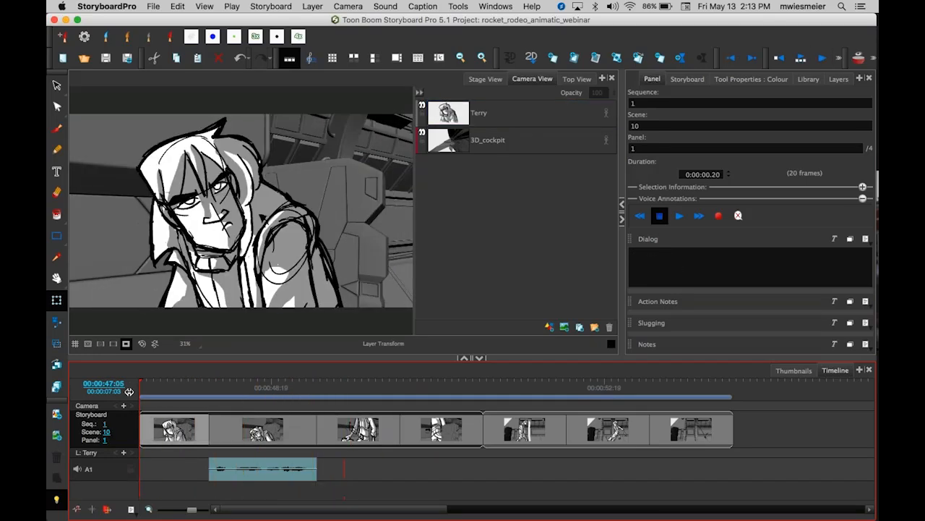
Move the second sound clip, rocket_rodeo_animatic_webinar-2.wav, earlier so it starts near the end of scene 10.
left_click_drag(415, 508, 634, 516)
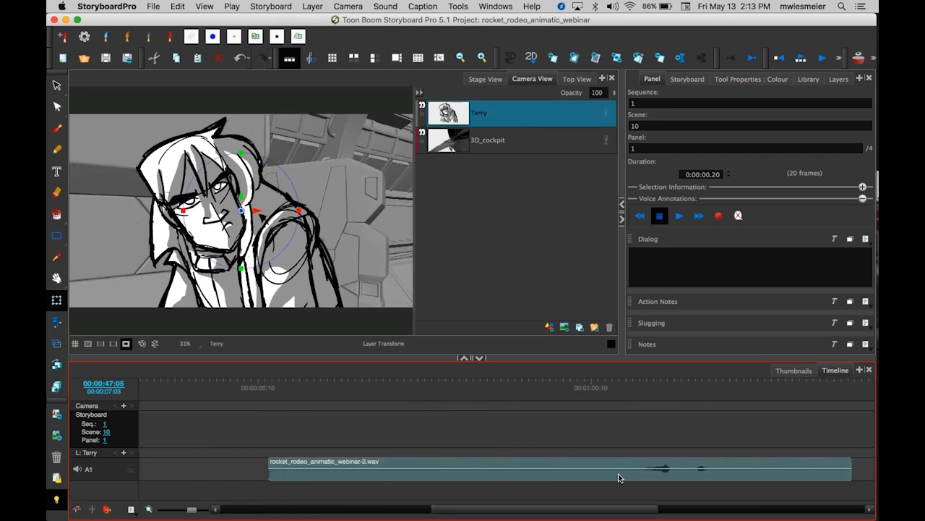
key("1")
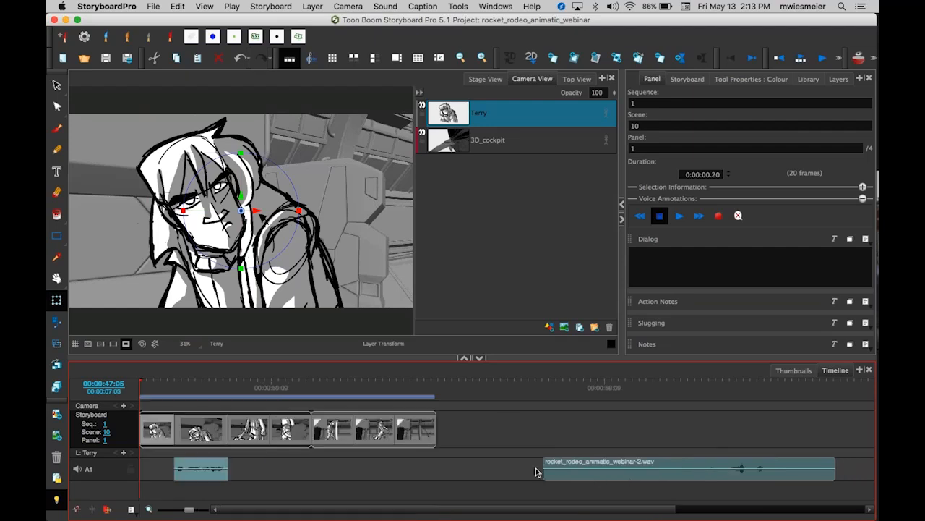
left_click_drag(640, 472, 378, 470)
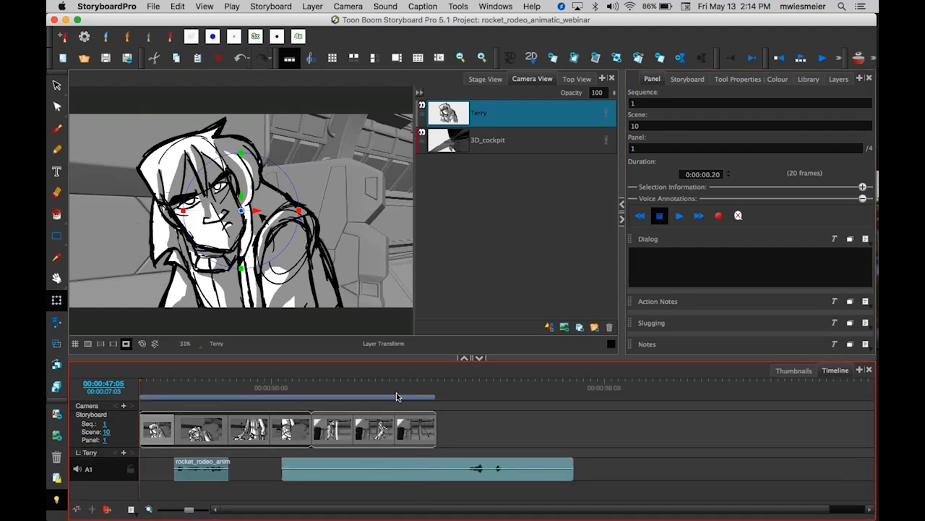
Play through scene 11 and nudge the second sound clip slightly earlier.
left_click(358, 386)
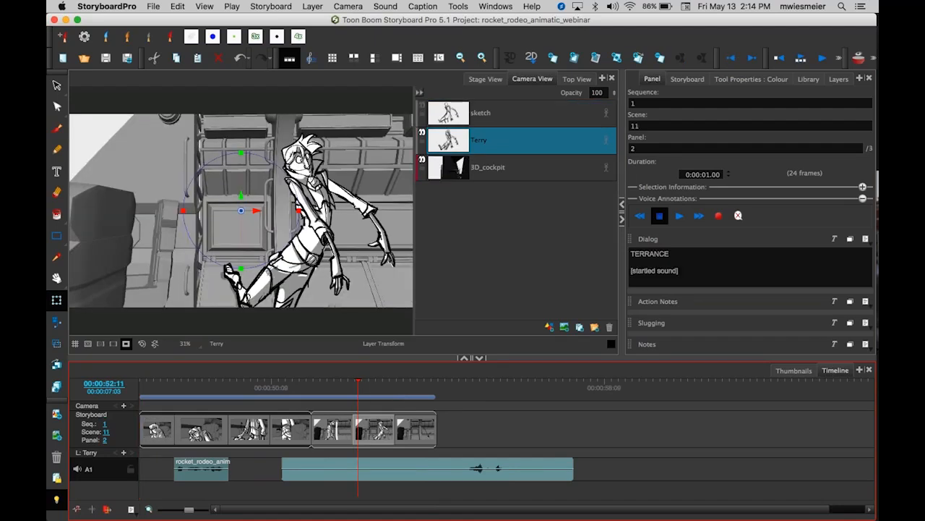
left_click(673, 271)
left_click_drag(357, 384, 449, 407)
key("Return")
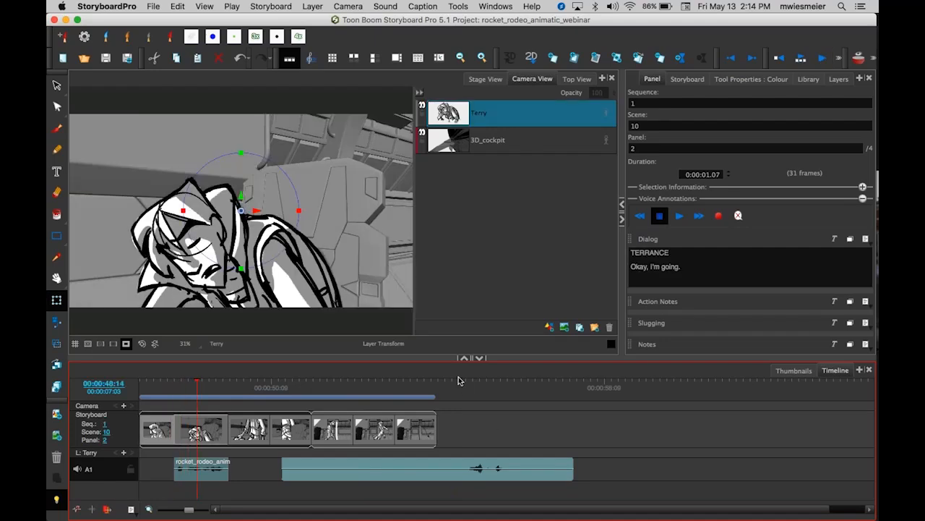
left_click(461, 382)
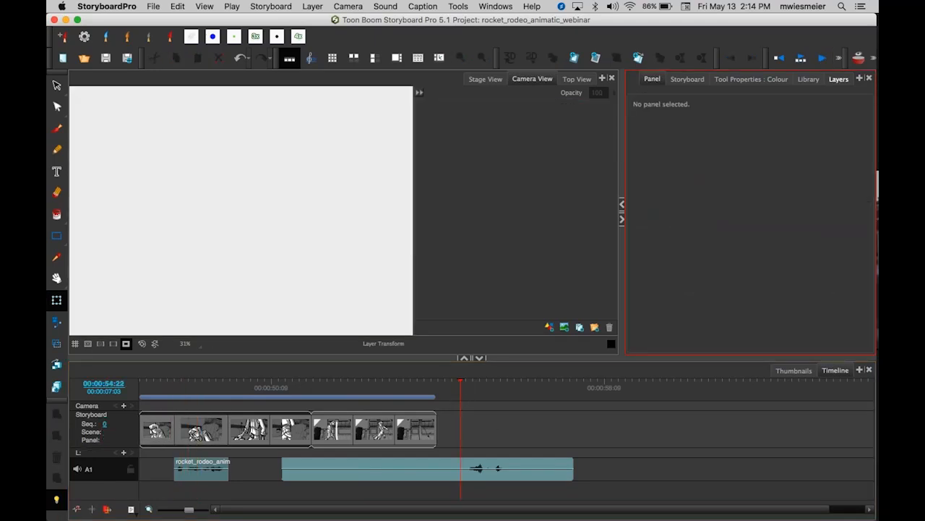
left_click(823, 59)
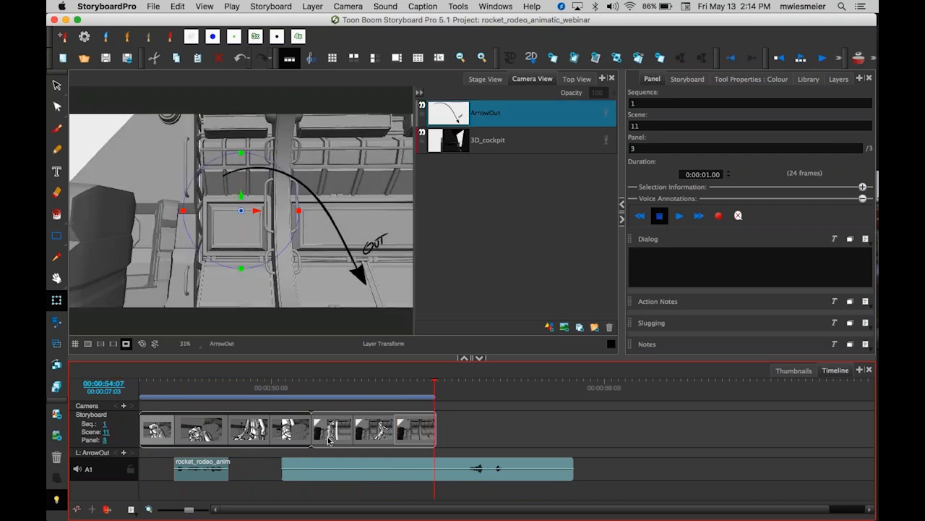
left_click_drag(458, 468, 414, 467)
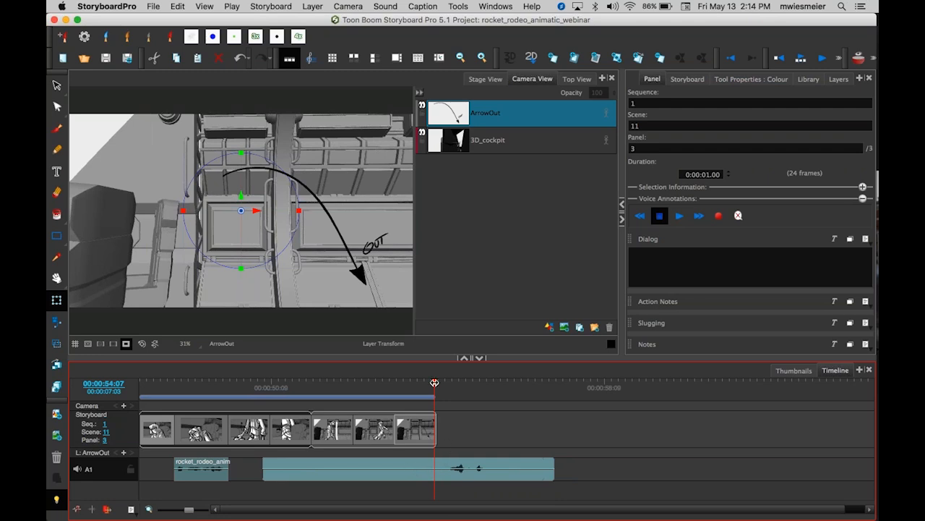
left_click(447, 446)
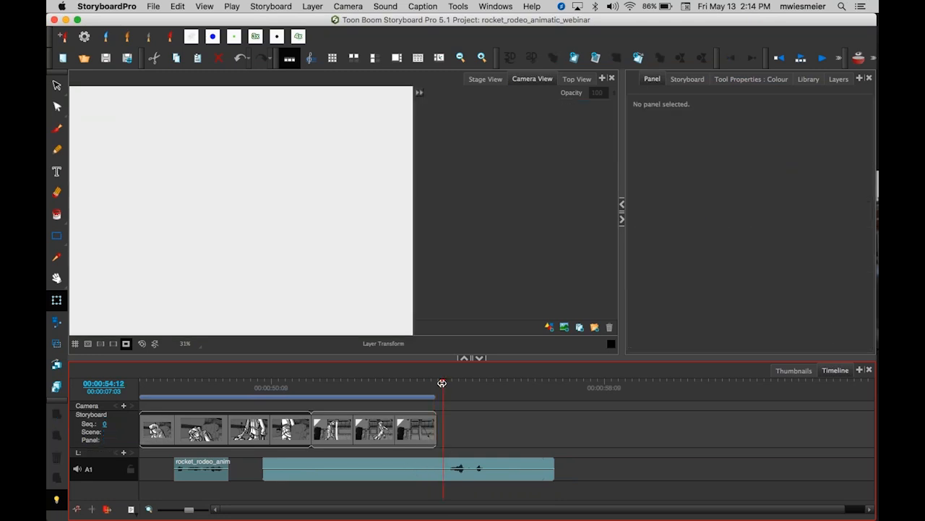
Split the second sound clip at the playhead and delete the part before the split.
right_click(446, 468)
left_click(499, 295)
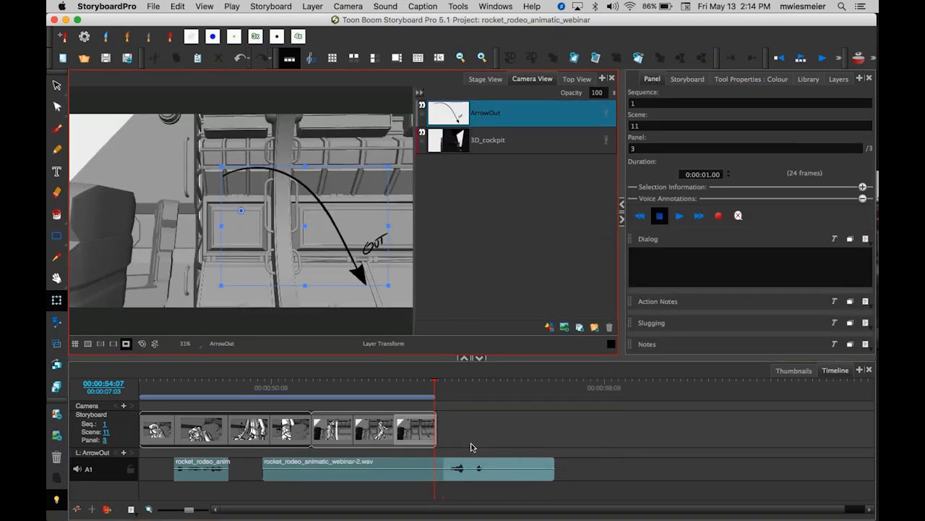
left_click(424, 475)
key("Delete")
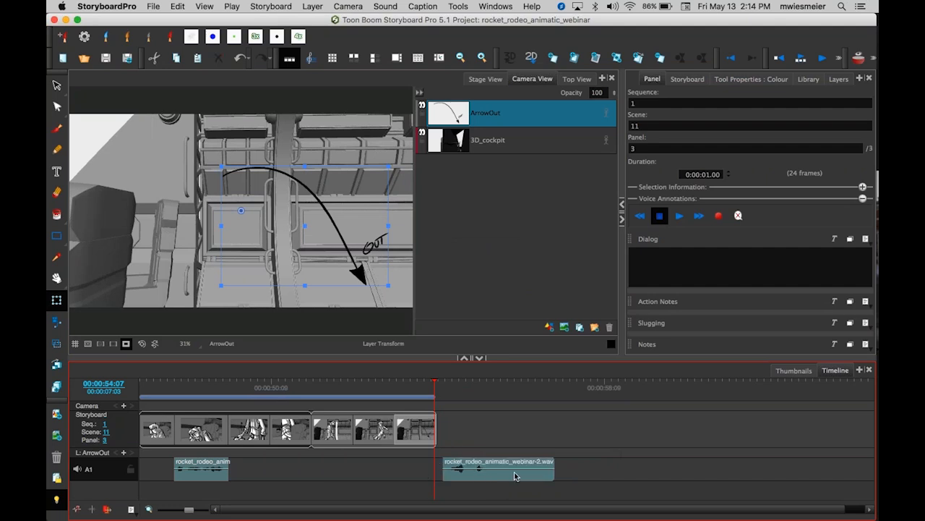
Split the second sound clip at a later frame and delete its trailing part.
left_click_drag(439, 390, 494, 388)
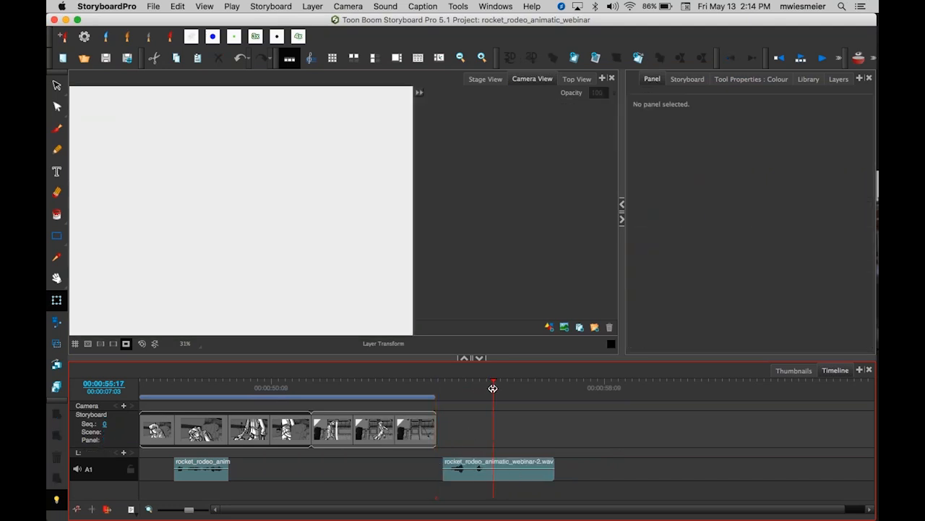
right_click(499, 470)
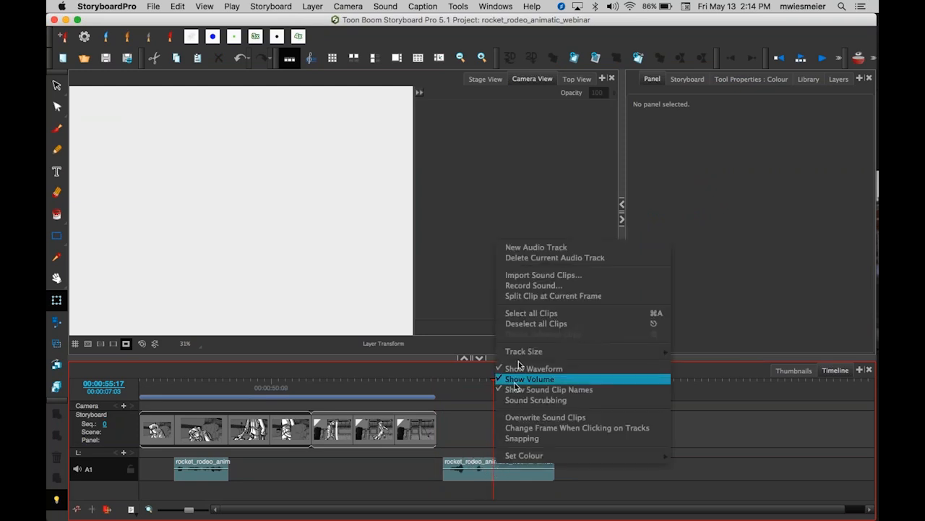
left_click(520, 296)
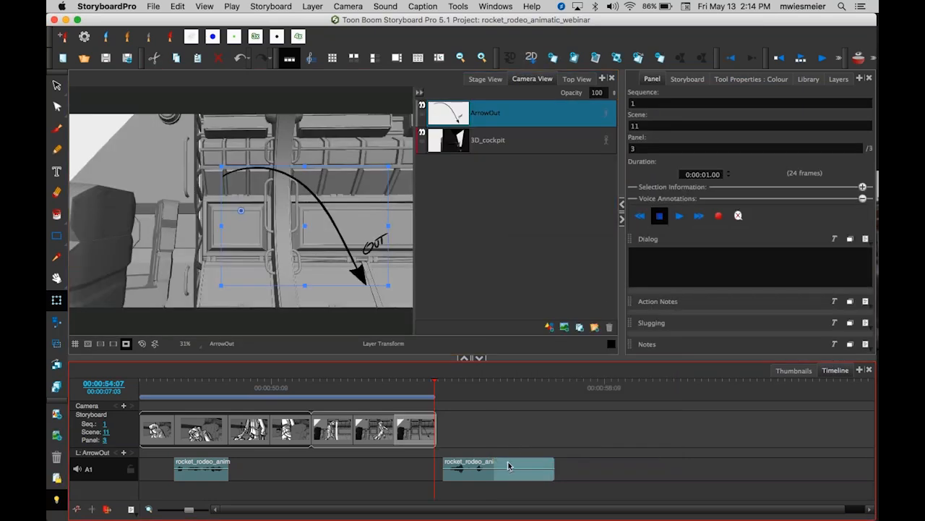
key("Delete")
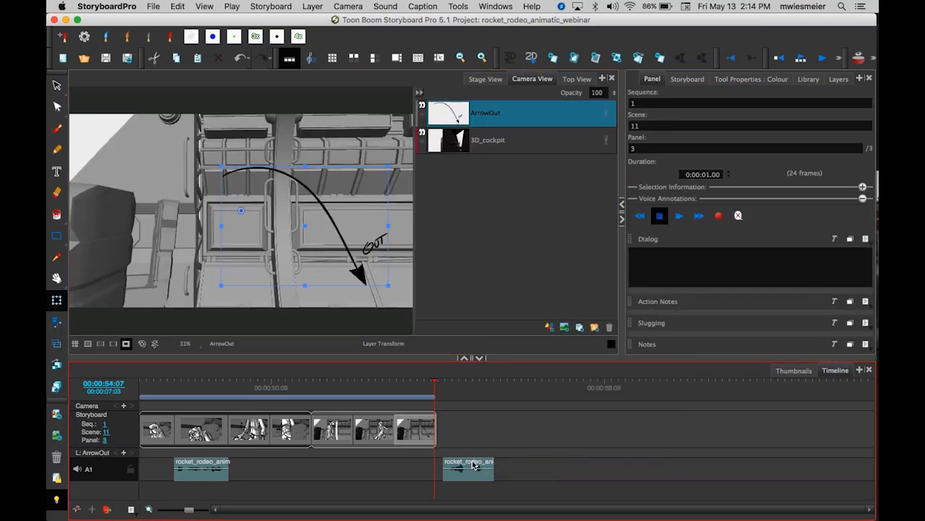
Move the trimmed sound clip earlier so it sits under scene 11's second panel.
key("1")
key("1")
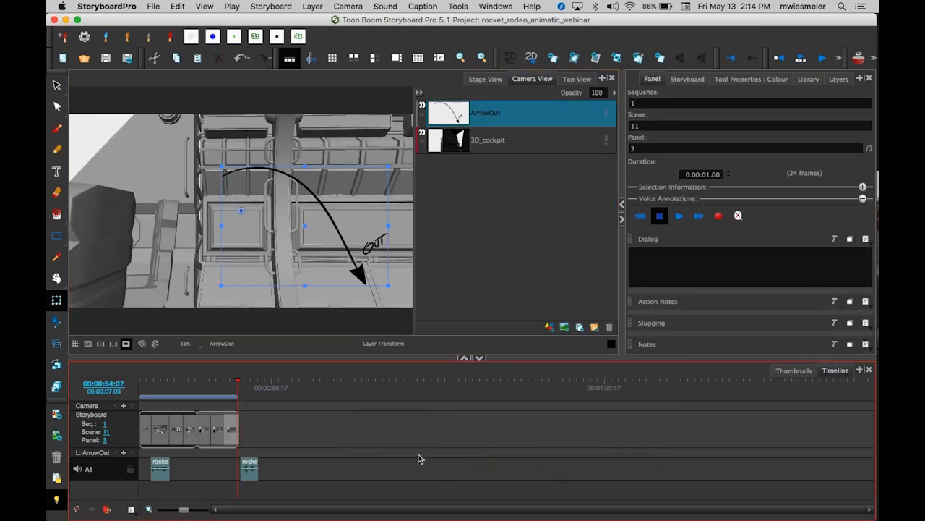
key("2")
key("2")
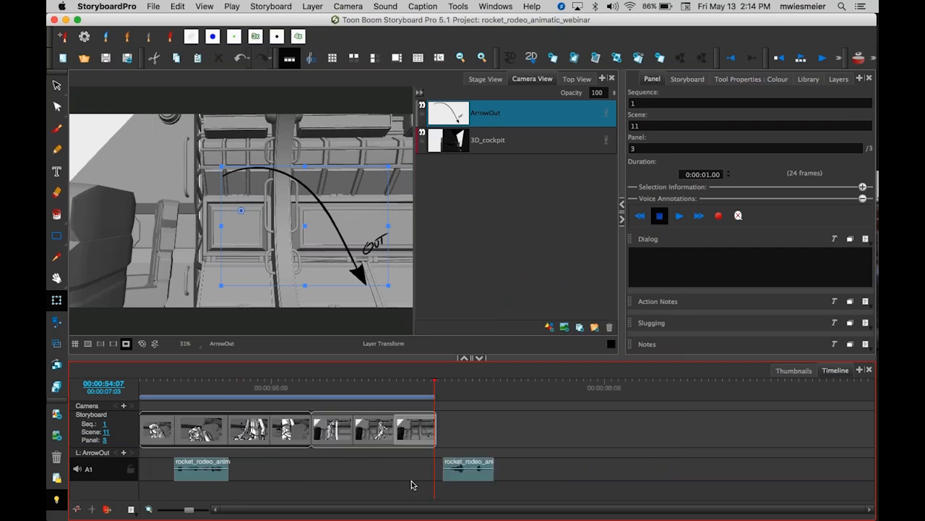
left_click_drag(470, 477, 378, 476)
Play back scenes 10 and 11 from the start to check the trimmed sound.
left_click_drag(436, 386, 325, 383)
key("Return")
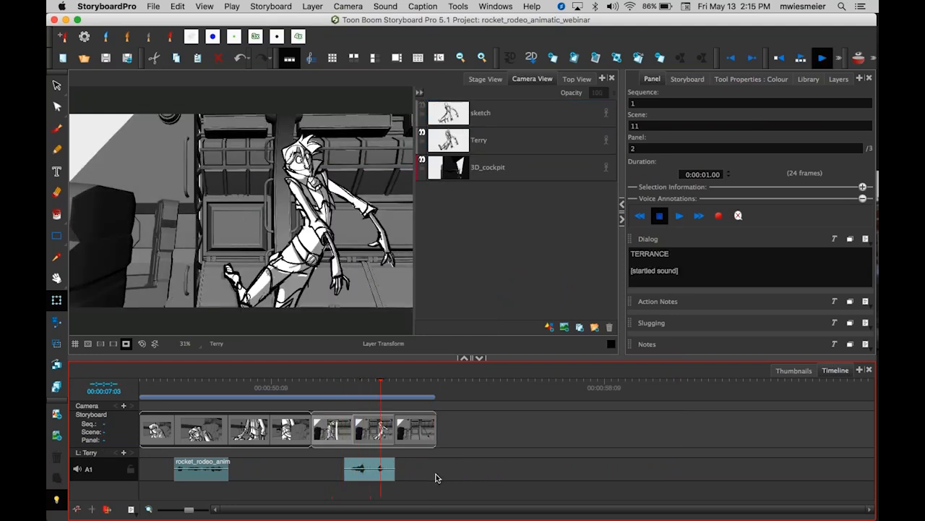
left_click(420, 386)
left_click_drag(419, 386, 138, 406)
left_click(261, 214)
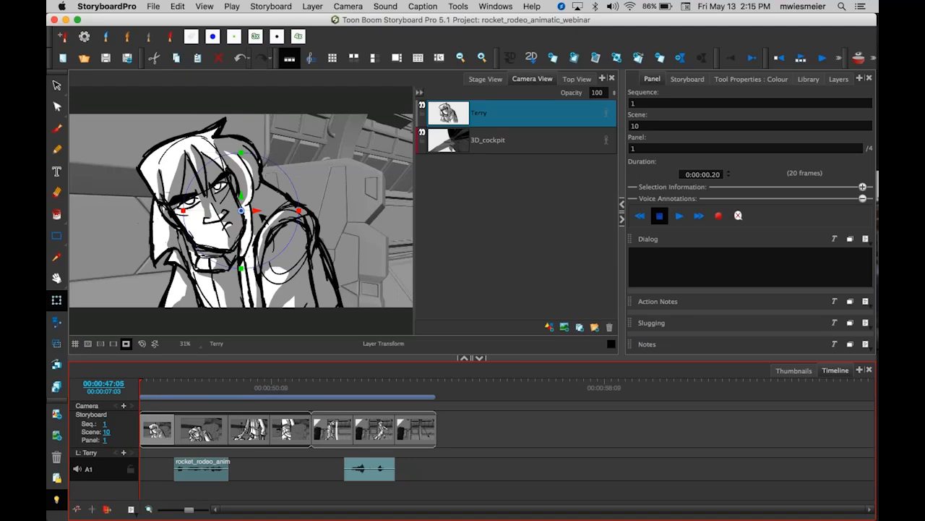
Zoom the timeline in on scene 10 and widen the Camera view area.
key("2")
key("1")
key("2")
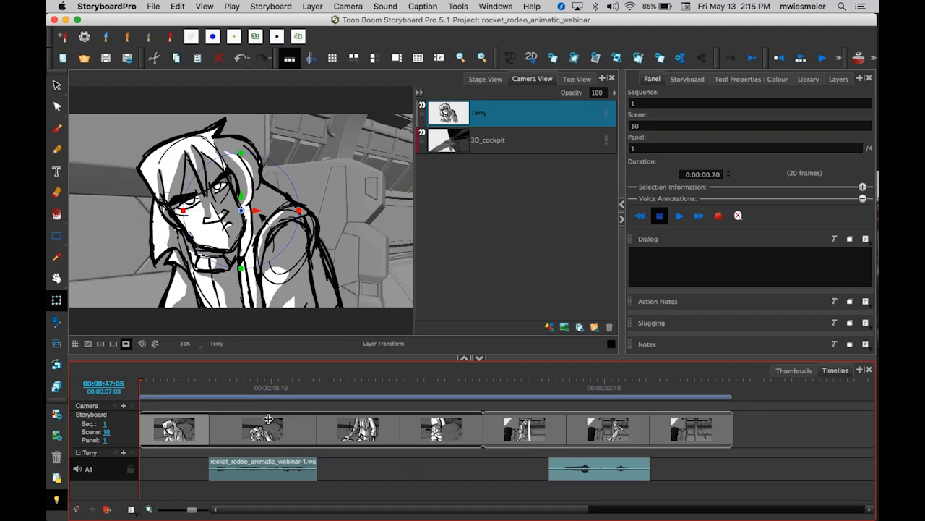
key("1")
key("2")
left_click(483, 223)
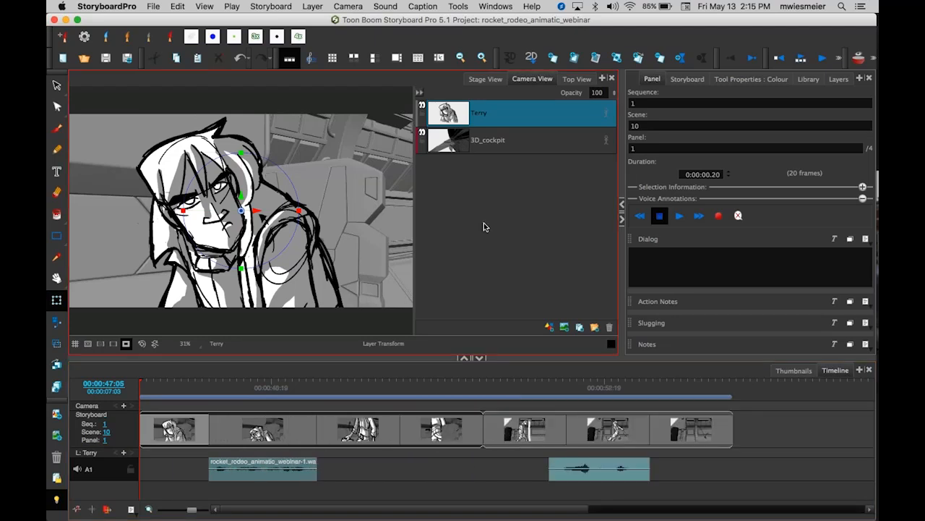
key("1")
key("1")
key("2")
key("2")
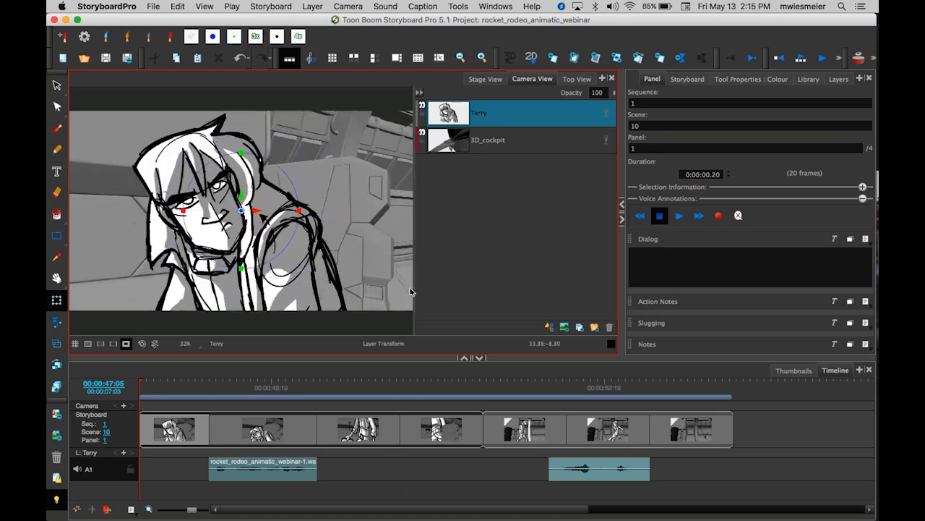
left_click_drag(414, 284, 480, 284)
key("space")
left_click_drag(368, 264, 365, 262)
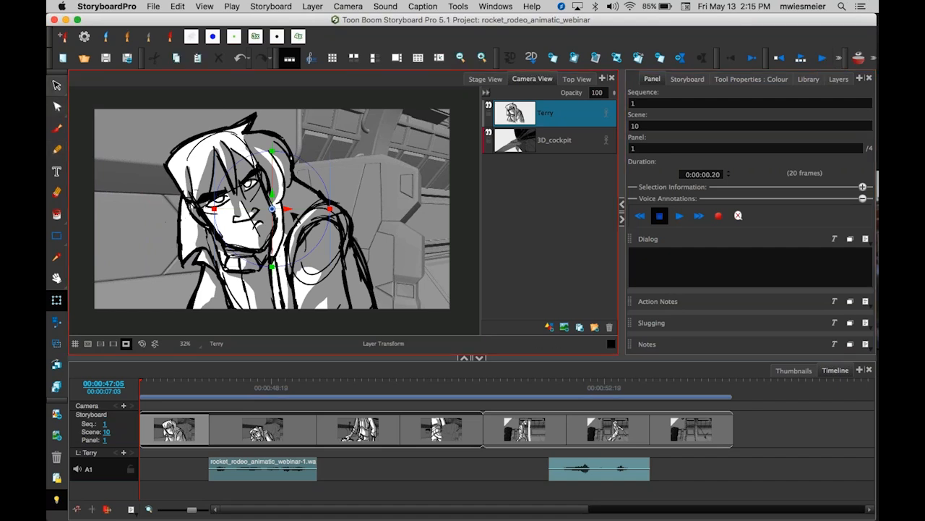
Look up the Play command's keyboard shortcut in Preferences and close the dialog without changes.
left_click(109, 7)
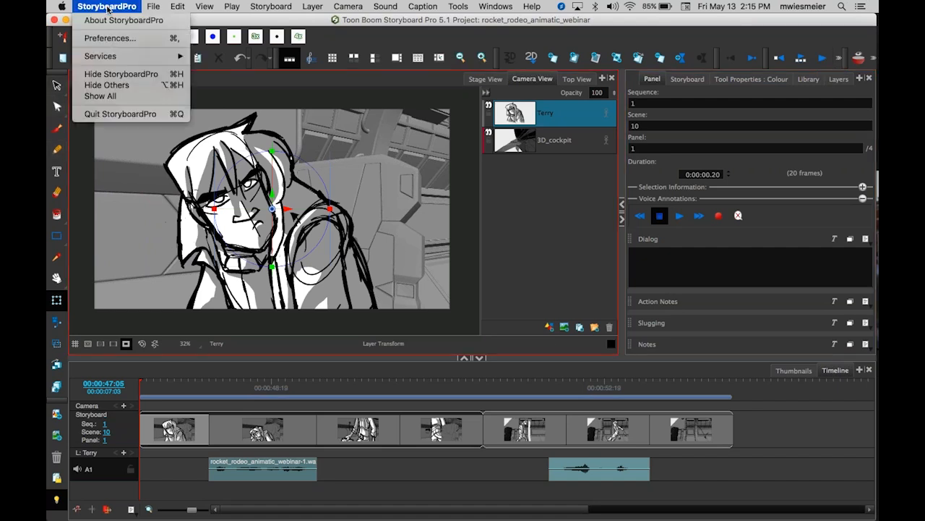
left_click(117, 39)
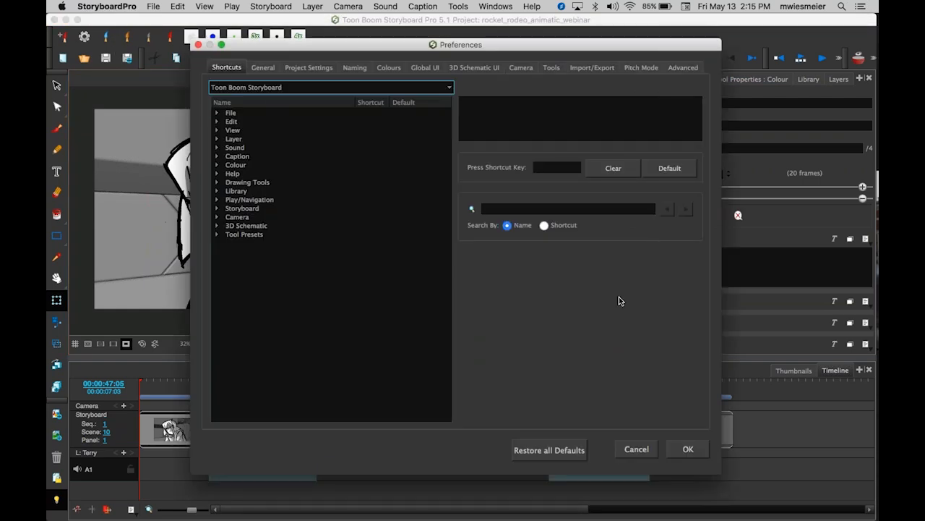
left_click(506, 209)
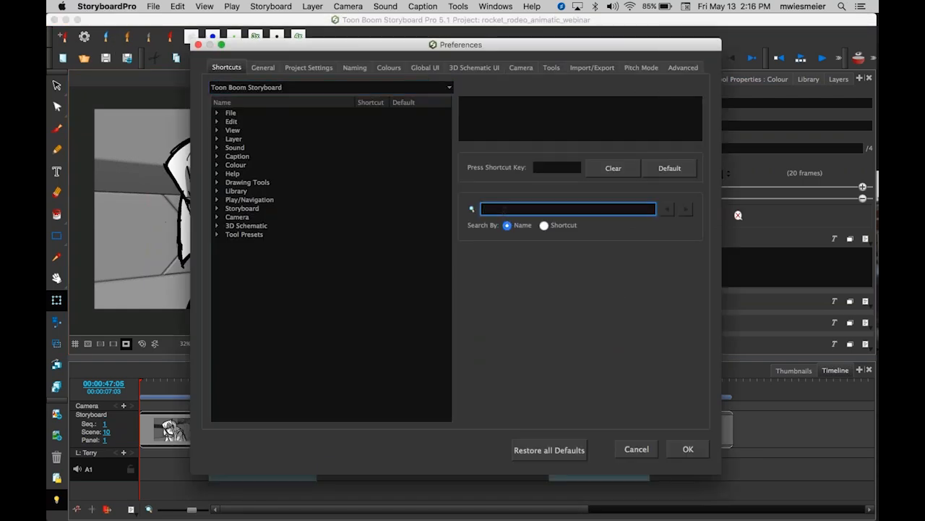
type("play")
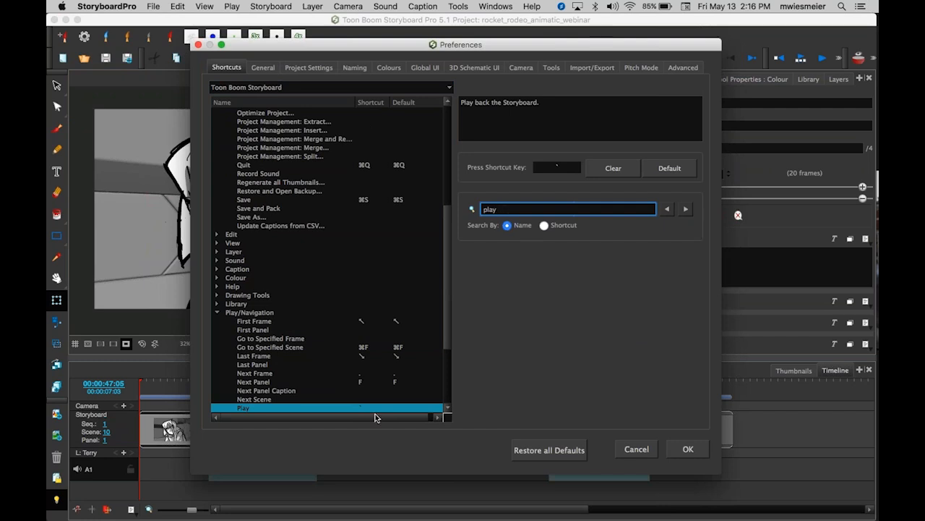
scroll(322, 382, "down", 4)
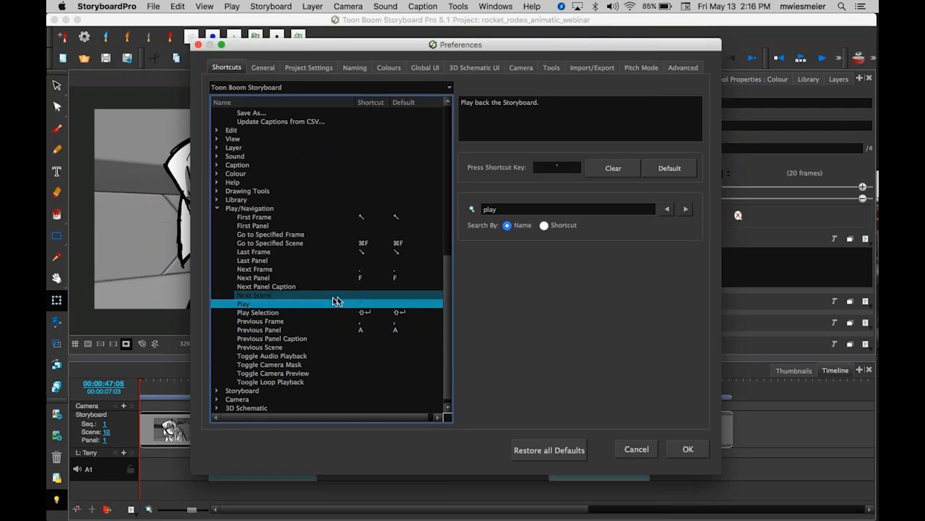
left_click(561, 172)
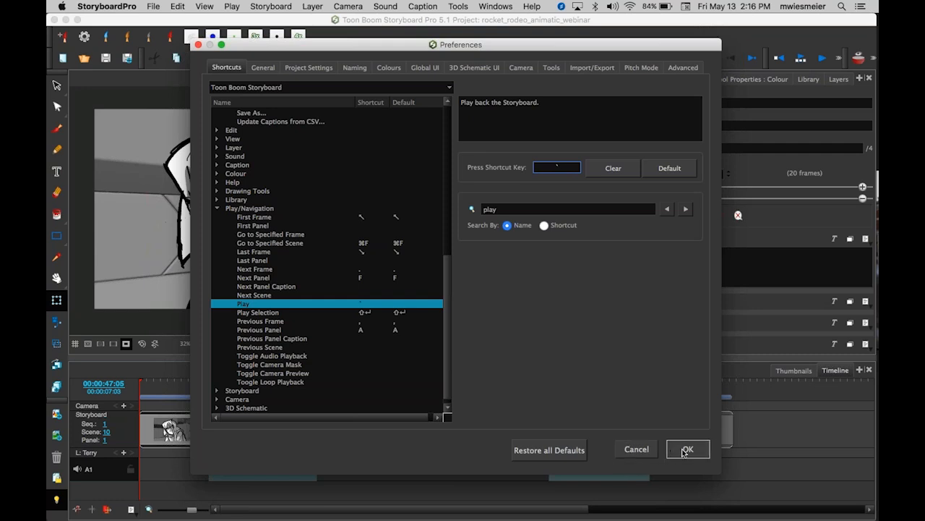
left_click(637, 449)
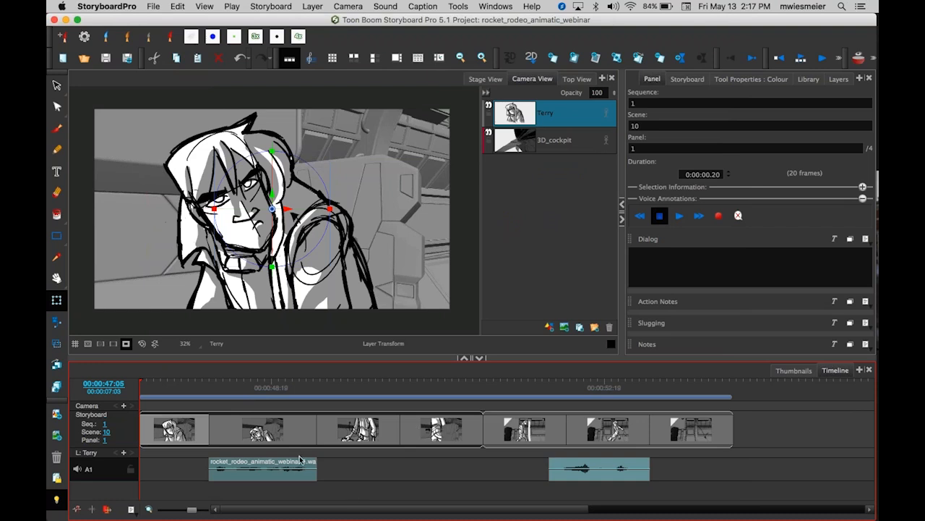
Step through scene 10's second and third panels in the timeline.
left_click(313, 428)
mouse_move(326, 425)
left_mouse_down()
mouse_move(337, 425)
mouse_move(314, 423)
left_mouse_up()
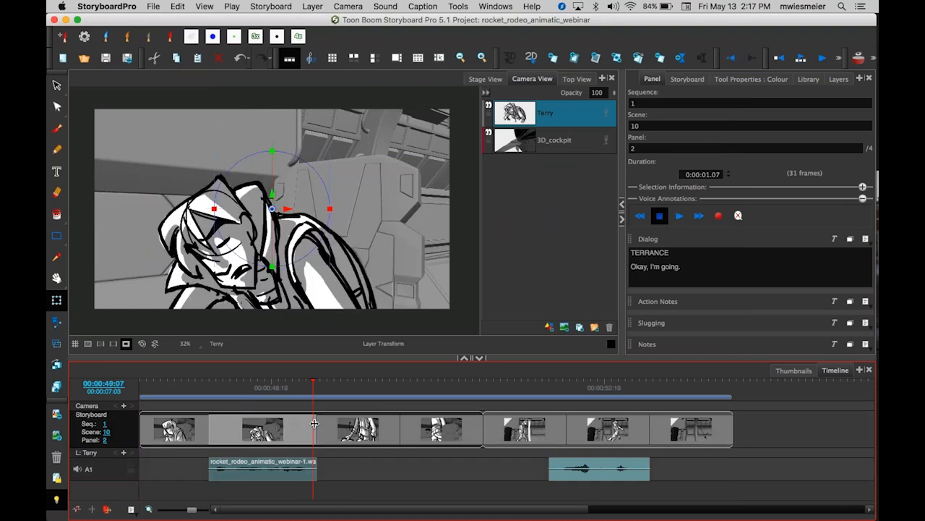
left_click(398, 428)
mouse_move(402, 426)
left_mouse_down()
mouse_move(420, 426)
mouse_move(401, 426)
left_mouse_up()
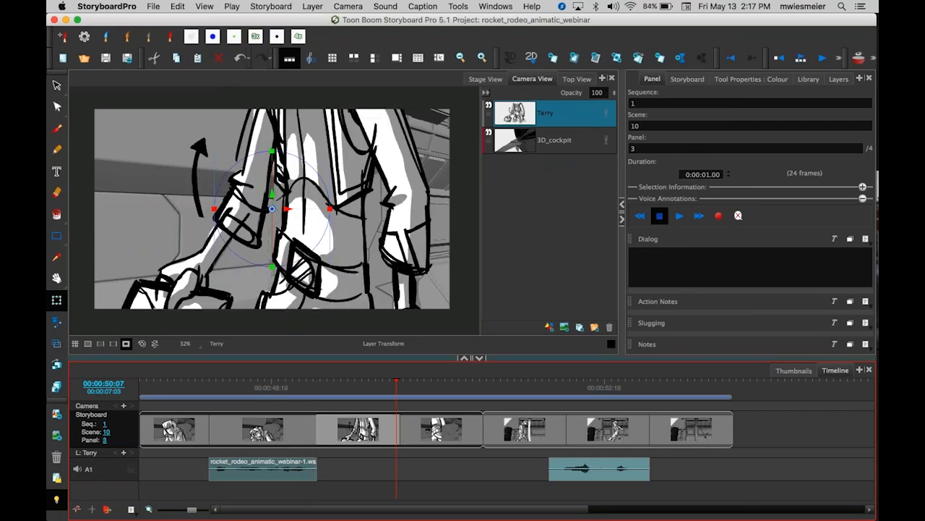
Set scene 10's third panel duration to 2 seconds and undo the change.
left_click(660, 103)
left_click(321, 411)
left_click(705, 266)
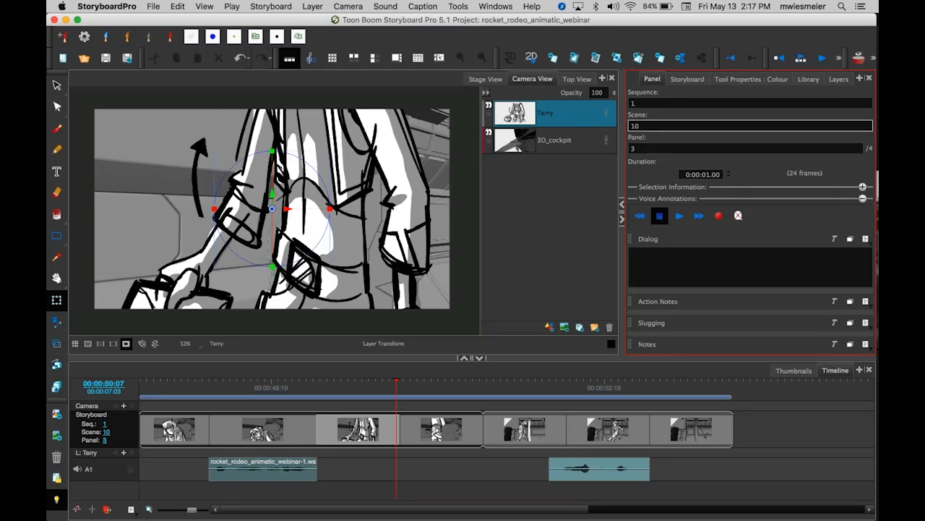
left_click(708, 174)
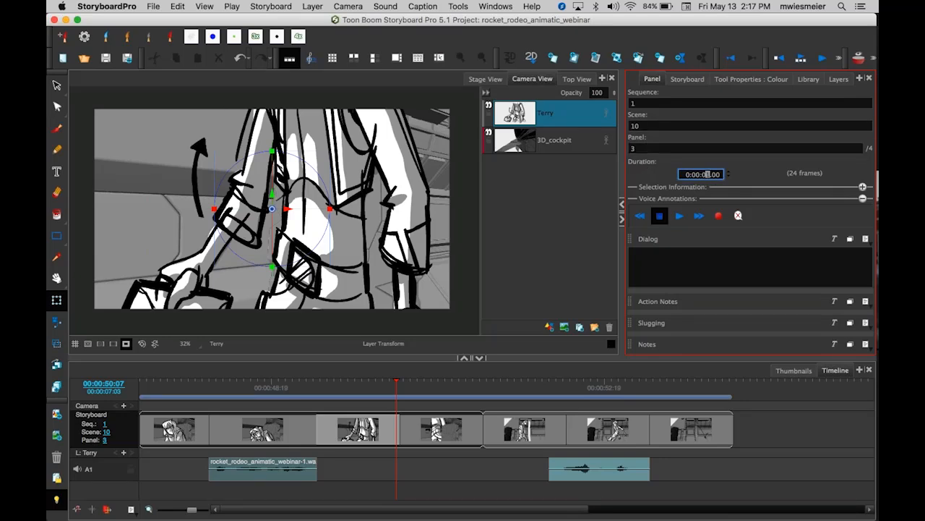
type("2")
key("Return")
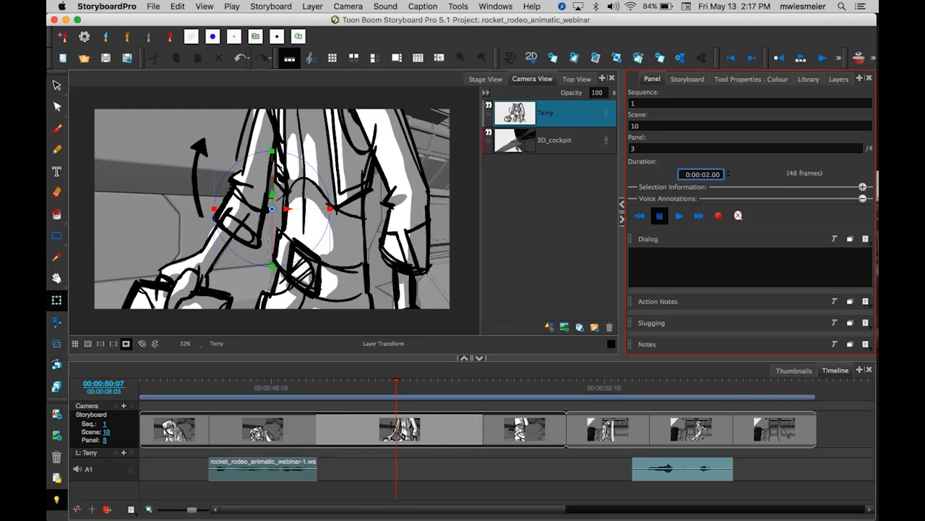
left_click(577, 269)
key("super+z")
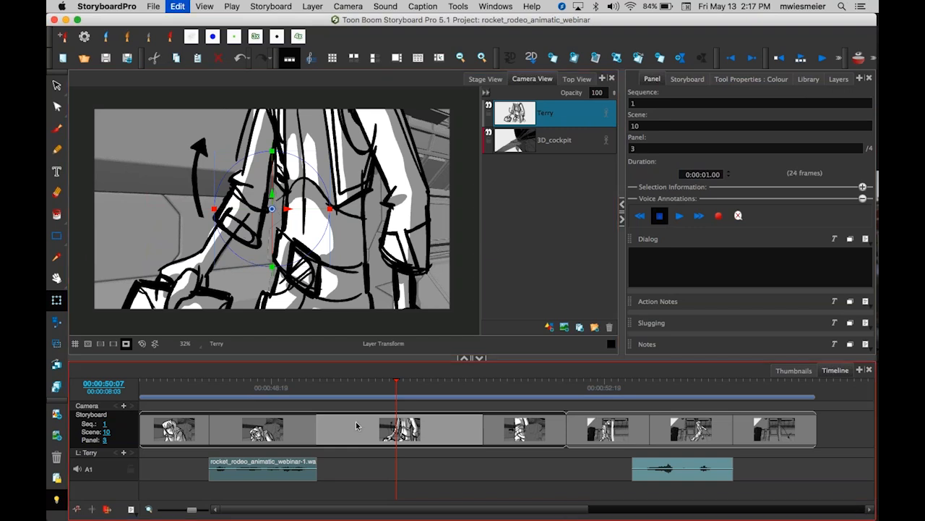
Lengthen scene 10's third panel to 26 frames by extending its end in the timeline.
mouse_move(398, 428)
left_mouse_down()
mouse_move(456, 432)
mouse_move(397, 434)
mouse_move(405, 434)
left_mouse_up()
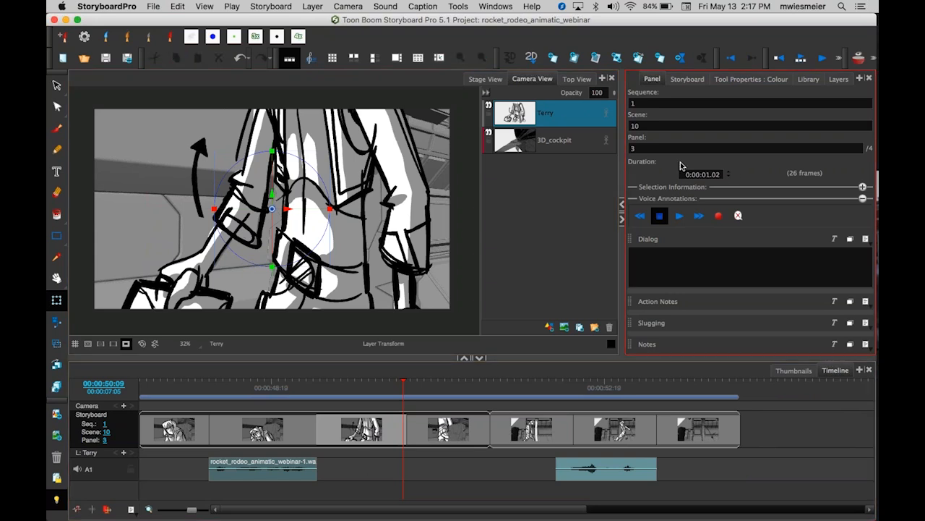
left_click(466, 405)
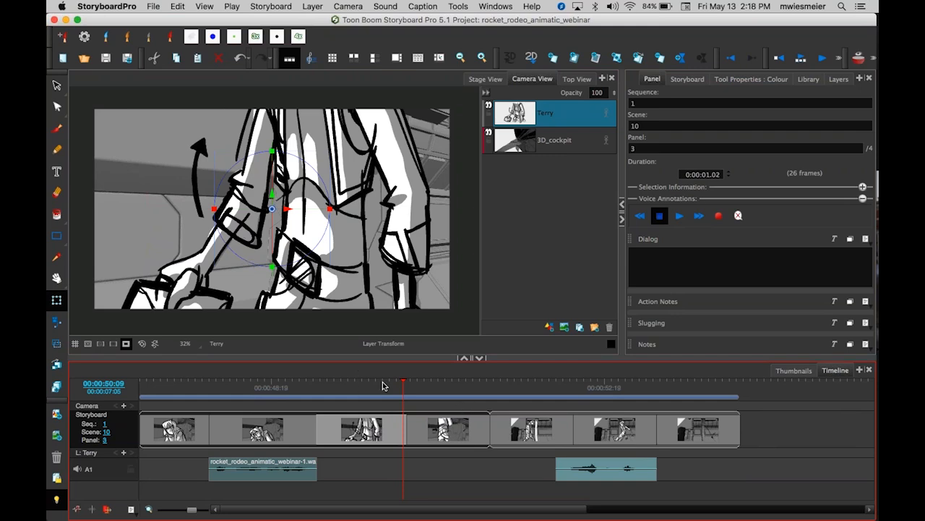
Play back scene 10 from the start to check the new panel timing.
left_click_drag(403, 382, 171, 394)
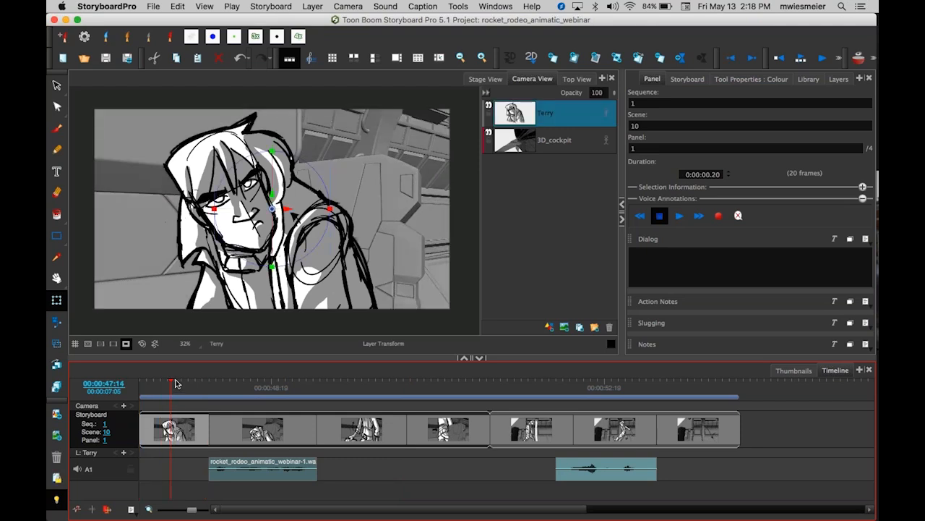
key("1")
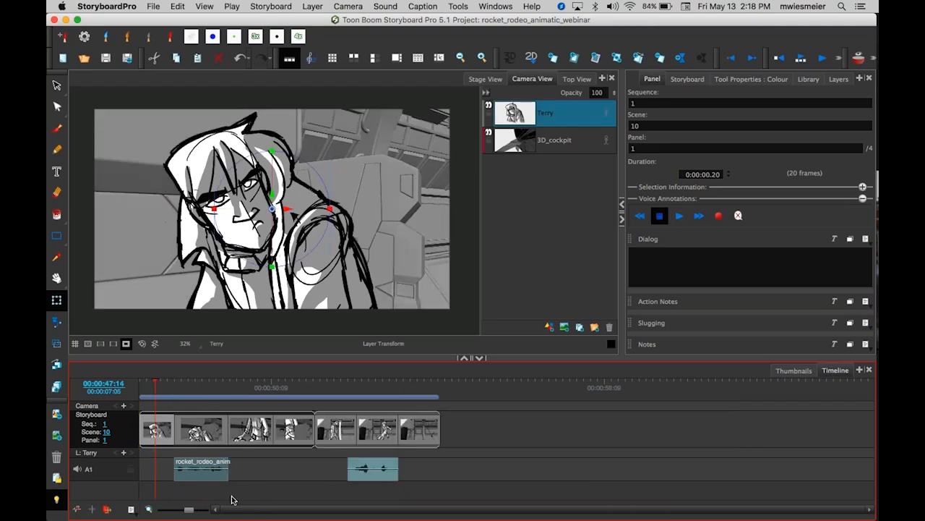
key("2")
key("2")
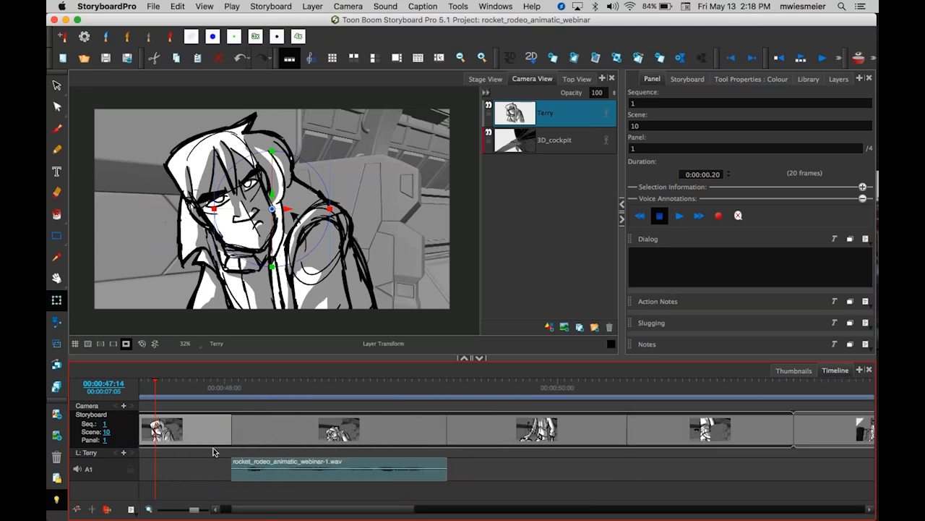
key("Return")
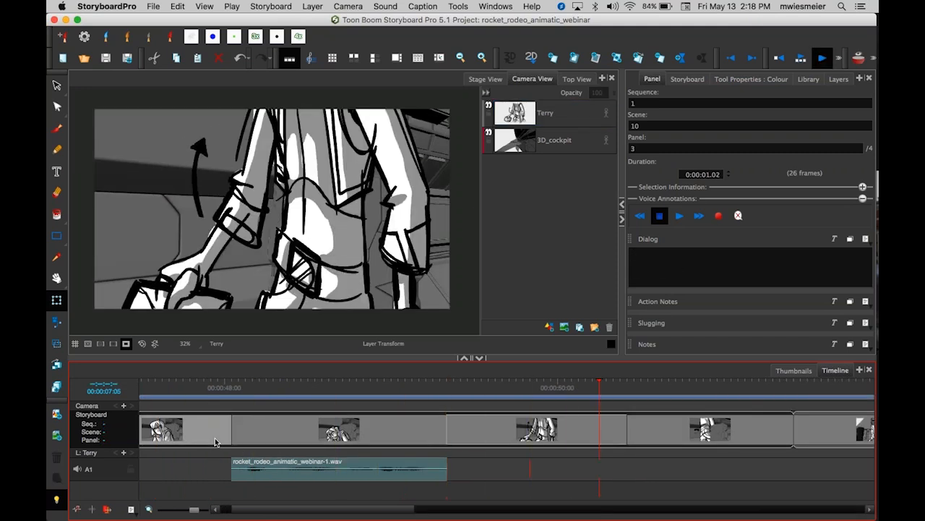
key("Return")
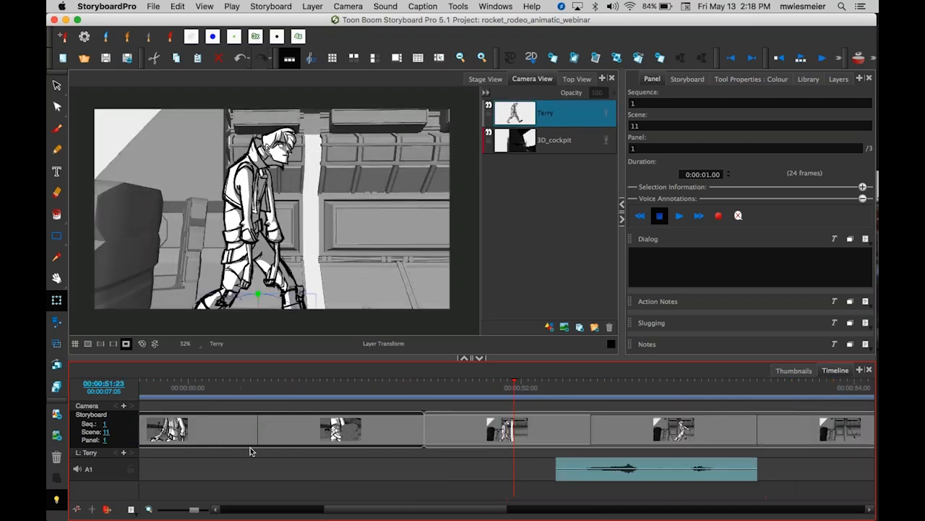
left_click_drag(376, 504, 320, 510)
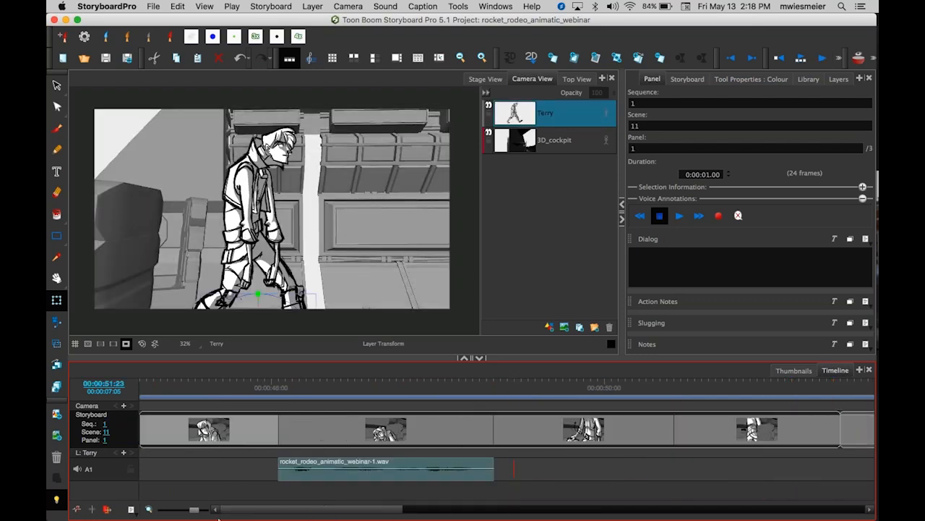
Retime scene 10 in the timeline, shortening its third panel to 16 frames and its fourth panel to 10 frames.
left_click(669, 424)
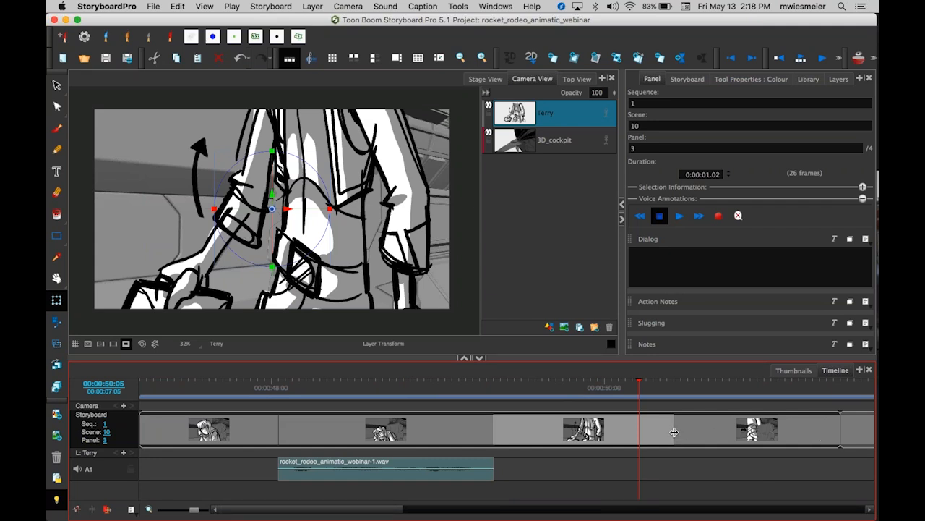
left_click_drag(674, 432, 572, 441)
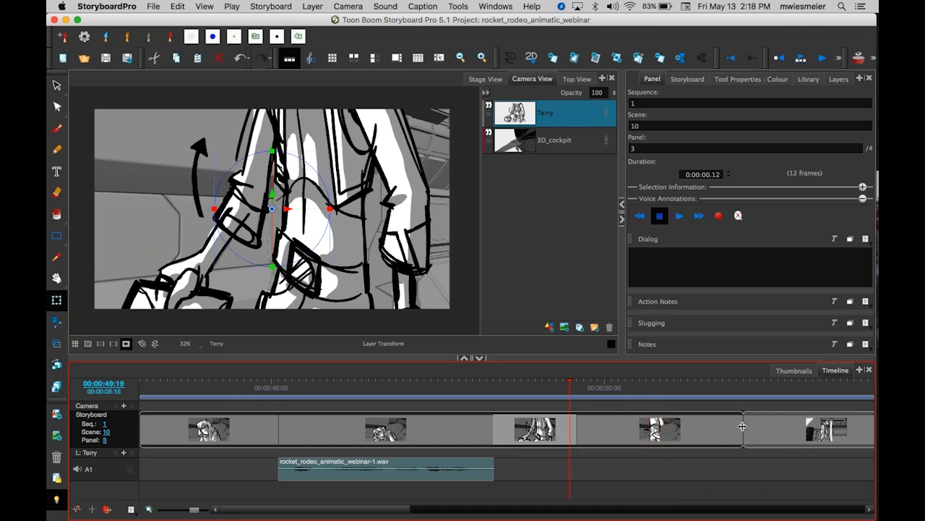
left_click_drag(743, 427, 645, 430)
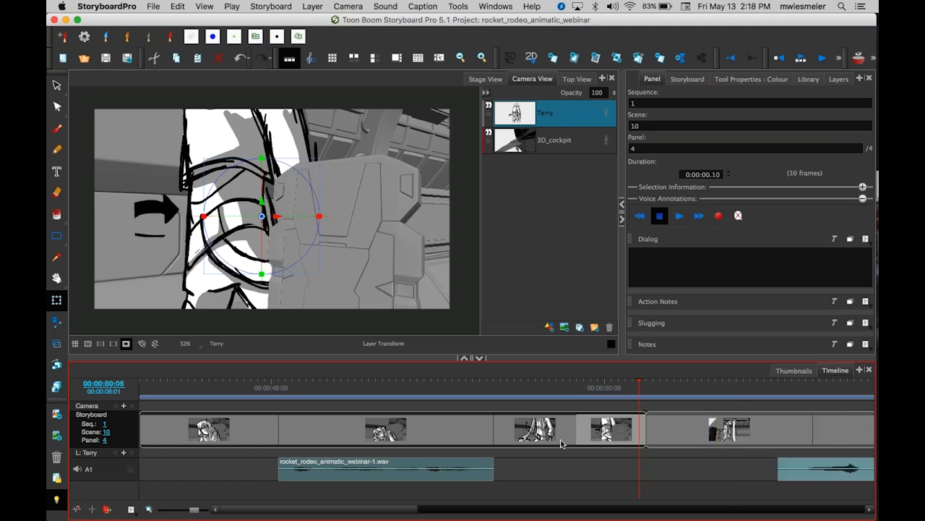
left_click_drag(575, 431, 608, 439)
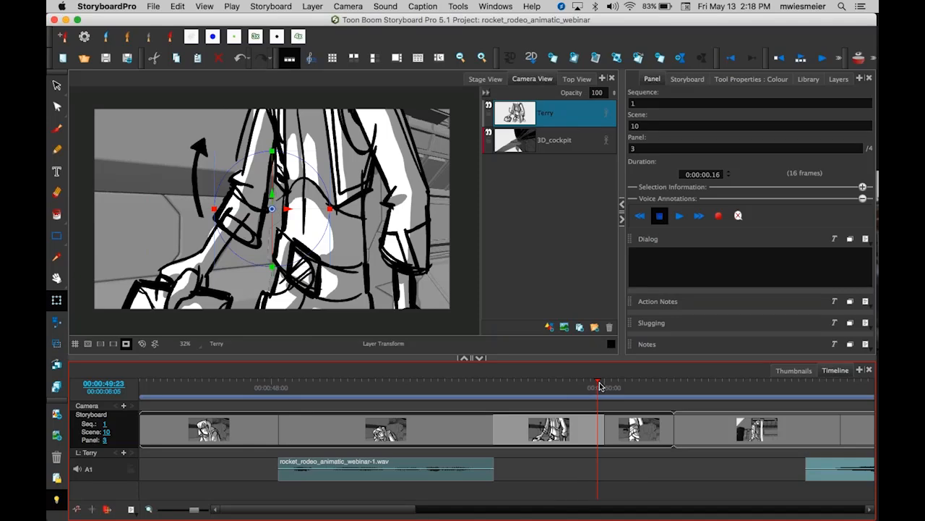
Play back scene 10 from its first panel to check the new timing.
left_click_drag(599, 385, 145, 397)
left_click(264, 435)
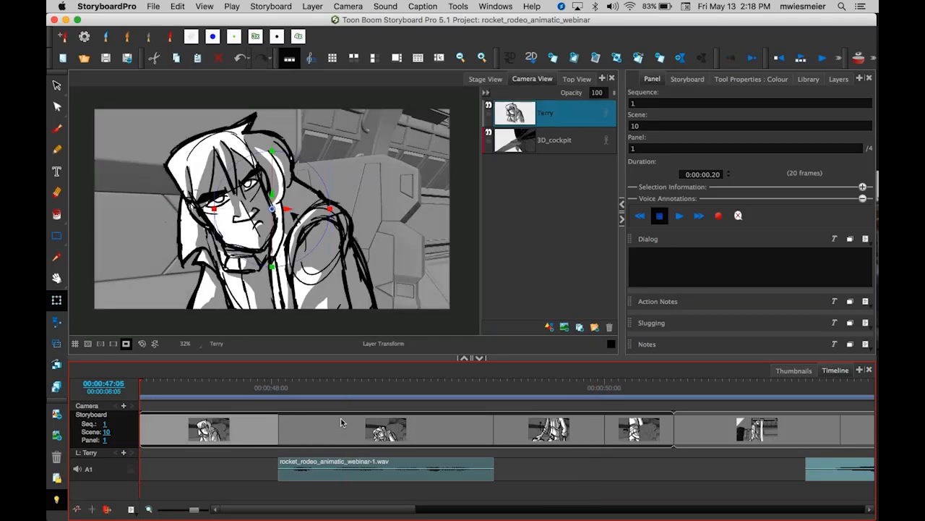
key("Return")
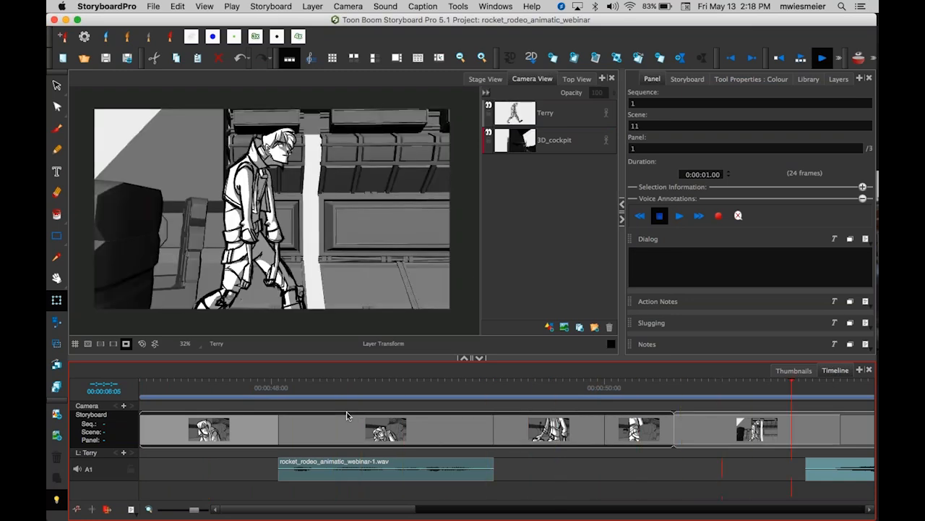
key("Return")
Extend scene 10's fourth panel to 15 frames.
left_click_drag(674, 429, 707, 429)
left_click_drag(387, 509, 503, 519)
Go to scene 11's first panel, select the Terry layer and play the panel back.
left_click(335, 382)
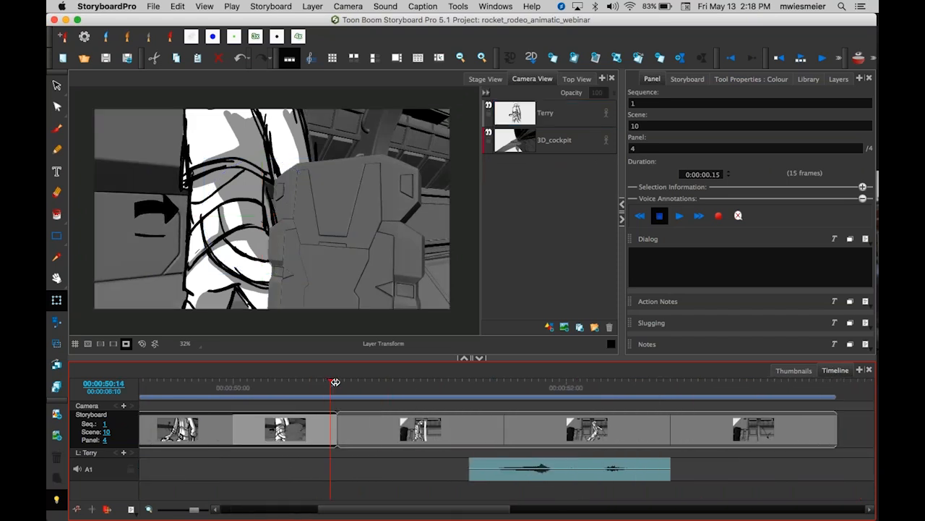
left_click(337, 382)
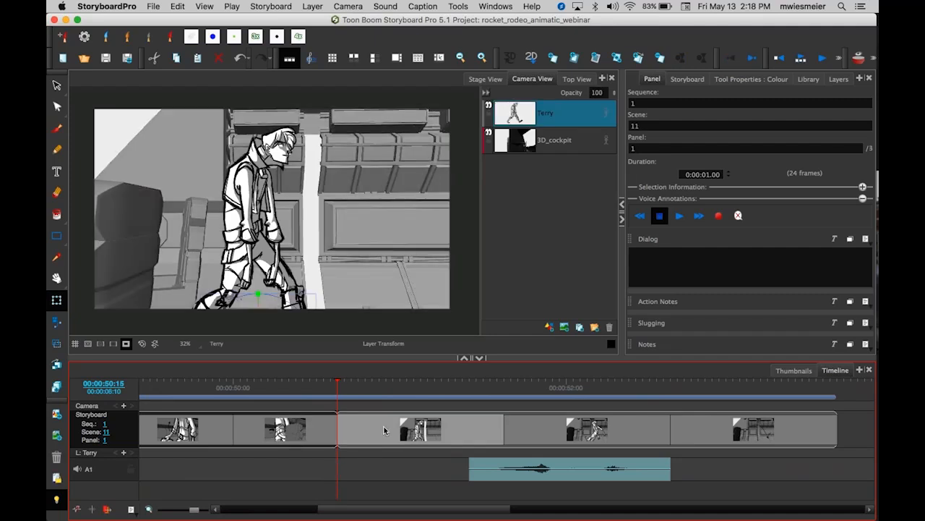
left_click_drag(337, 382, 337, 409)
left_click(577, 144)
left_click(569, 116)
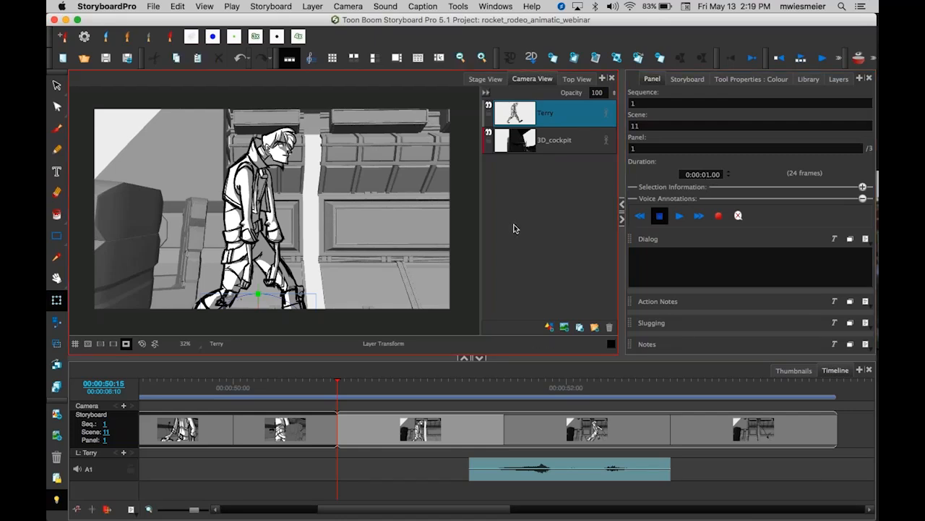
key("Return")
key("Return")
left_click_drag(452, 381, 337, 381)
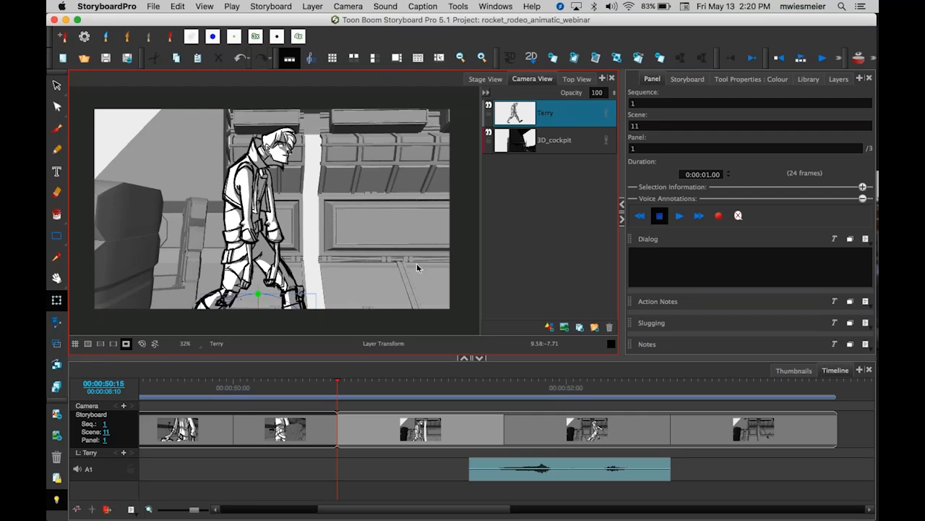
left_click(341, 382)
mouse_move(341, 383)
left_mouse_down()
mouse_move(458, 383)
mouse_move(321, 383)
mouse_move(337, 384)
left_mouse_up()
Turn on animation for the Terry layer and open its keyframe track at the start of the panel.
left_click(607, 116)
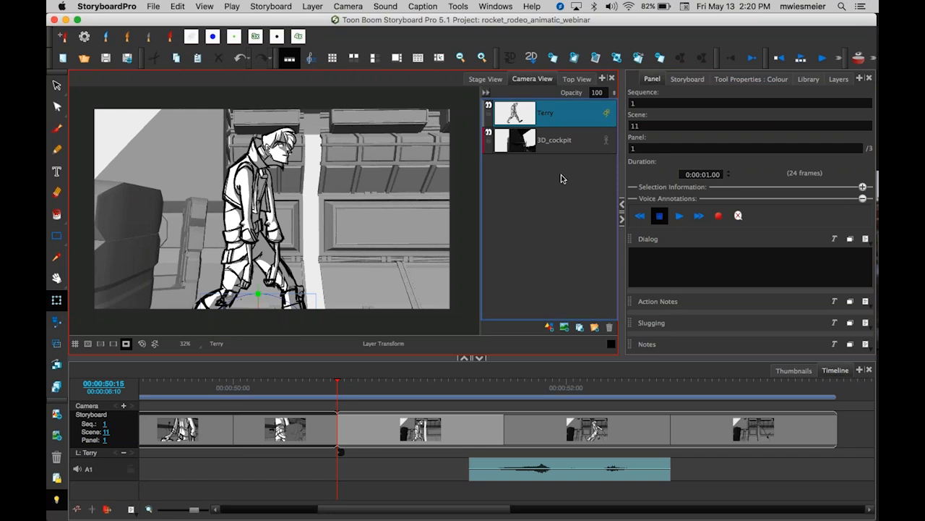
left_click(331, 467)
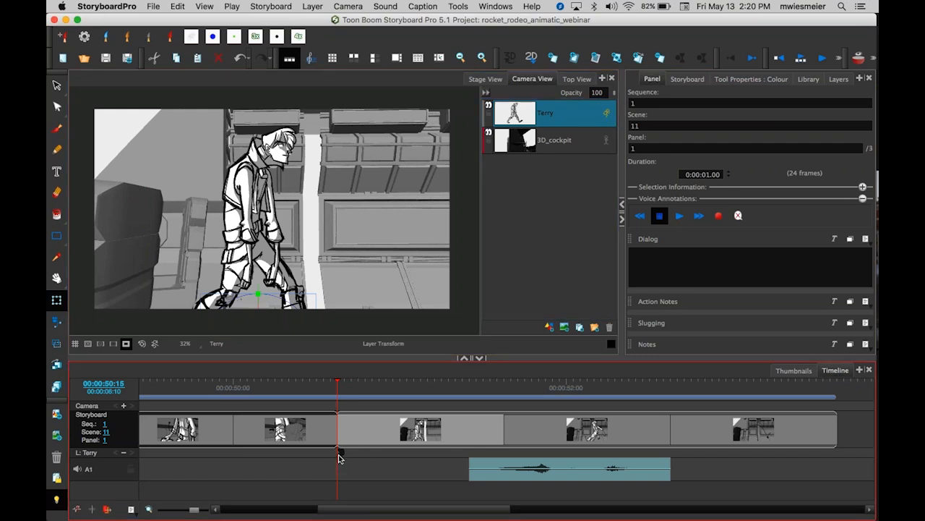
left_click(339, 453)
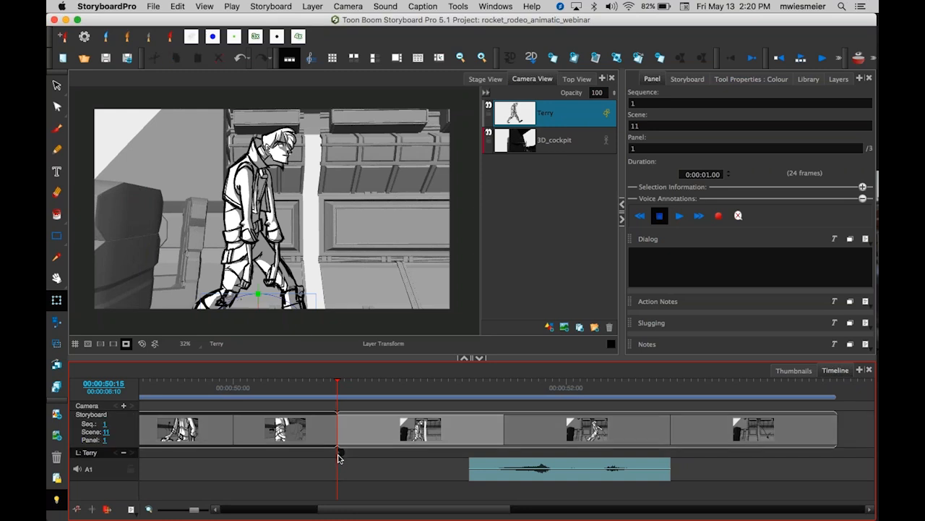
left_click(349, 250)
mouse_move(340, 454)
left_mouse_down()
mouse_move(356, 457)
mouse_move(339, 457)
left_mouse_up()
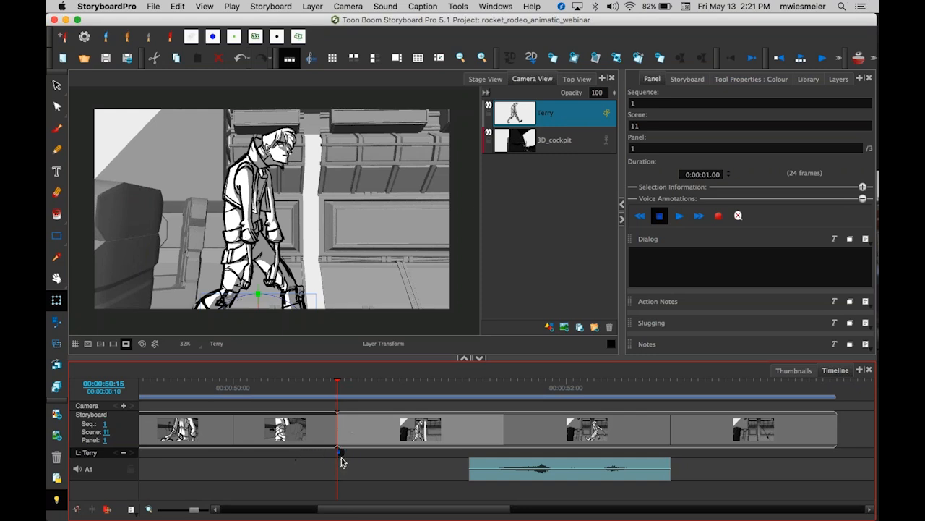
mouse_move(340, 455)
left_mouse_down()
mouse_move(443, 457)
mouse_move(338, 455)
left_mouse_up()
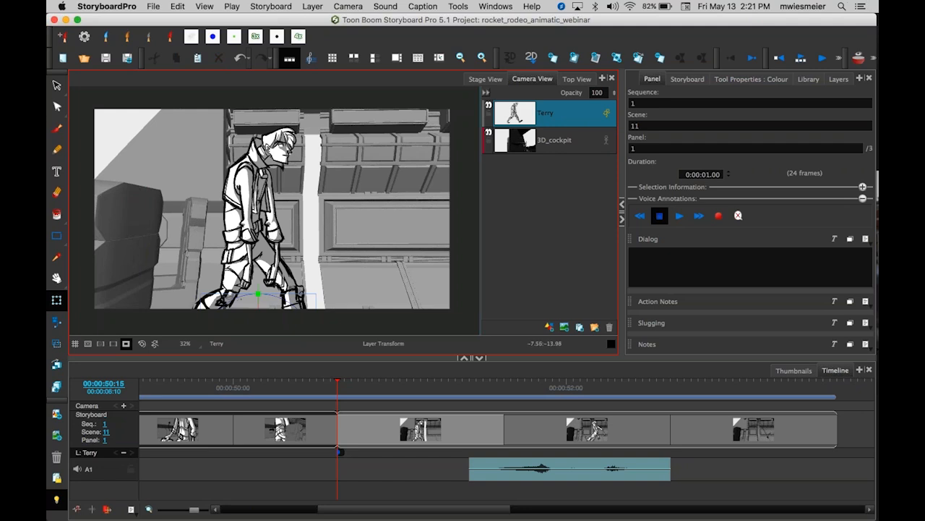
Show the set outside the camera frame, zoom out and nudge Terry slightly left.
left_click(126, 343)
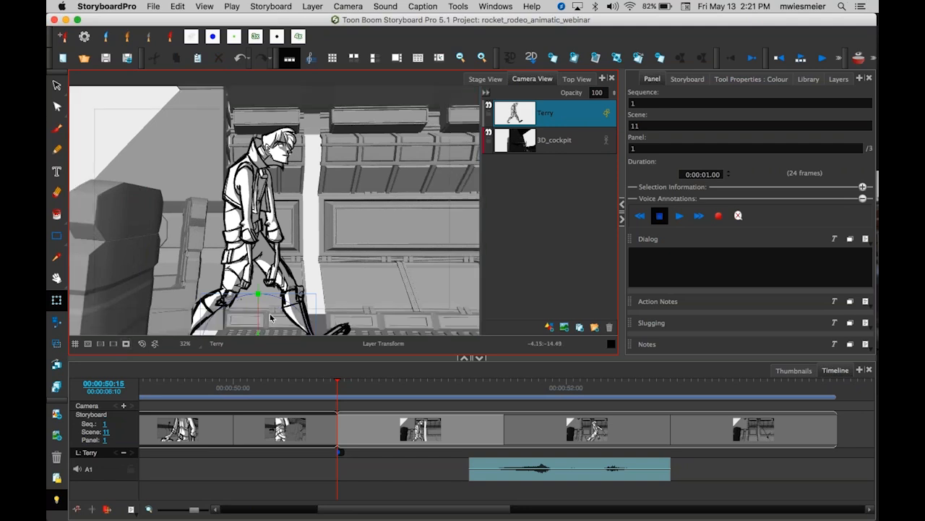
scroll(285, 306, "down", 3)
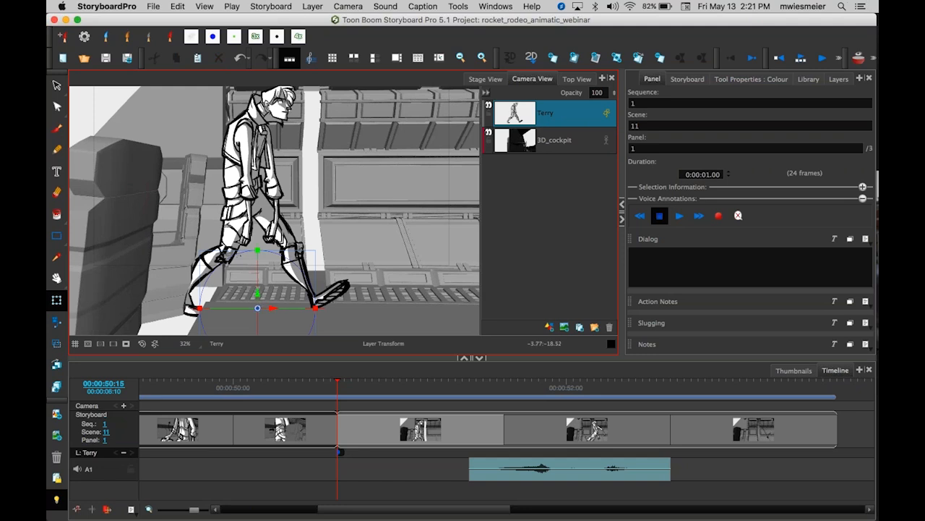
mouse_move(272, 308)
left_mouse_down()
mouse_move(280, 308)
mouse_move(259, 310)
left_mouse_up()
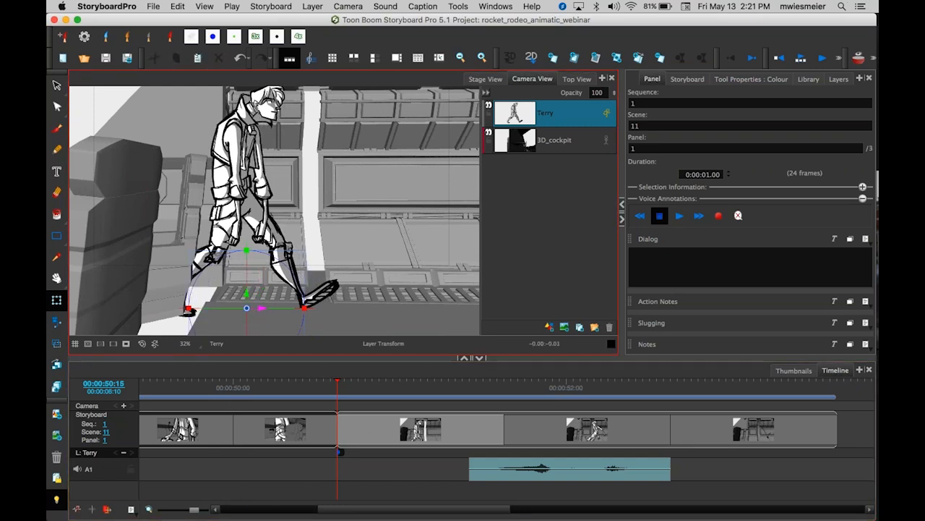
left_click(126, 343)
Toggle the camera-frame display and zoom level to compare Terry's framing.
left_click_drag(188, 164, 190, 205)
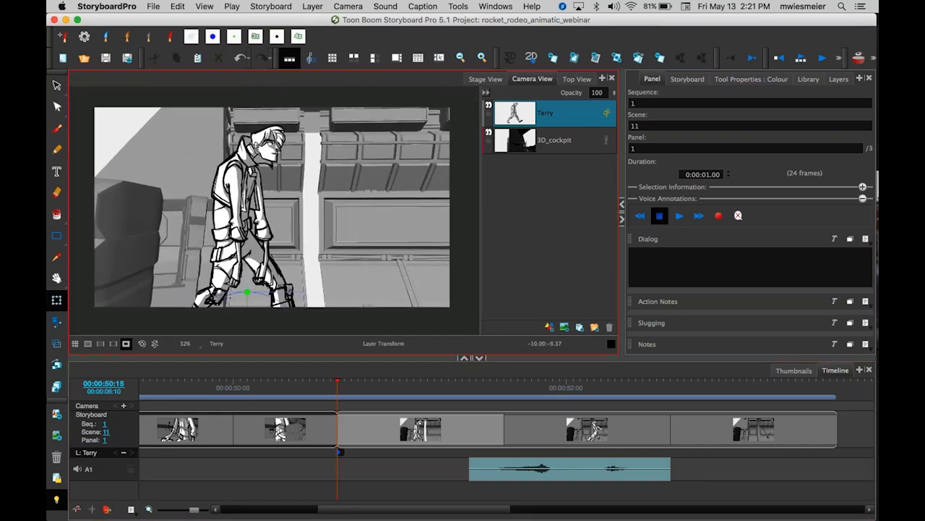
left_click(126, 346)
left_click(126, 346)
key("1")
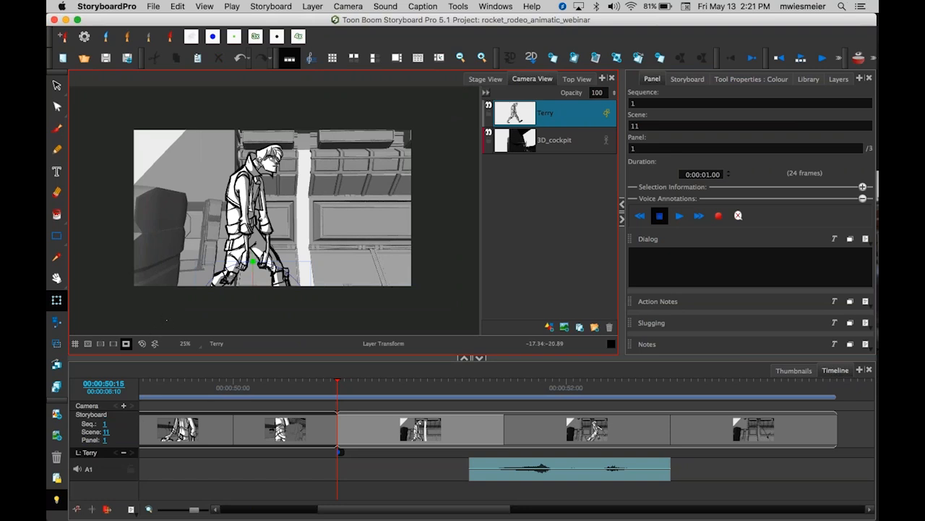
left_click(126, 346)
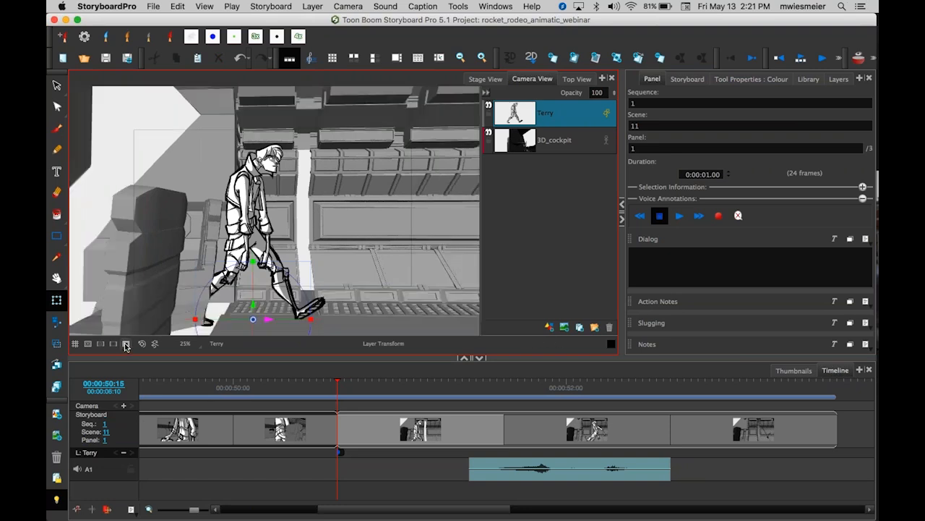
left_click(126, 345)
left_click(125, 345)
left_click(126, 345)
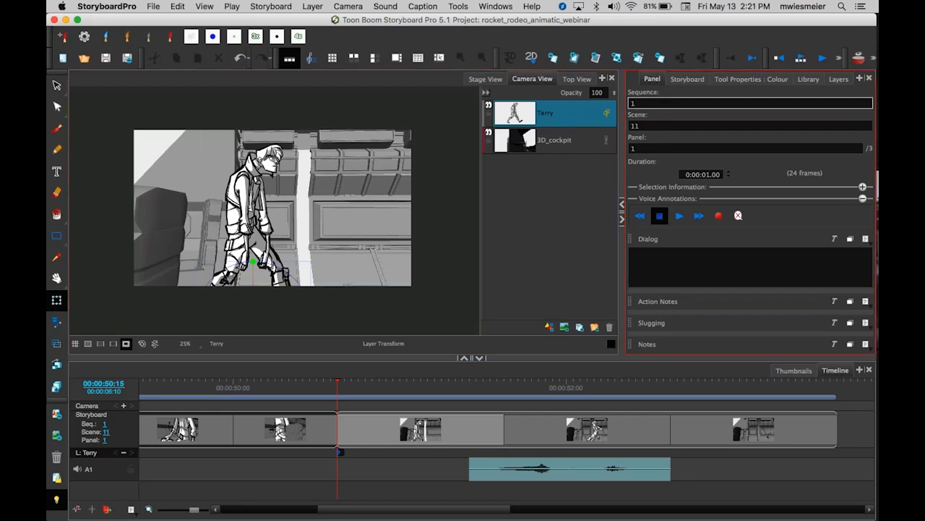
Open the layer transform keyframe properties and move Terry further left at the first keyframe.
left_click(752, 78)
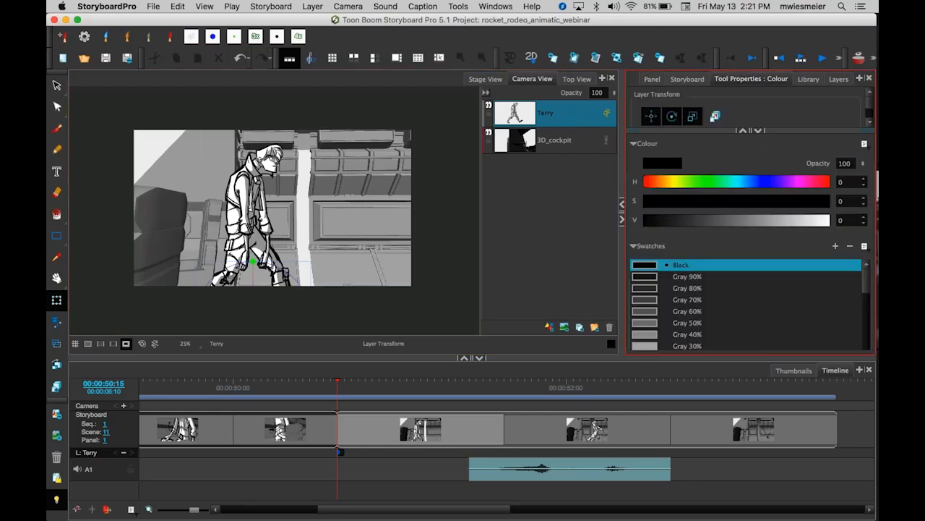
left_click(756, 131)
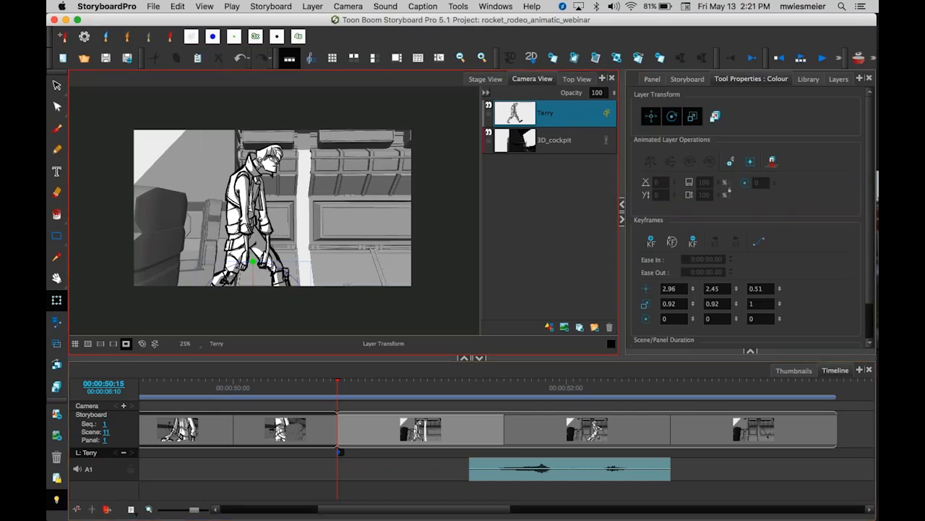
left_click(125, 344)
left_click_drag(268, 321, 246, 319)
At 00:00:51:10 add a keyframe for Terry and move him right to X 13.68.
left_click_drag(337, 383, 471, 399)
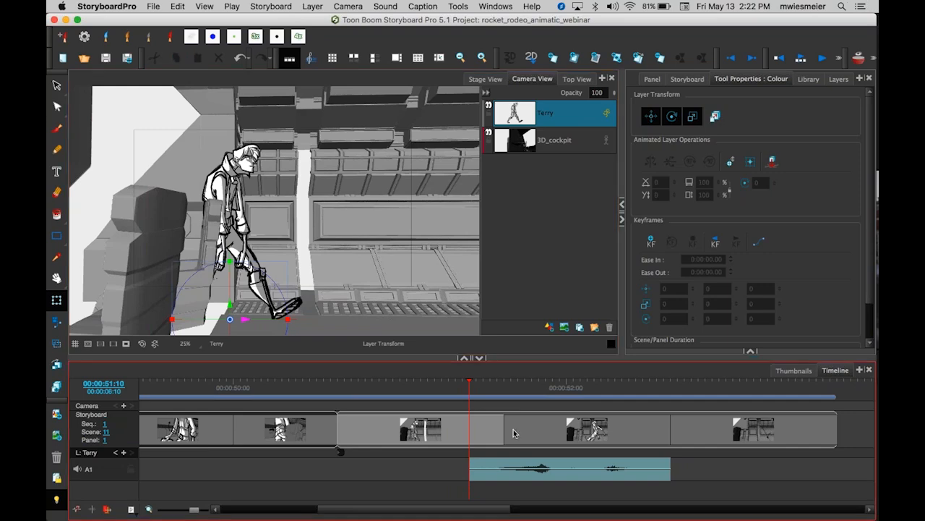
left_click(627, 229)
left_click(650, 246)
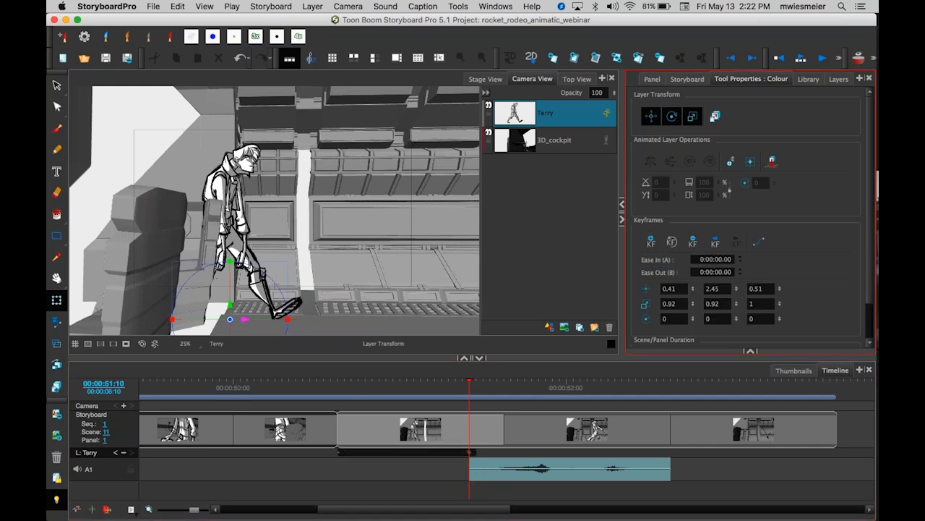
left_click(470, 453)
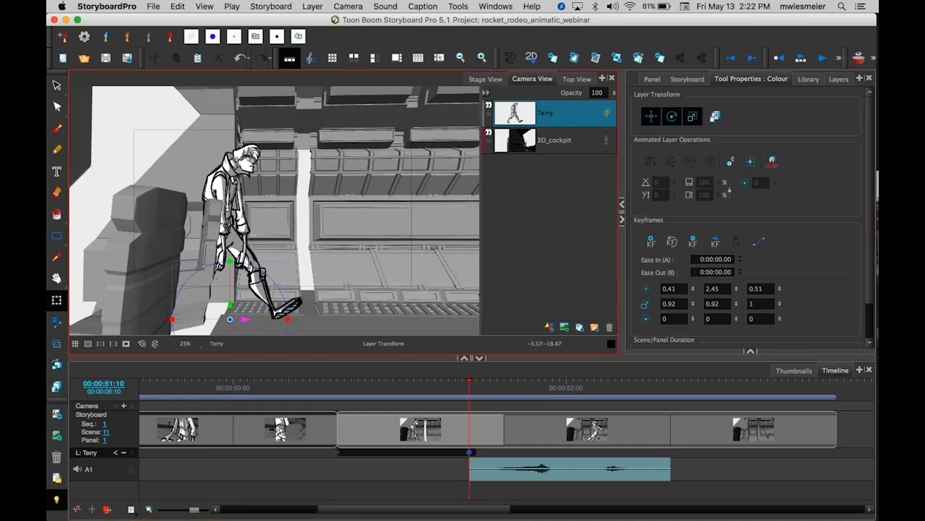
left_click_drag(245, 318, 363, 323)
left_click_drag(376, 324, 365, 327)
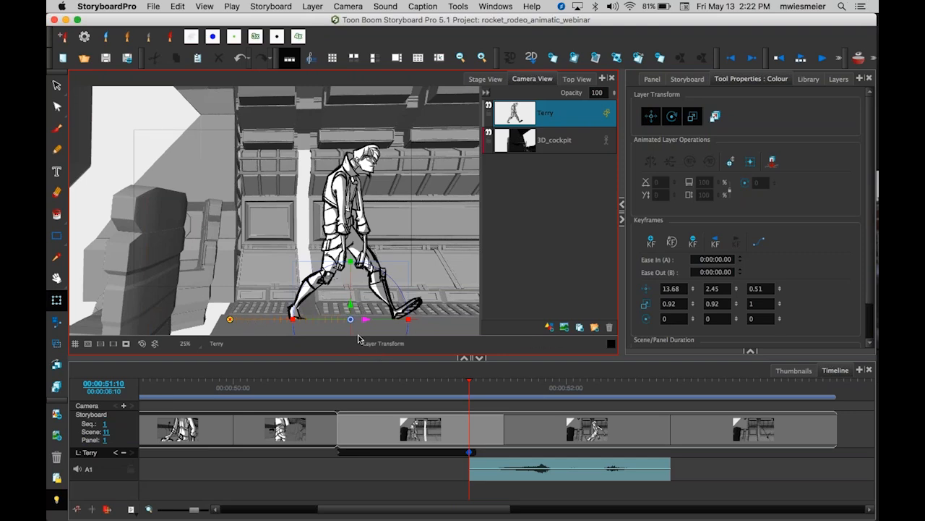
Scrub the playhead between Terry's two keyframes to preview the walk.
left_click(469, 381)
left_click_drag(470, 384, 471, 406)
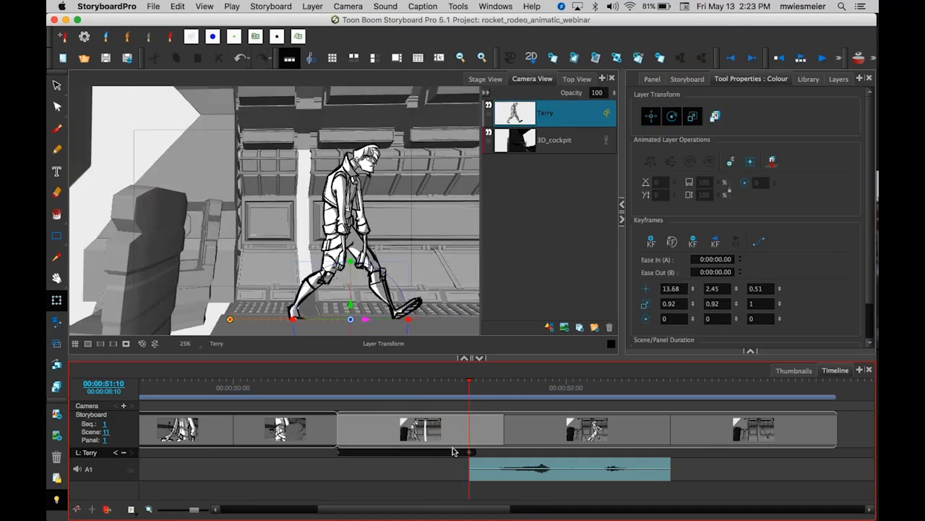
left_click(470, 453)
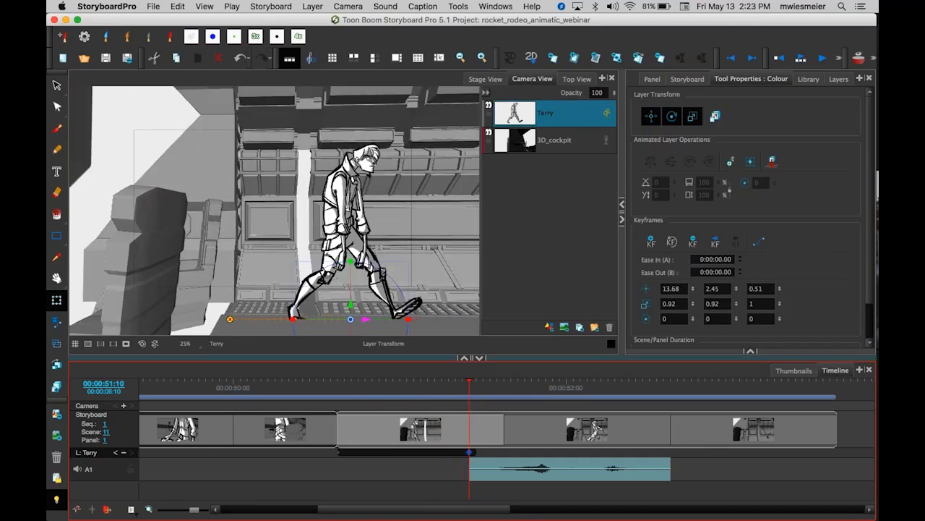
mouse_move(470, 380)
left_mouse_down()
mouse_move(522, 382)
mouse_move(469, 385)
left_mouse_up()
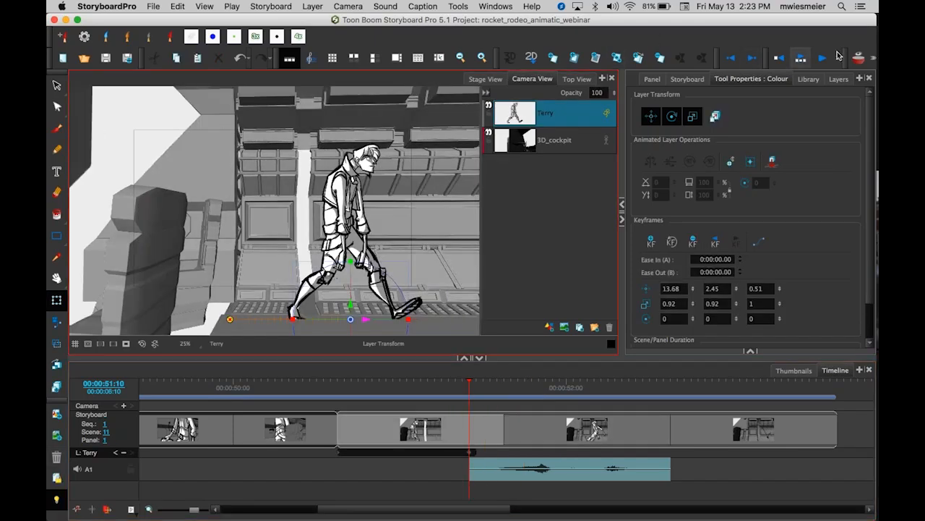
left_click(859, 57)
left_click(859, 58)
Check scene 11's second panel, then return to the first panel's second keyframe with the frame outside shown.
left_click(550, 430)
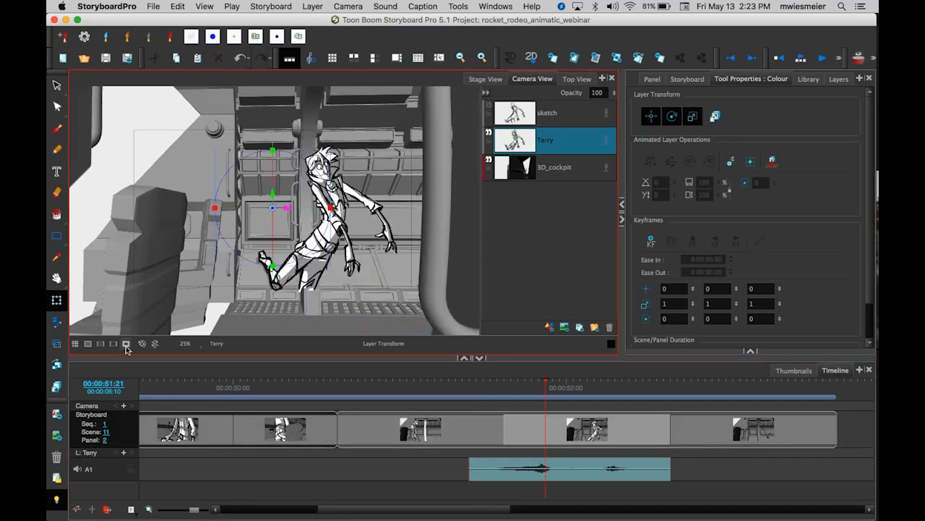
left_click(125, 343)
left_click(492, 422)
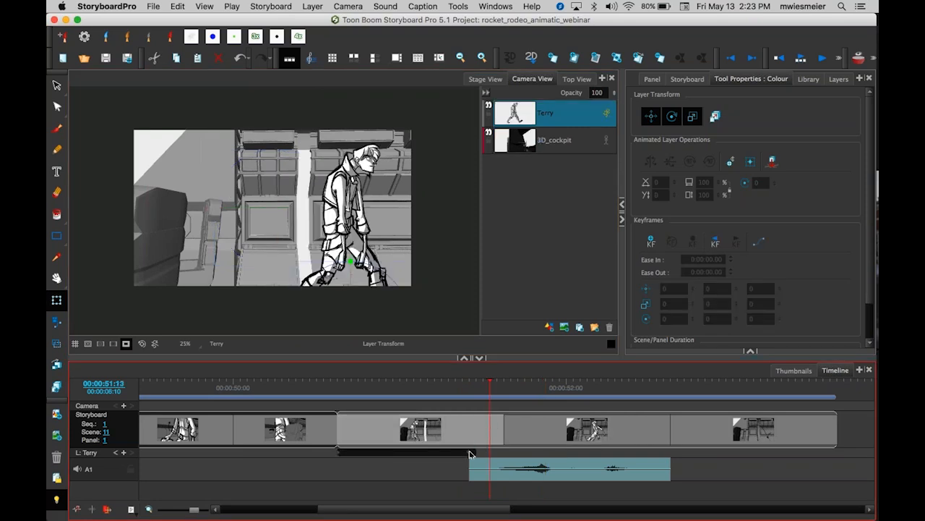
left_click(469, 385)
left_click(470, 452)
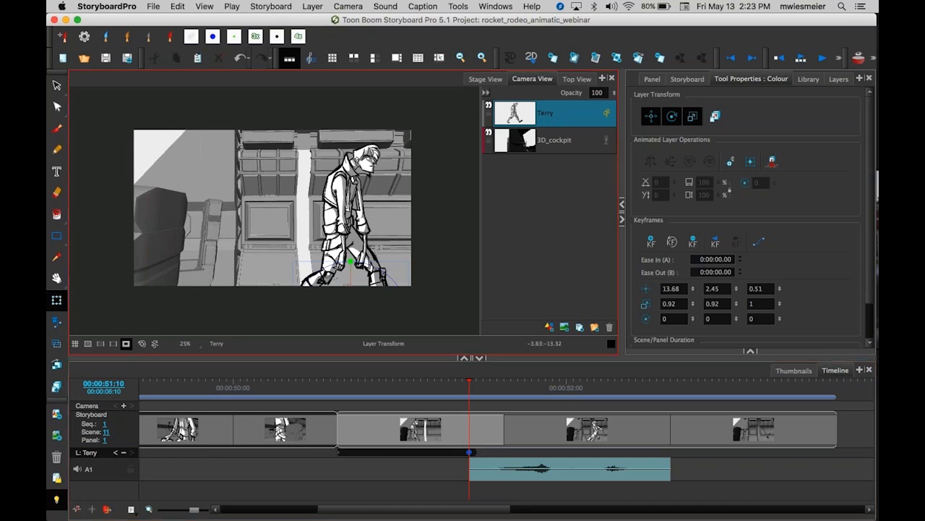
left_click(126, 343)
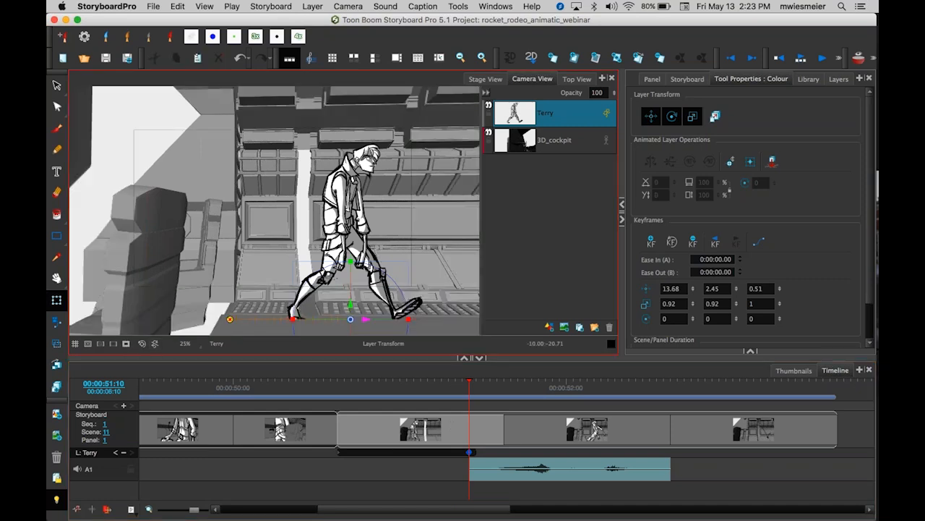
Move Terry slightly left at his second keyframe to X 11.79.
left_click_drag(367, 319, 350, 320)
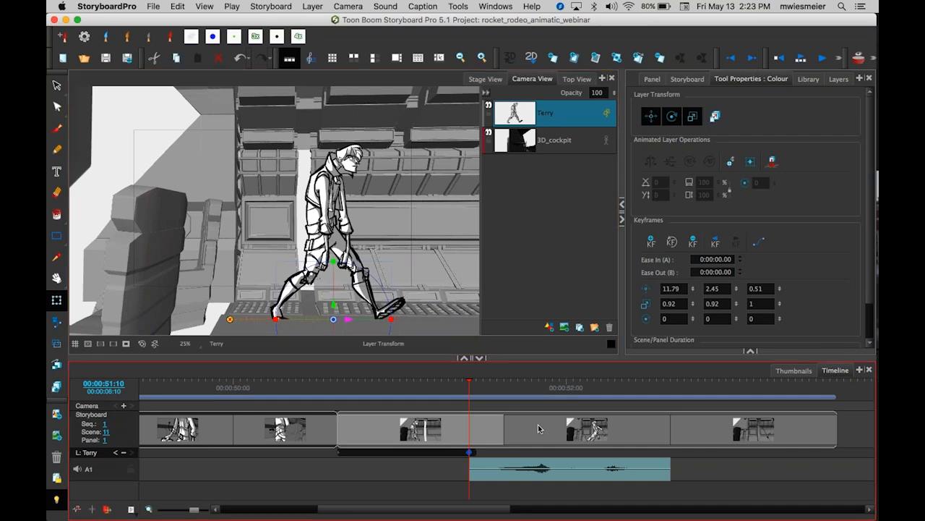
left_click(541, 428)
left_click(476, 430)
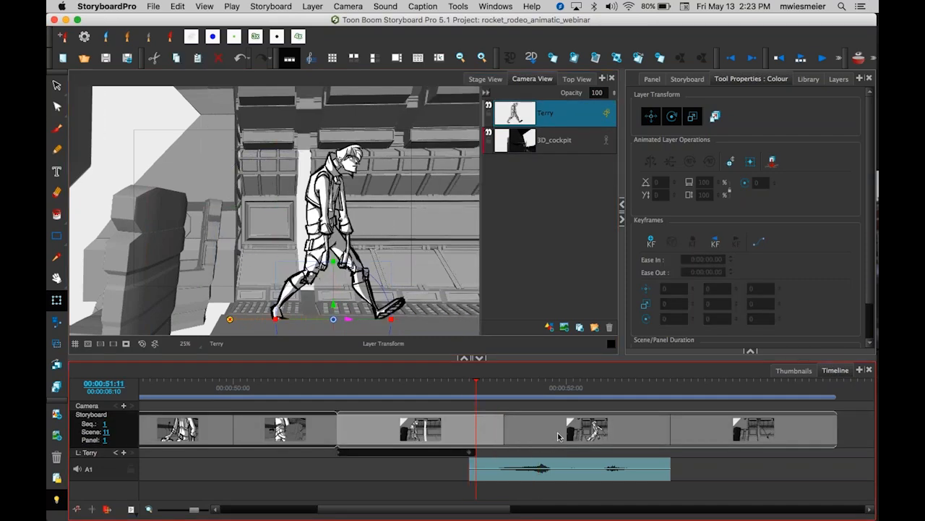
Scrub the playhead through scene 11's panels, toggling the frame outside view, to review Terry's walk.
left_click(555, 436)
left_click(477, 433)
left_click_drag(476, 384, 393, 382)
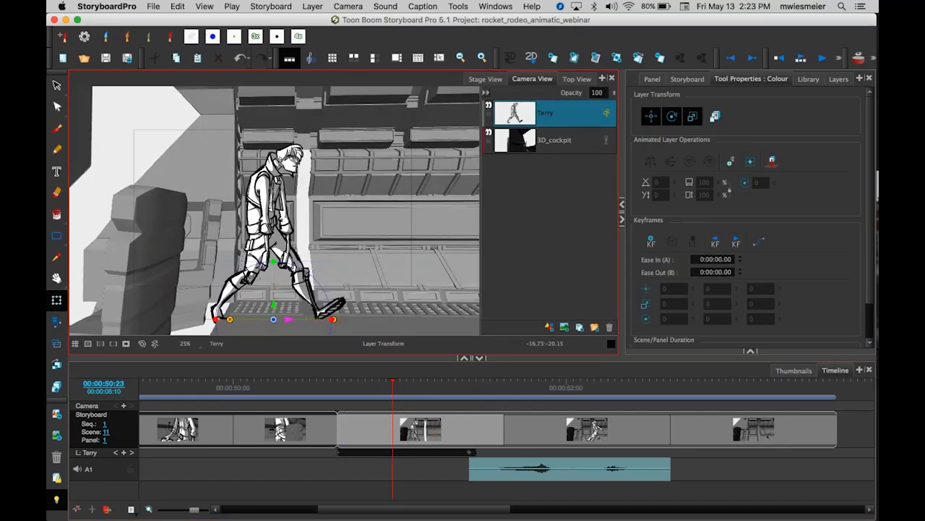
left_click(126, 343)
mouse_move(395, 385)
left_mouse_down()
mouse_move(318, 384)
mouse_move(560, 410)
mouse_move(347, 390)
mouse_move(428, 392)
mouse_move(339, 397)
mouse_move(603, 409)
mouse_move(548, 399)
left_mouse_up()
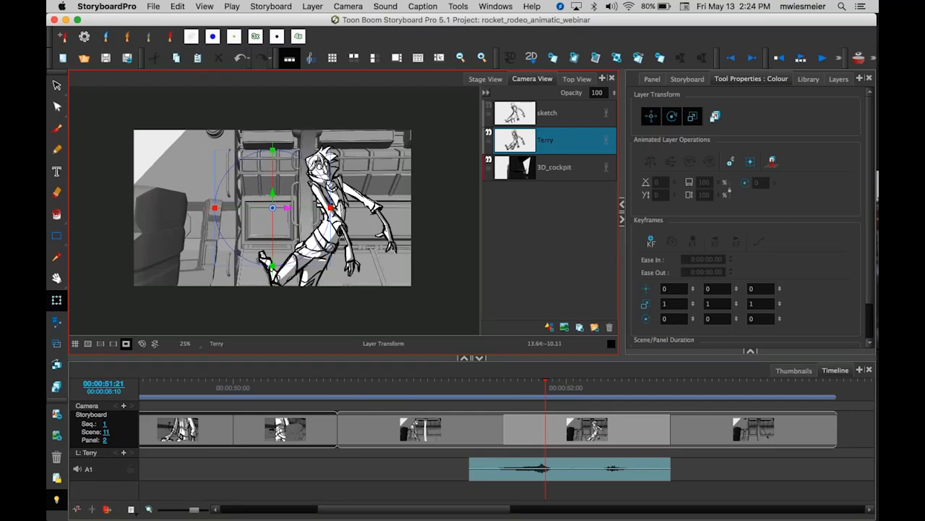
left_click_drag(546, 383, 340, 392)
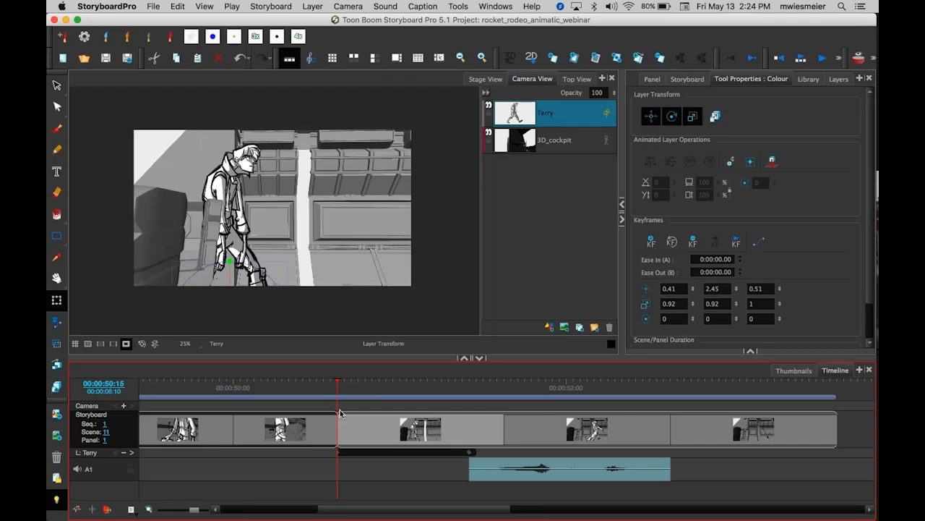
With the Camera tool, nudge the camera to X 0.21, Y 0.04 and add a camera keyframe at the panel's beginning.
left_click(57, 323)
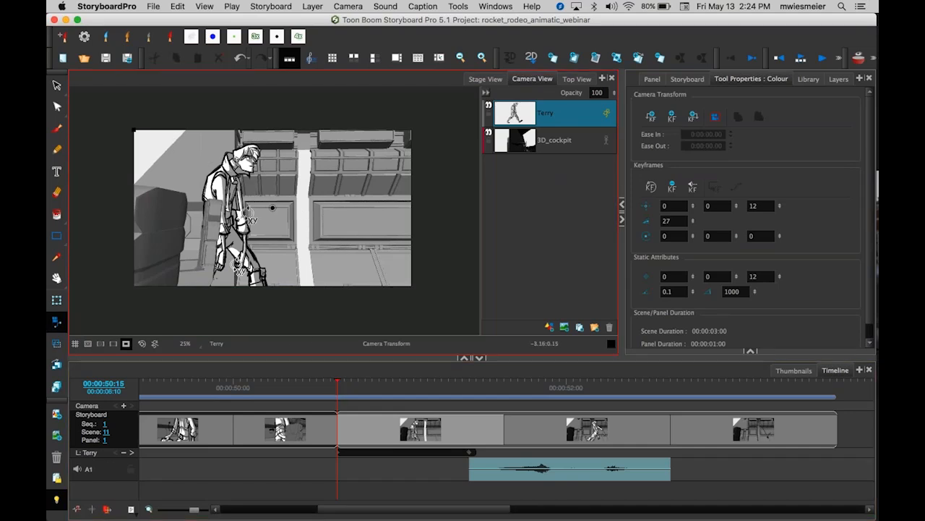
left_click(126, 343)
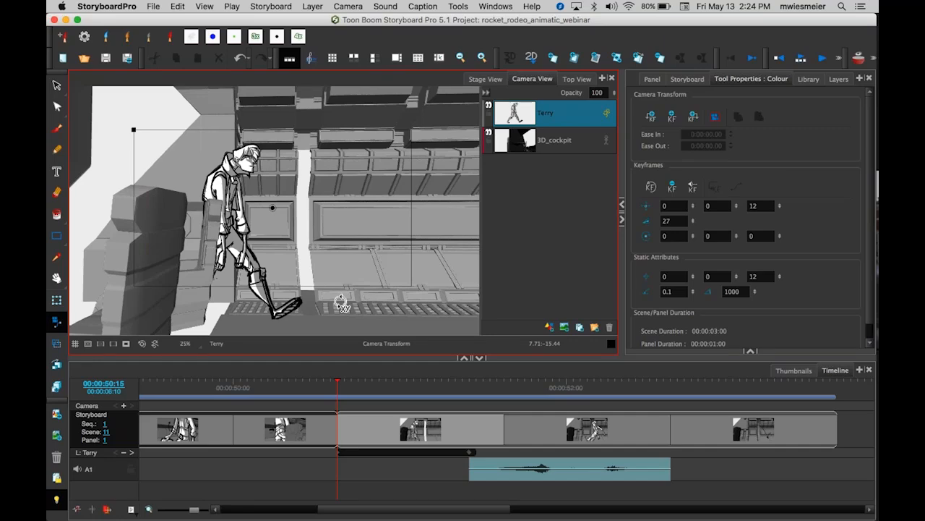
left_click(126, 344)
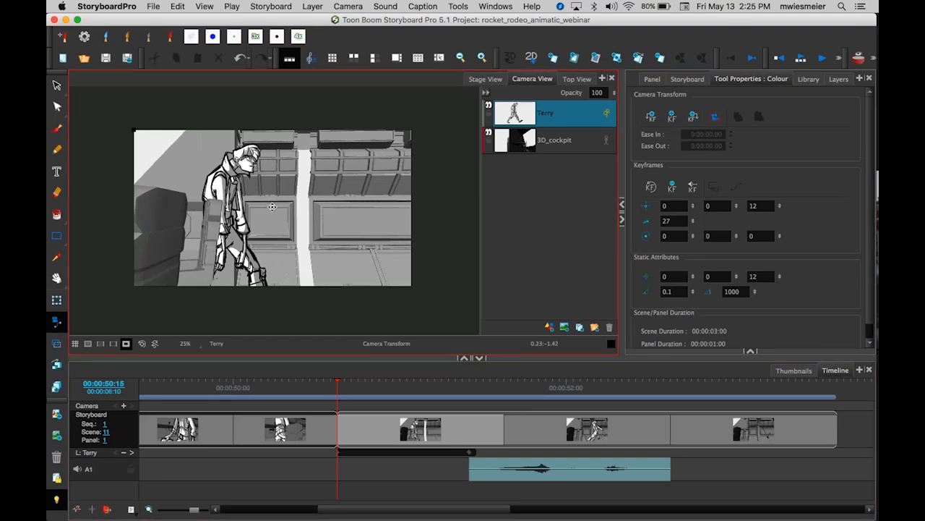
key("Right")
key("Right")
key("Right")
key("Right")
key("Right")
key("Right")
key("Right")
key("Right")
key("Right")
key("Right")
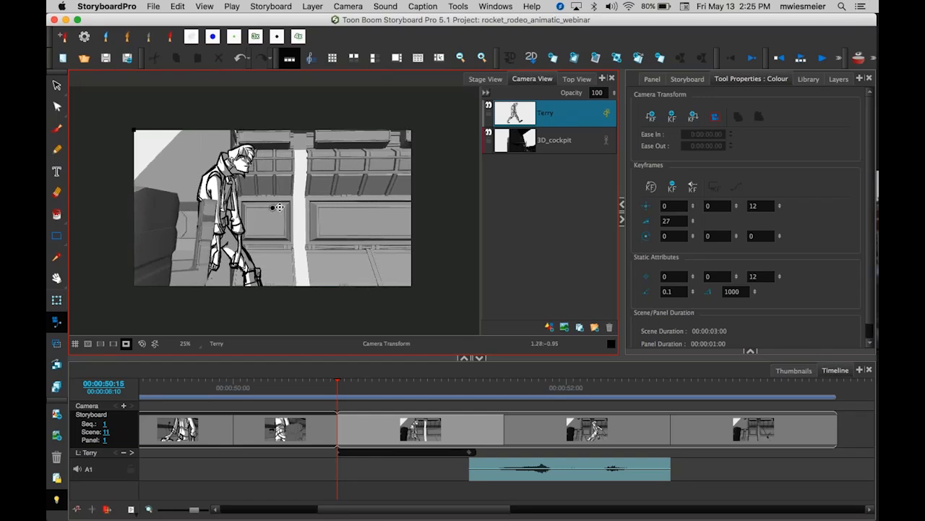
key("Right")
key("Right")
key("Left")
key("Left")
key("Left")
key("Left")
key("Left")
key("Left")
key("Left")
key("Left")
key("Left")
key("Left")
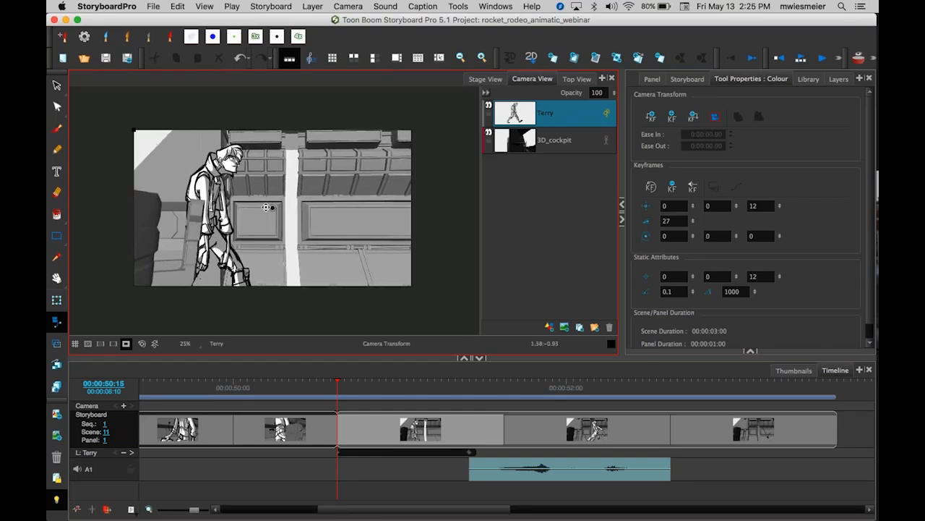
key("Left")
key("Left")
key("Left")
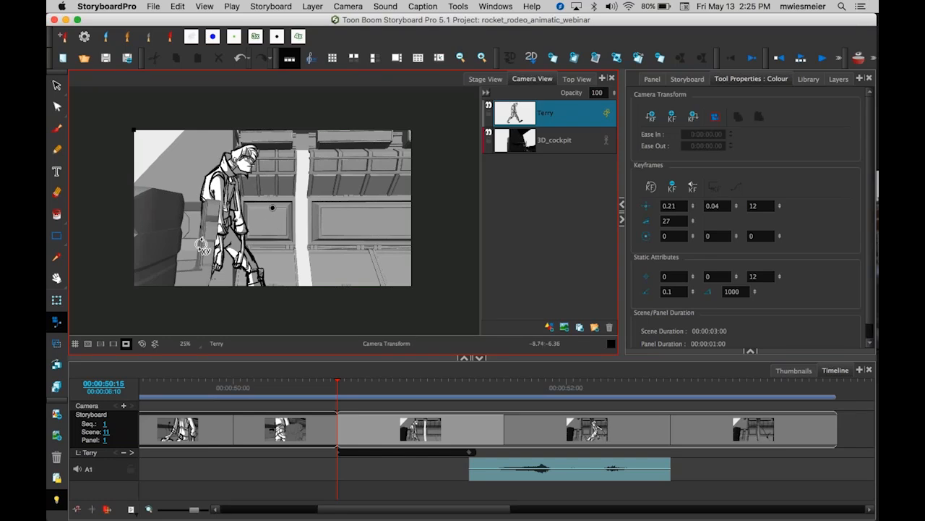
left_click(337, 387)
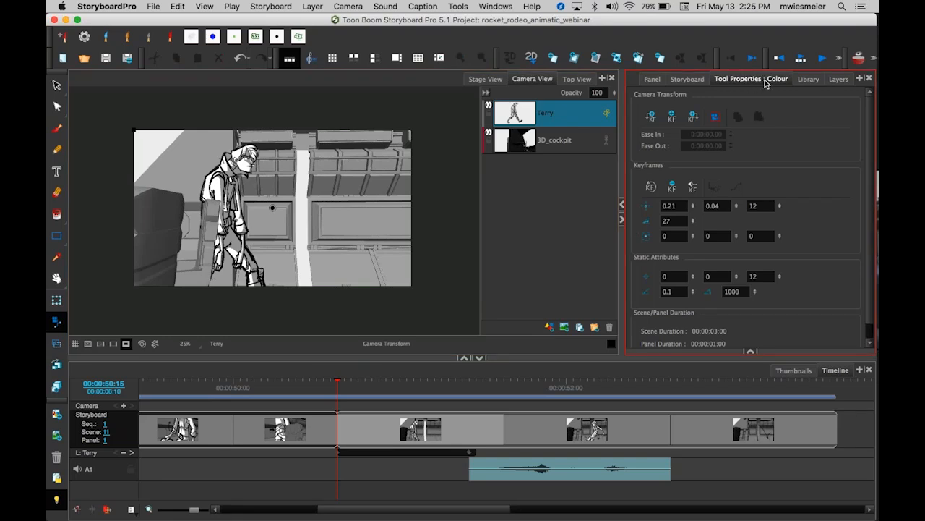
left_click(652, 117)
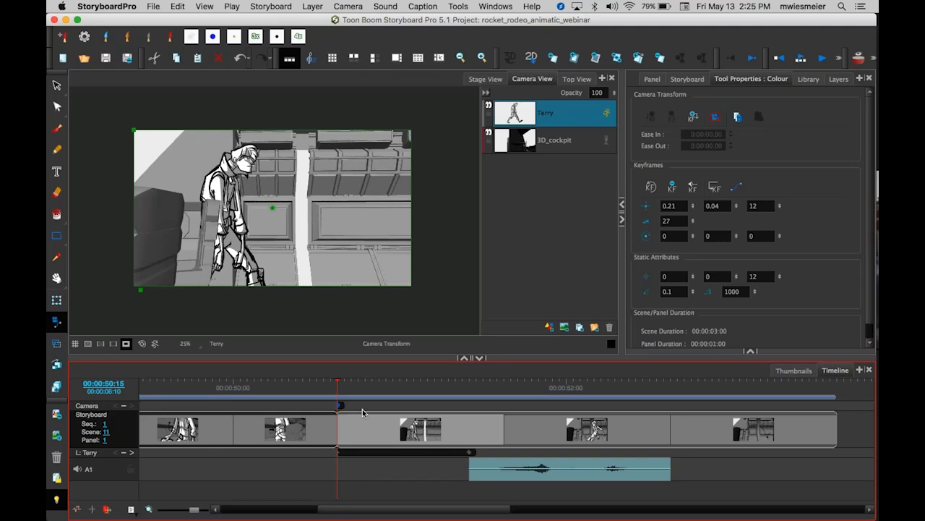
Add a second camera keyframe at the end of the current panel.
left_click(339, 453)
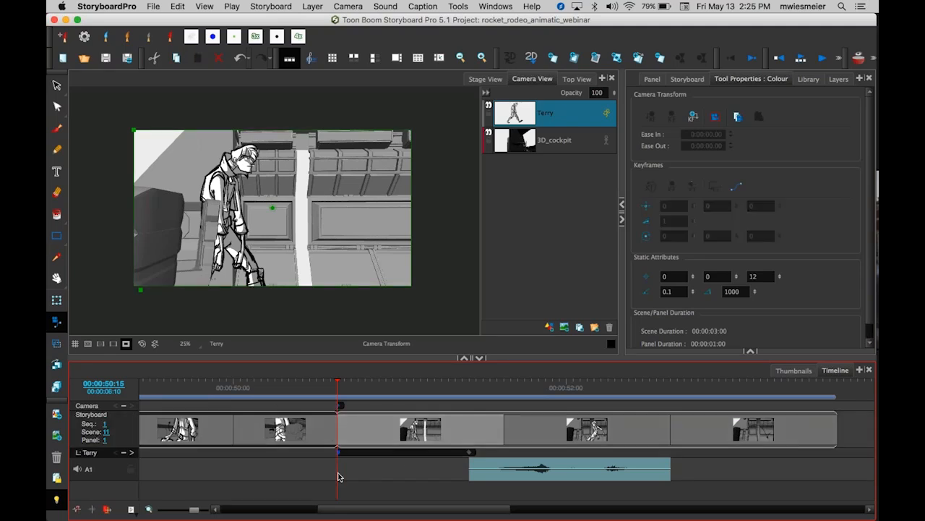
left_click(341, 407)
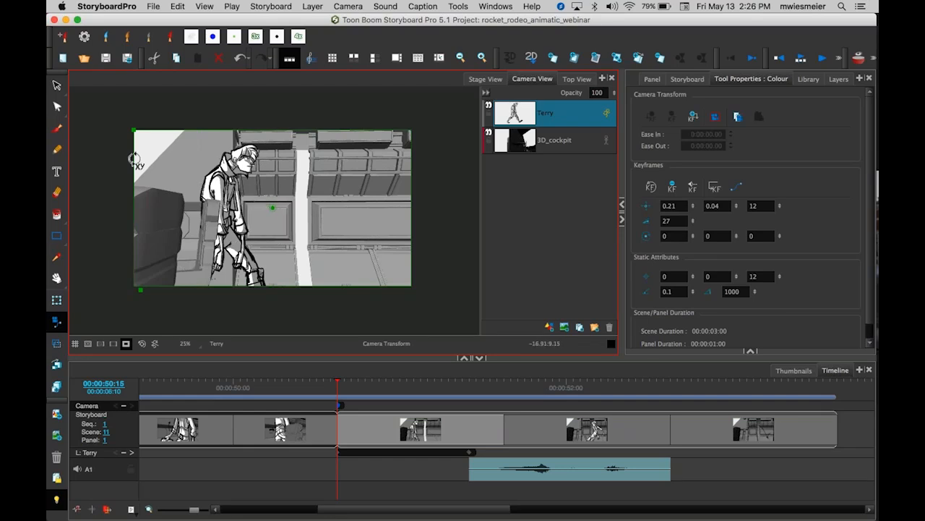
left_click(125, 344)
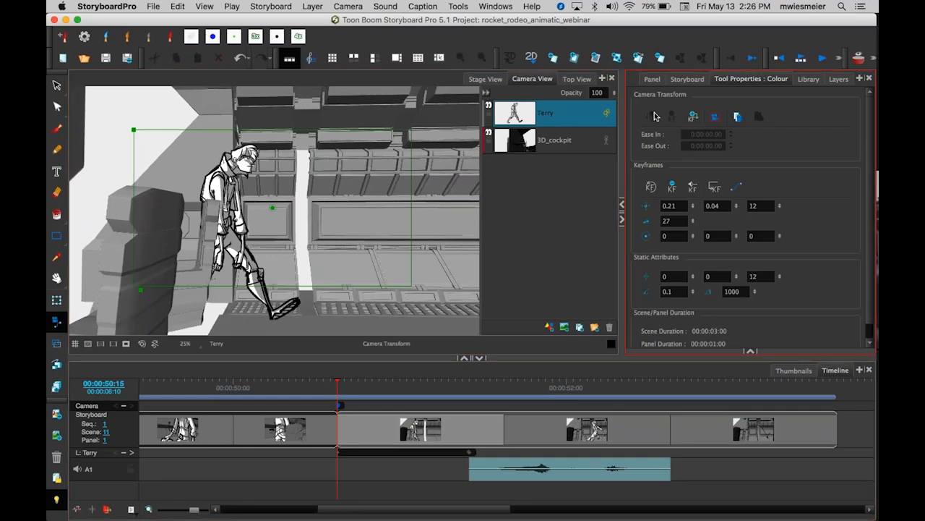
left_click(693, 117)
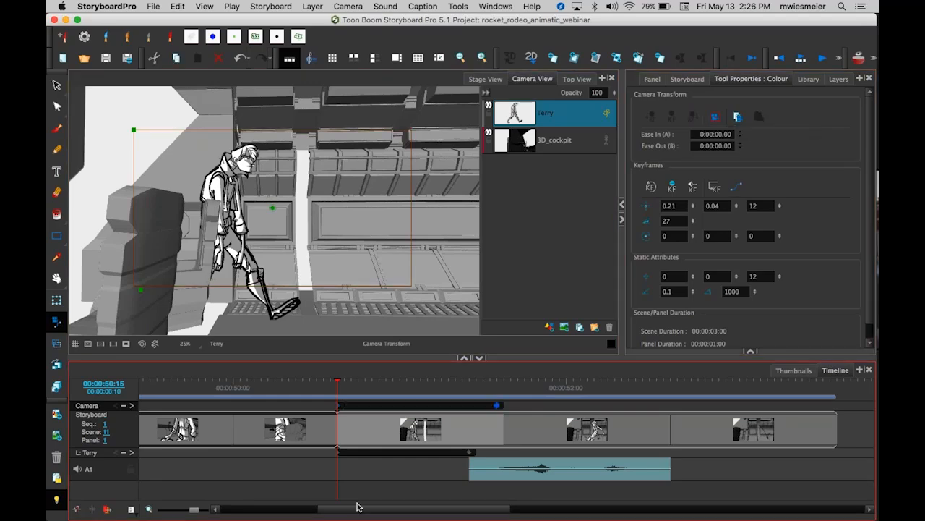
At the end keyframe, 00:00:51:14, move the camera right to X 3, Y 0.02.
left_click(497, 384)
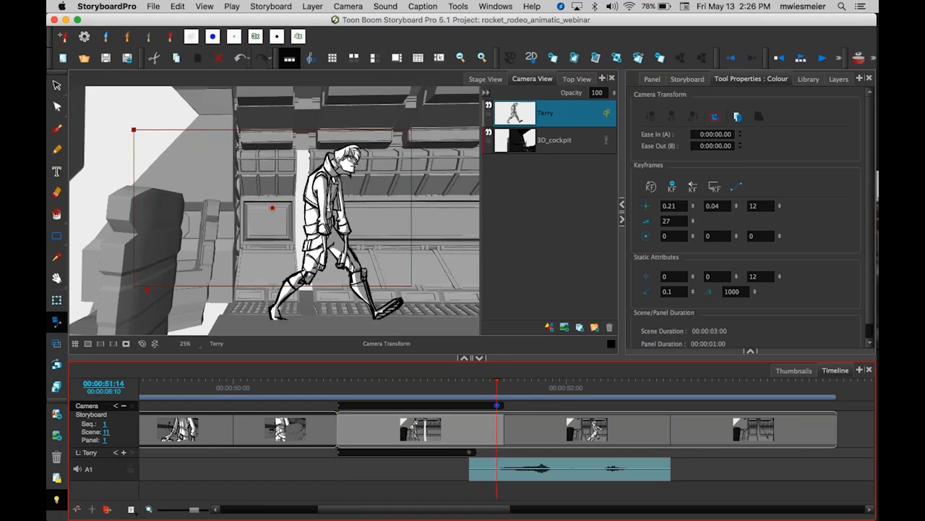
left_click_drag(497, 383, 497, 404)
left_click(497, 406)
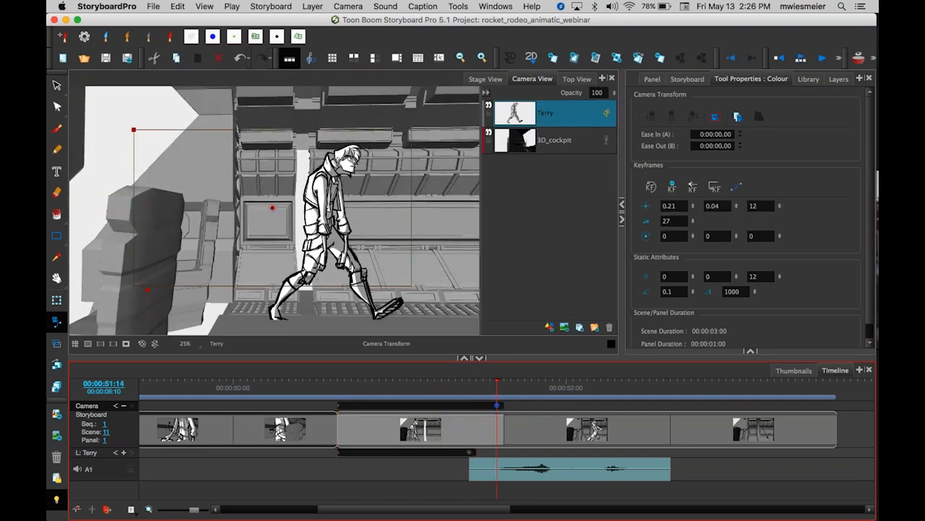
left_click(338, 406)
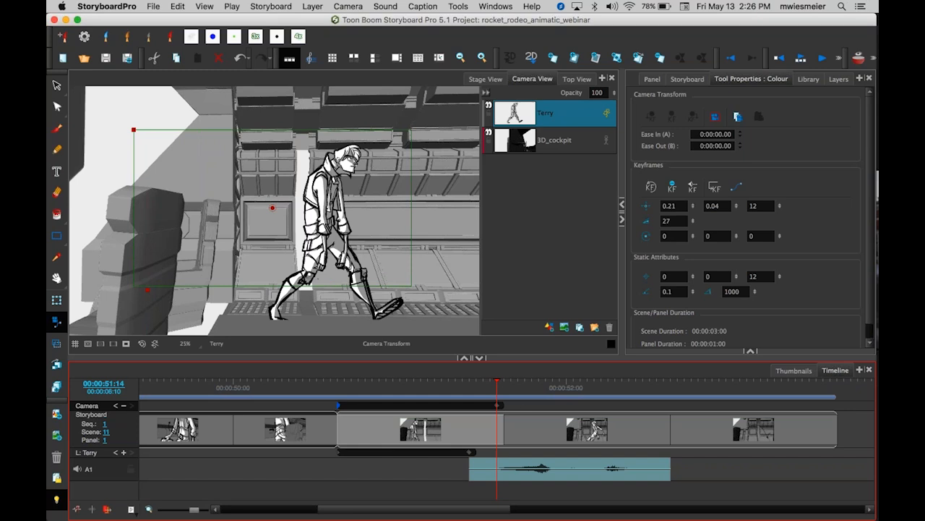
left_click(497, 405)
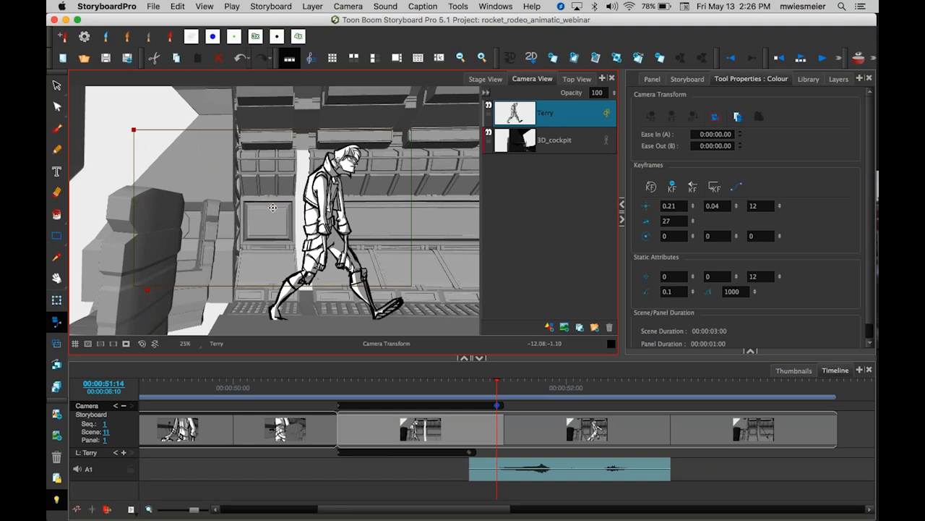
left_click_drag(274, 207, 277, 209)
key("Right")
key("Right")
key("Right")
key("Right")
key("Right")
key("Right")
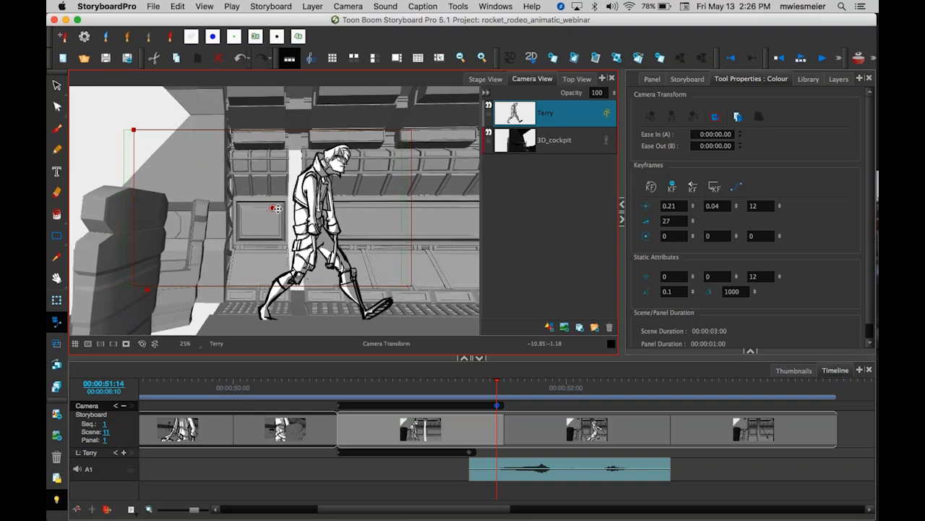
key("Right")
key("Right")
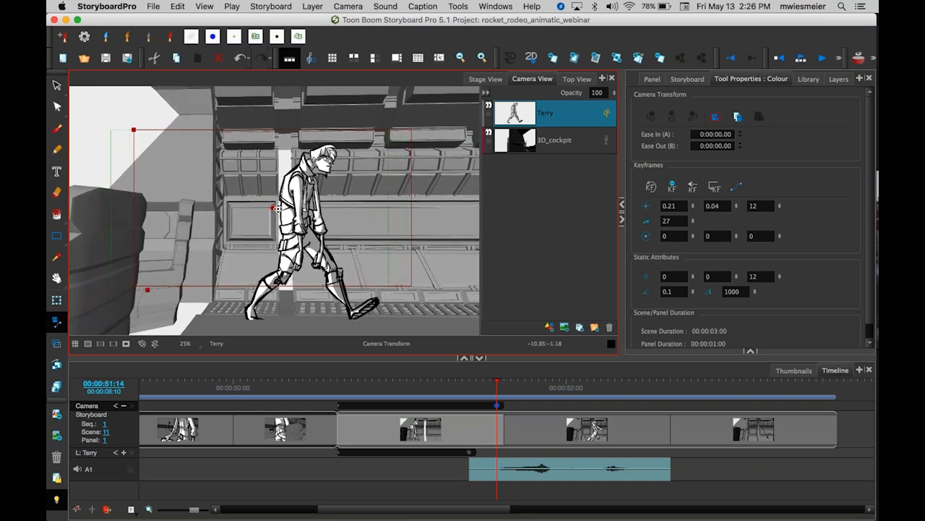
left_click_drag(491, 383, 498, 415)
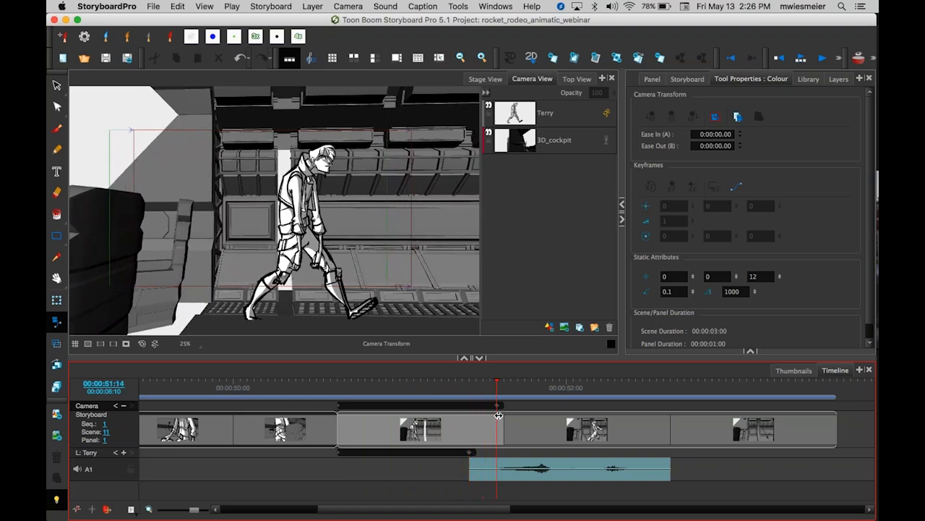
left_click(498, 405)
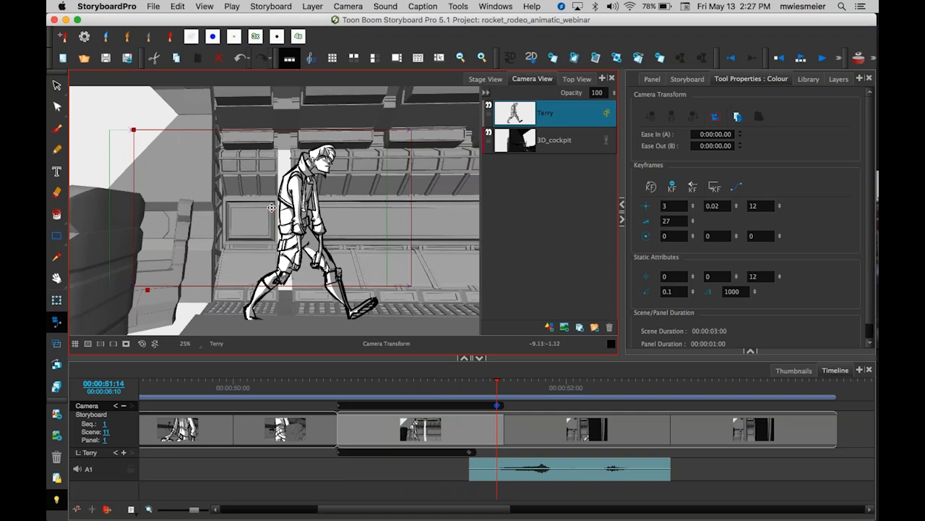
left_click_drag(271, 207, 265, 208)
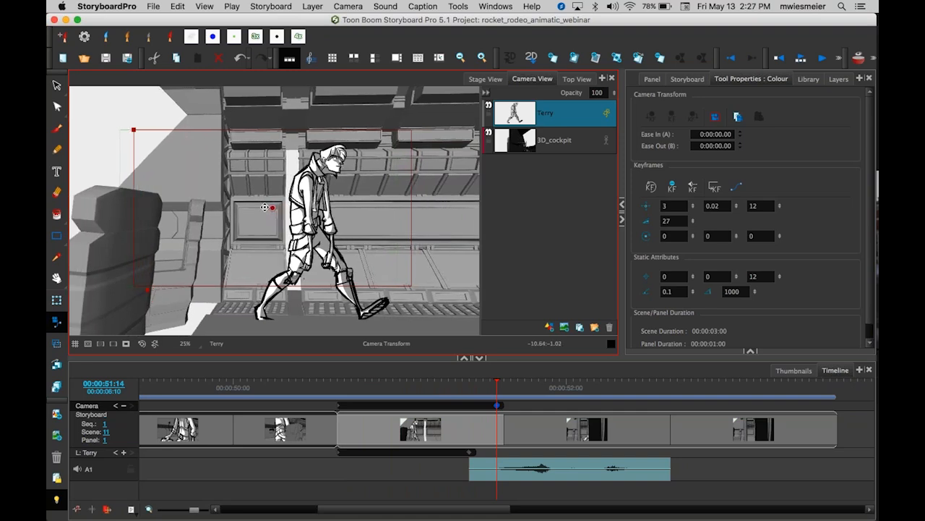
Select the camera's start keyframe and slide it slightly later in the panel.
left_click_drag(497, 381, 498, 412)
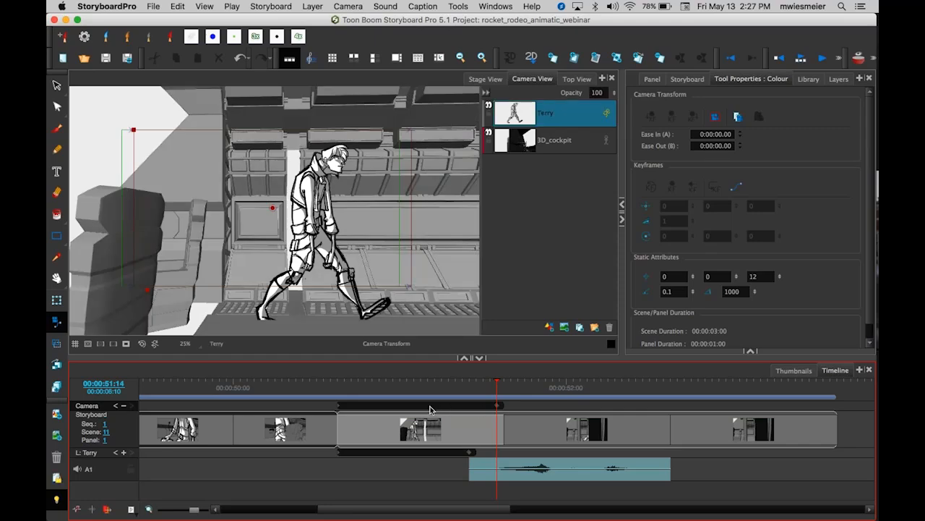
left_click(358, 408)
left_click(338, 405)
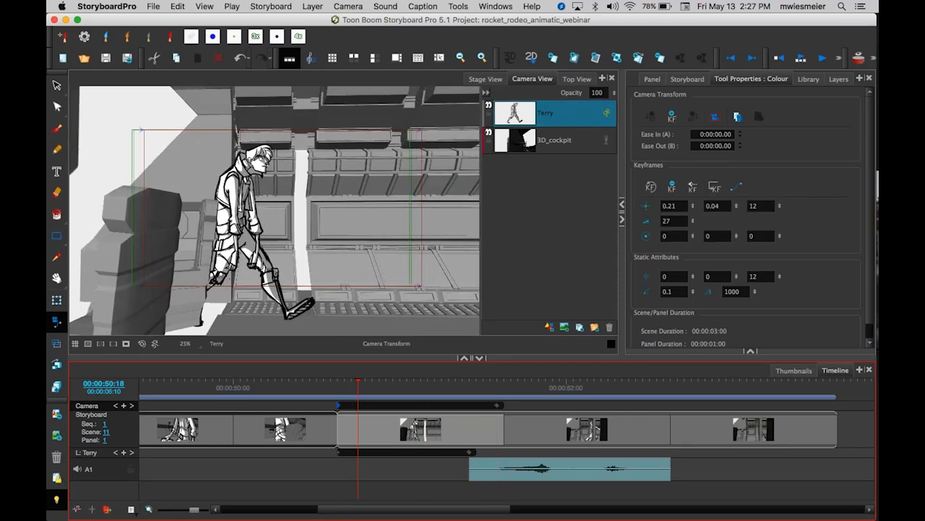
left_click(496, 409)
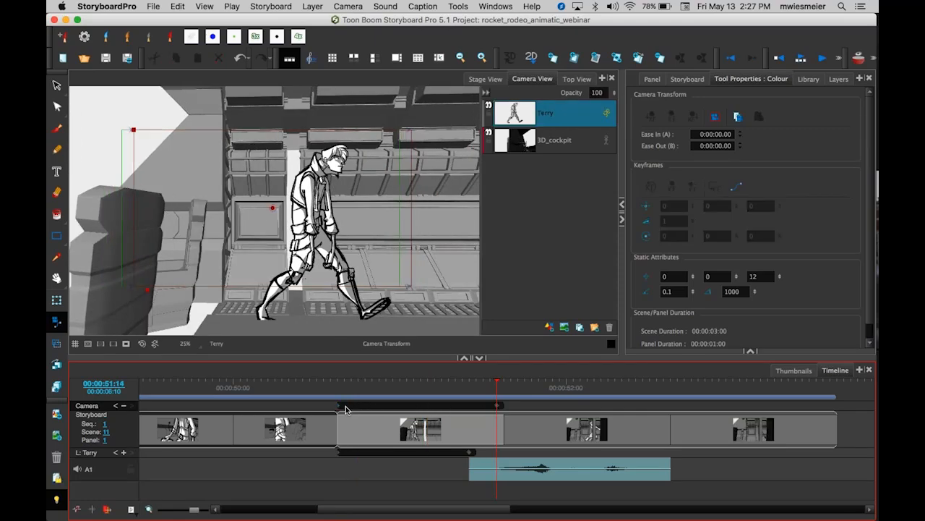
left_click(343, 407)
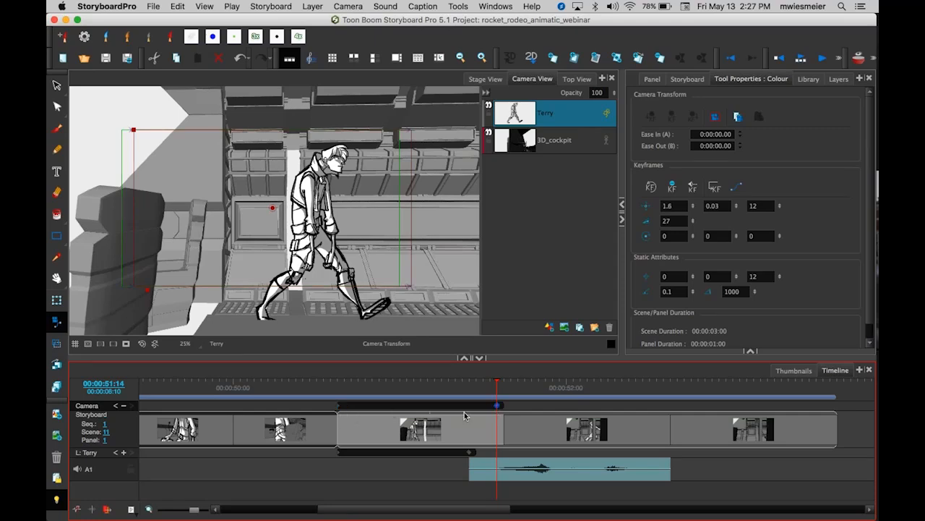
left_click(338, 405)
left_click_drag(337, 405, 366, 411)
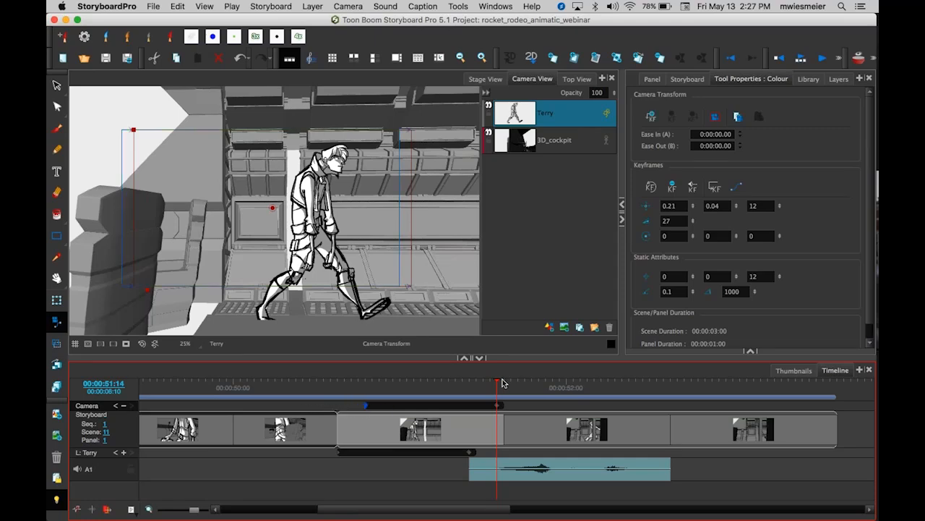
Scrub the playhead between the two camera keyframes and inspect each keyframe's values.
left_click_drag(499, 382, 359, 383)
left_click(126, 343)
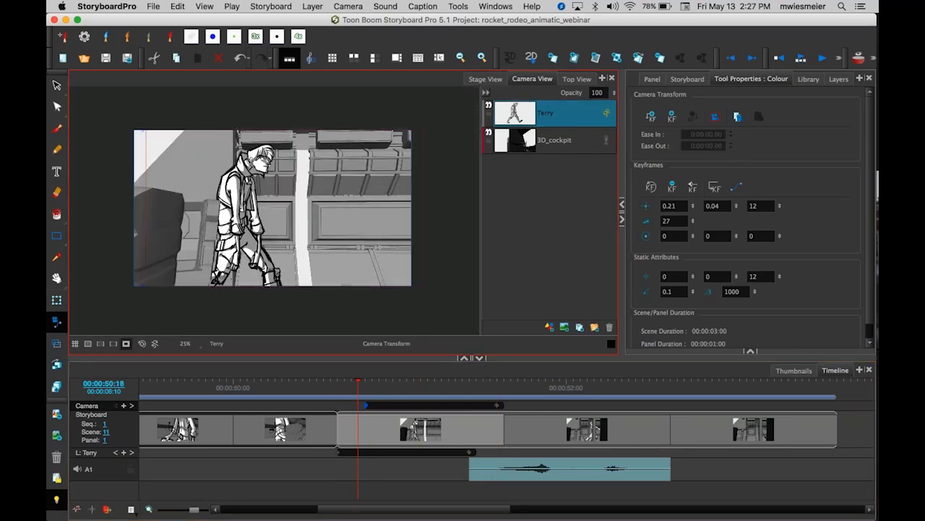
left_click_drag(352, 382, 355, 413)
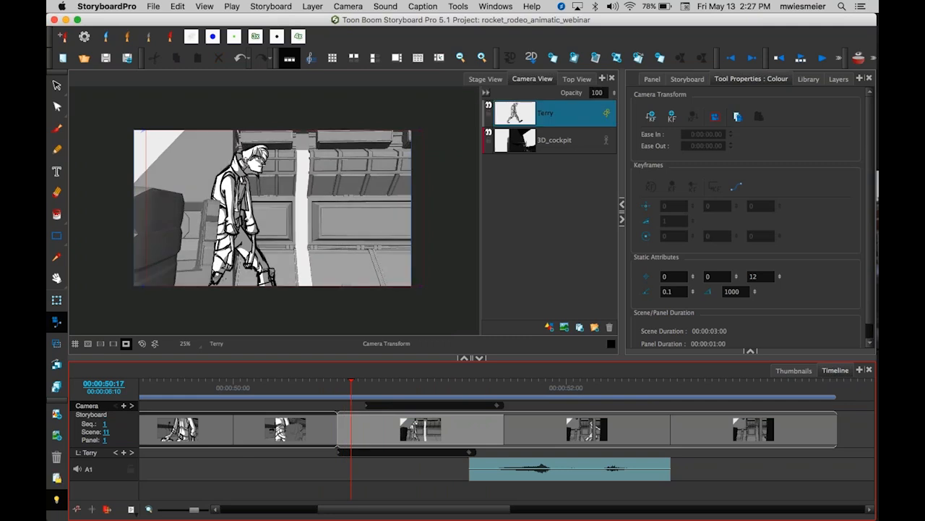
left_click(366, 405)
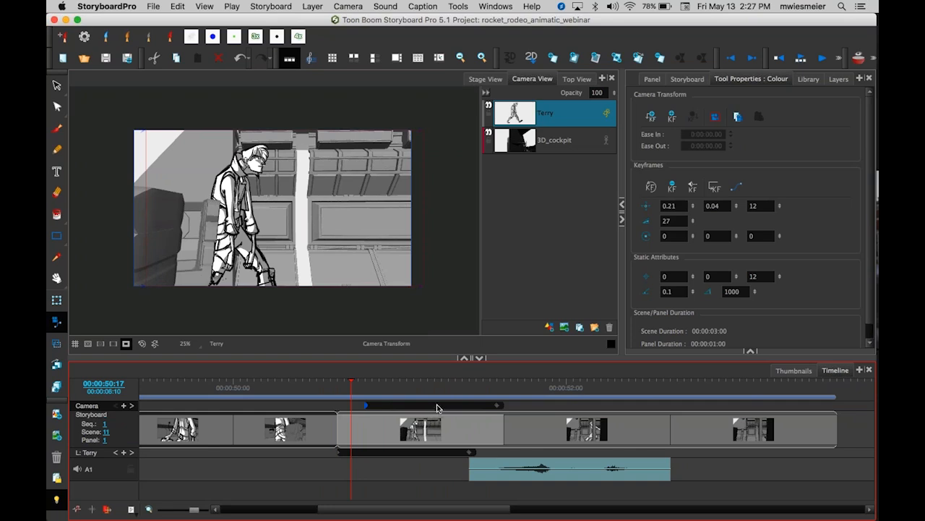
left_click(497, 407)
left_click(496, 407)
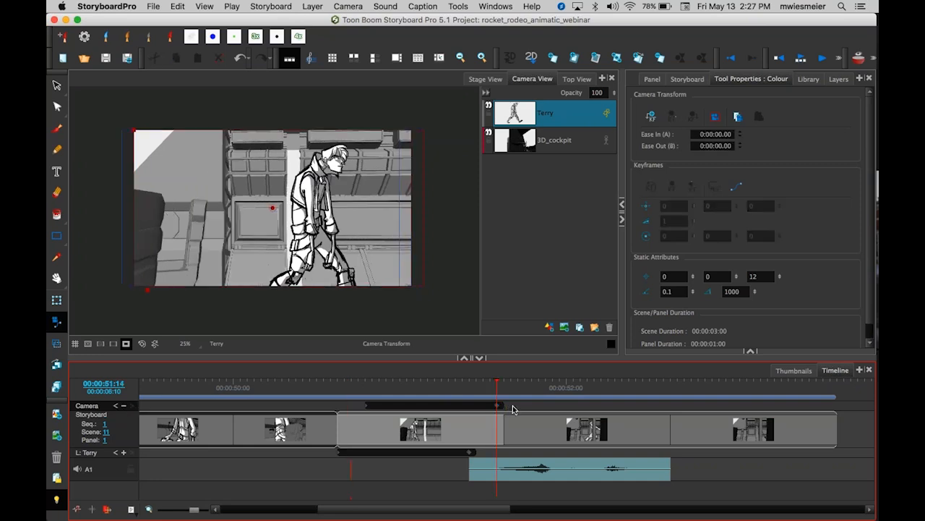
Slide the camera's end keyframe slightly later and scrub into the following panel.
mouse_move(497, 405)
left_mouse_down()
mouse_move(515, 407)
mouse_move(510, 385)
mouse_move(541, 392)
mouse_move(525, 394)
left_mouse_up()
left_click(211, 326)
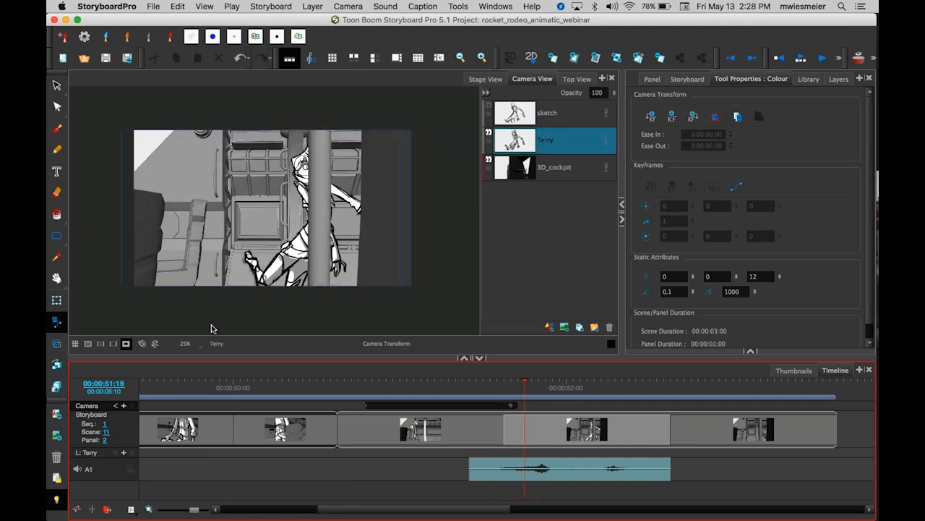
left_click(126, 344)
mouse_move(525, 382)
left_mouse_down()
mouse_move(491, 381)
mouse_move(538, 389)
left_mouse_up()
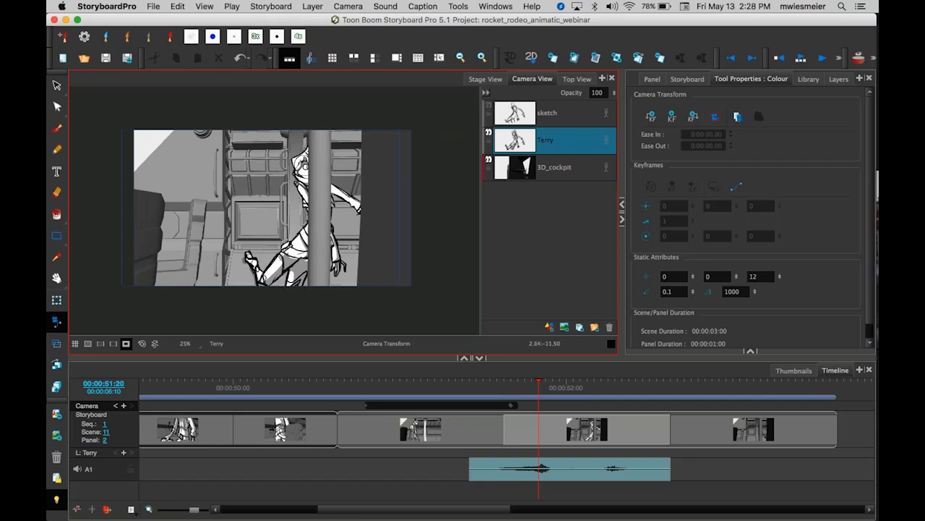
Nudge the camera's end keyframe one frame earlier, then add a keyframe at 00:00:51:17 with the camera moved to X 0.64, Y 0.02.
left_click_drag(509, 409, 504, 410)
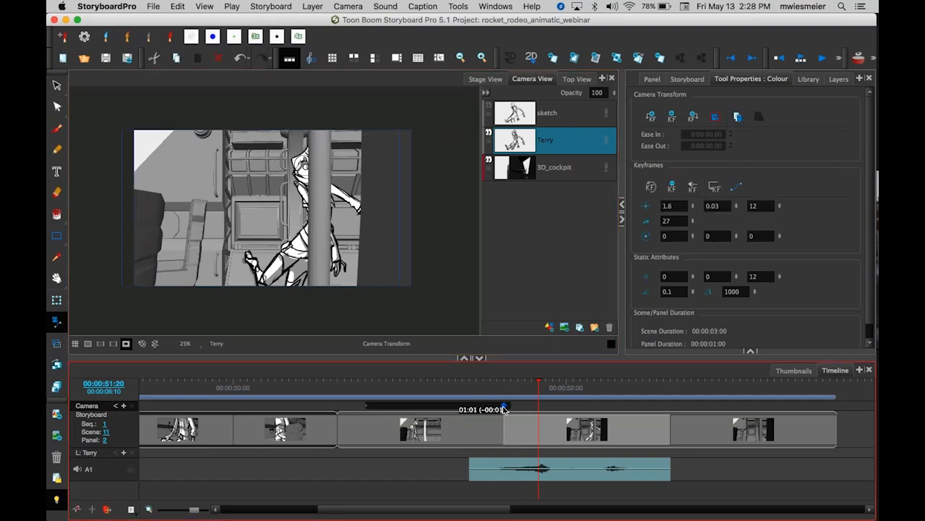
left_click_drag(537, 382, 518, 384)
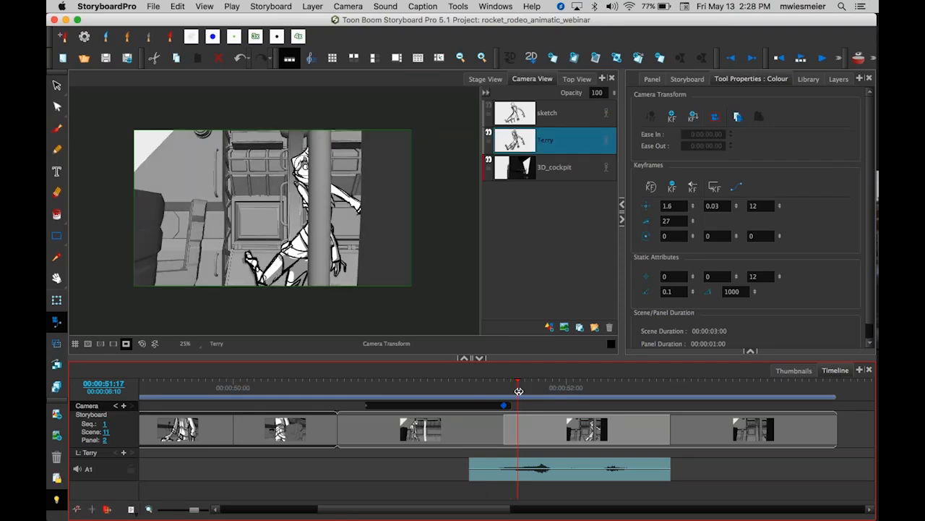
left_click(672, 118)
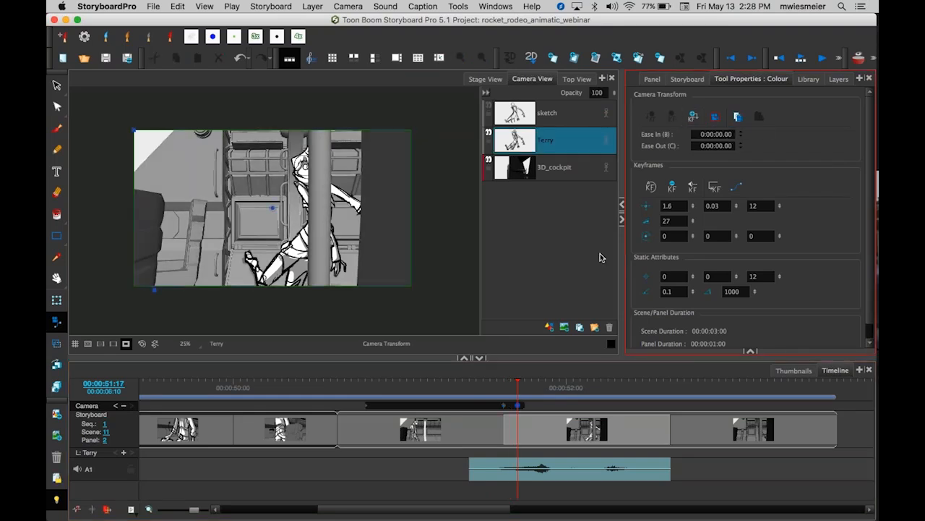
left_click(279, 229)
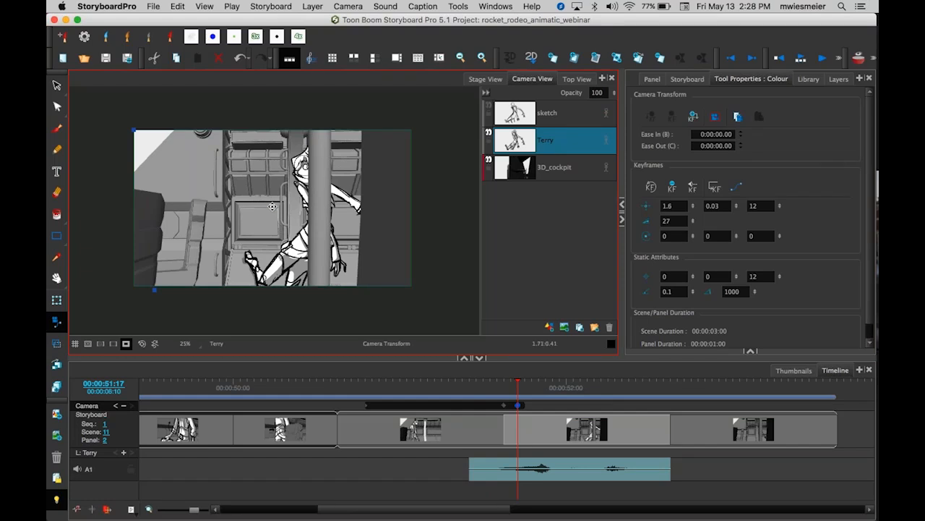
left_click_drag(269, 207, 267, 208)
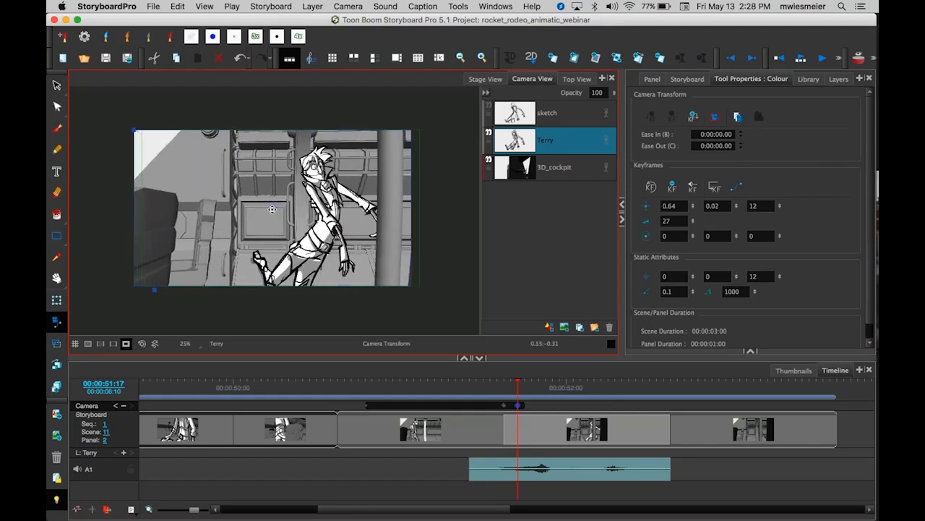
At 00:00:51:19, add another camera keyframe shifting the camera slightly right, and scrub into the next panel.
left_click(511, 386)
left_click_drag(519, 384, 533, 384)
left_click(255, 215)
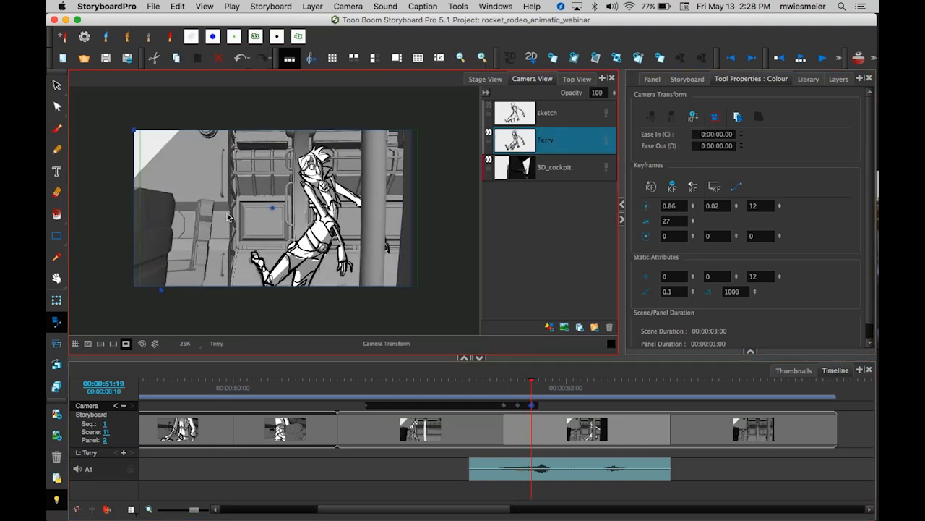
left_click_drag(274, 207, 281, 207)
left_click(536, 384)
left_click_drag(534, 383, 551, 411)
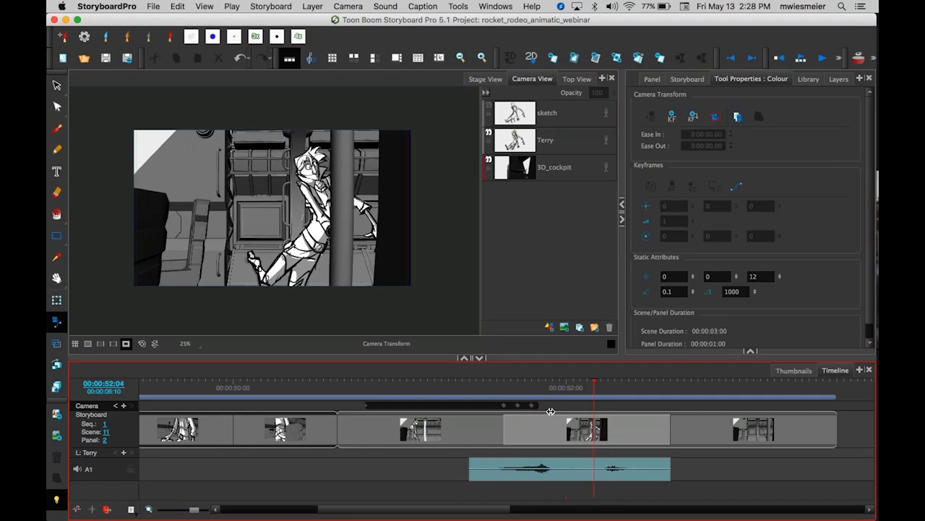
Add a camera keyframe at 00:00:51:21 with the camera moved to X 0.77, Y -0.01, and scrub into the next panel.
left_click(532, 405)
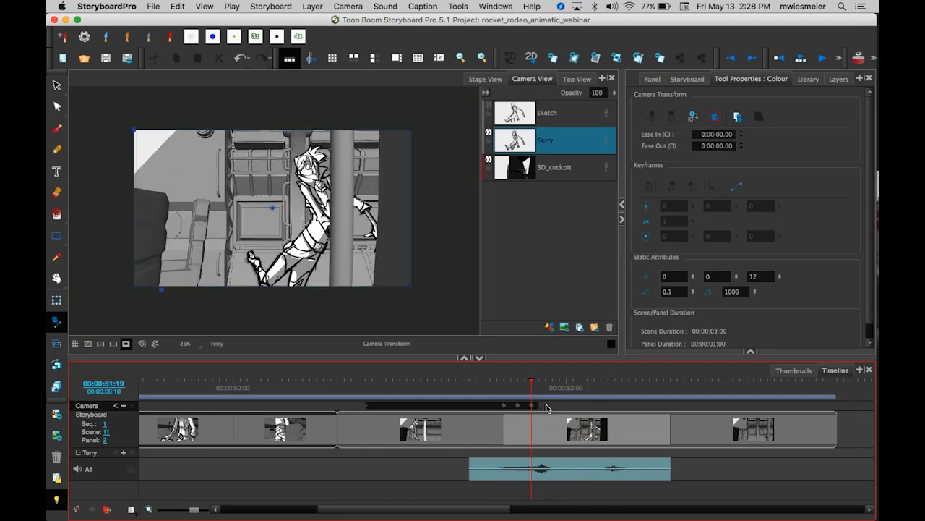
left_click_drag(533, 383, 548, 386)
left_click(673, 118)
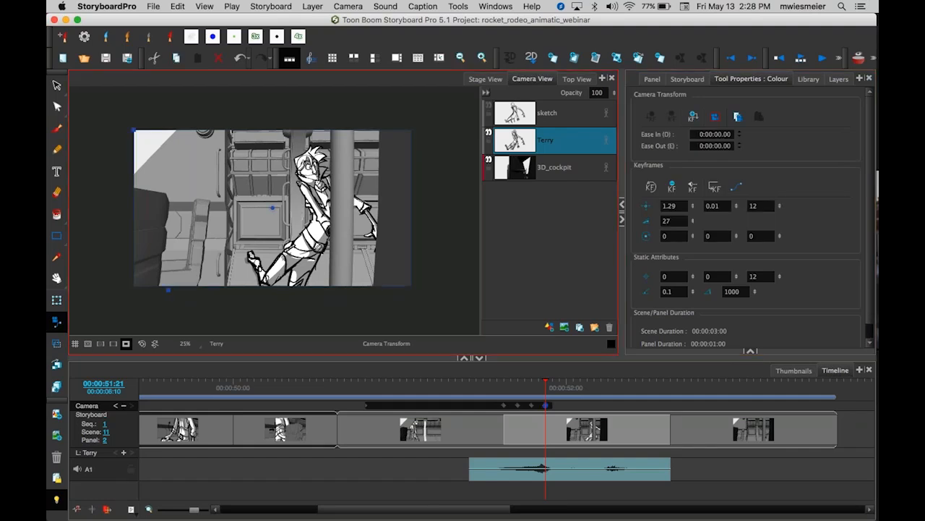
left_click_drag(274, 207, 268, 206)
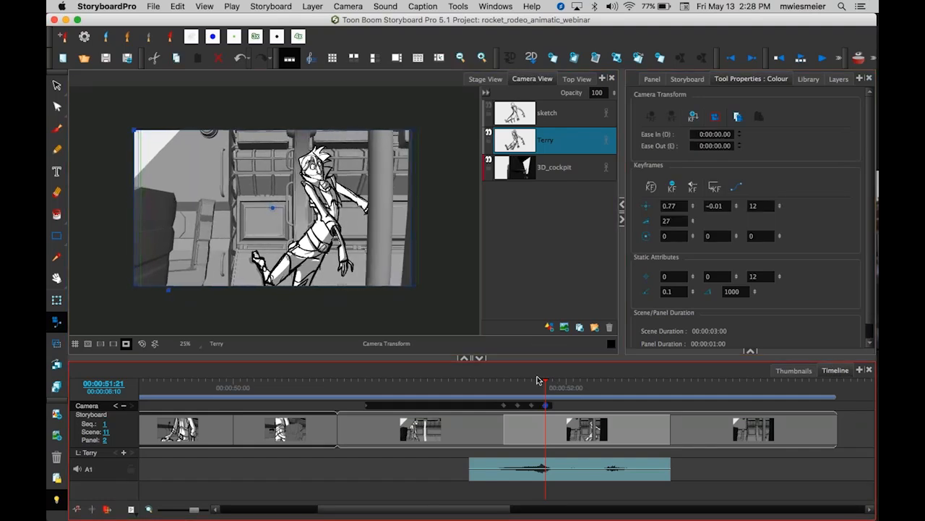
mouse_move(537, 380)
left_mouse_down()
mouse_move(479, 382)
mouse_move(525, 385)
left_mouse_up()
left_click_drag(549, 389, 733, 418)
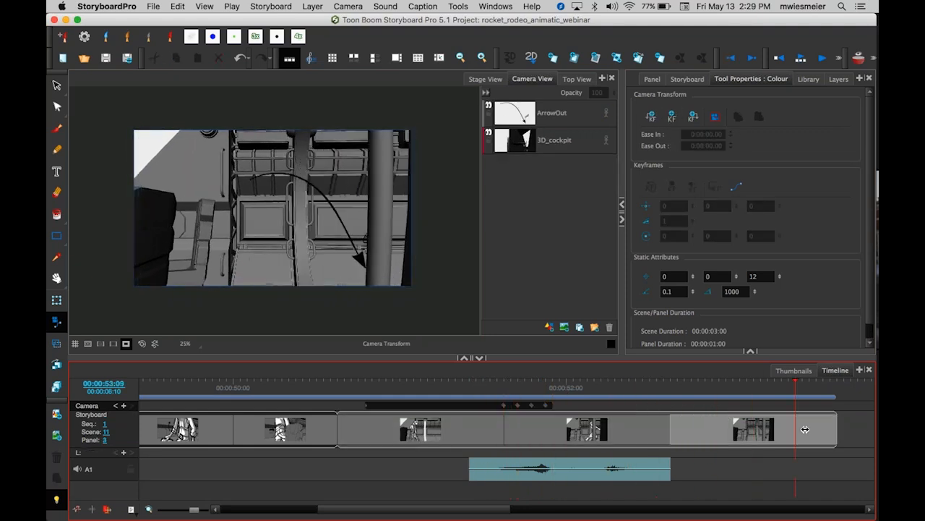
Select scene 11's second panel and trim its end to about 00:00:00:19.
left_click(657, 433)
left_click(650, 433)
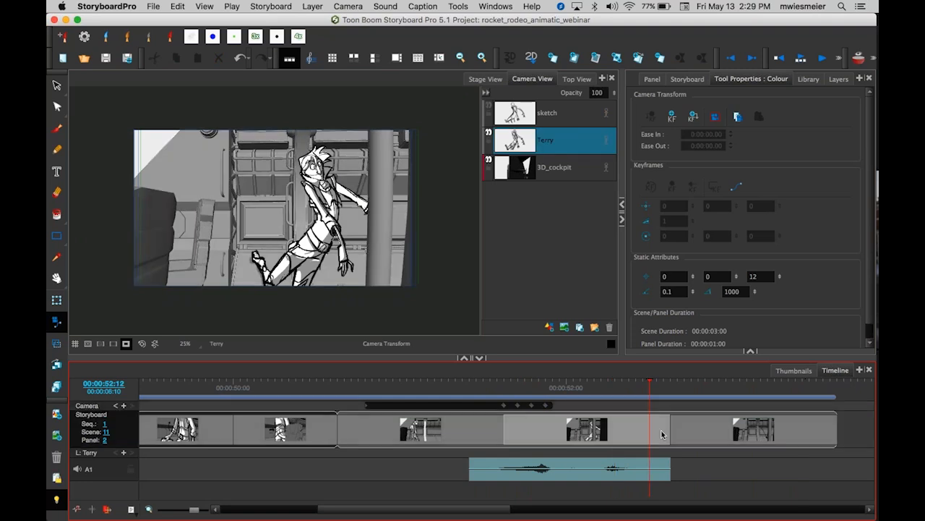
left_click_drag(671, 429, 635, 429)
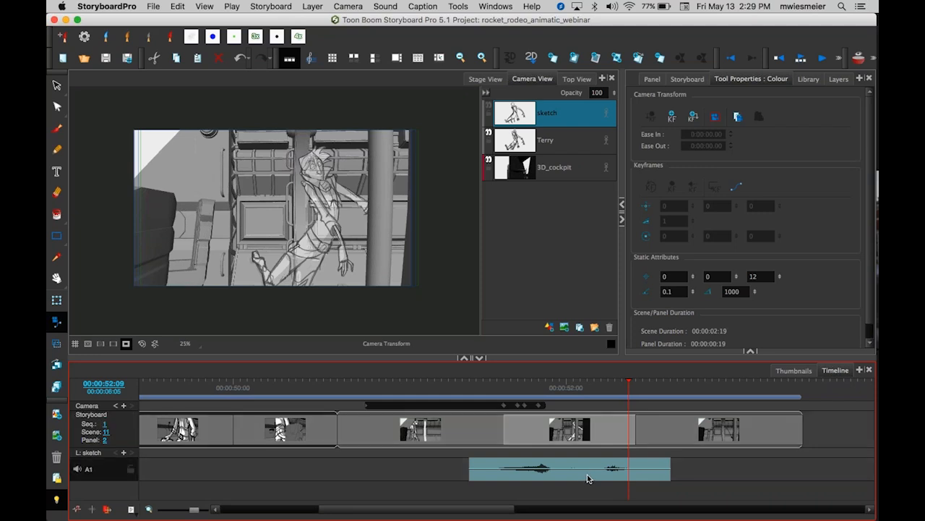
Slide the sound clip slightly earlier and play back the animatic to review the timing.
left_click_drag(586, 477, 582, 477)
left_click_drag(622, 383, 433, 371)
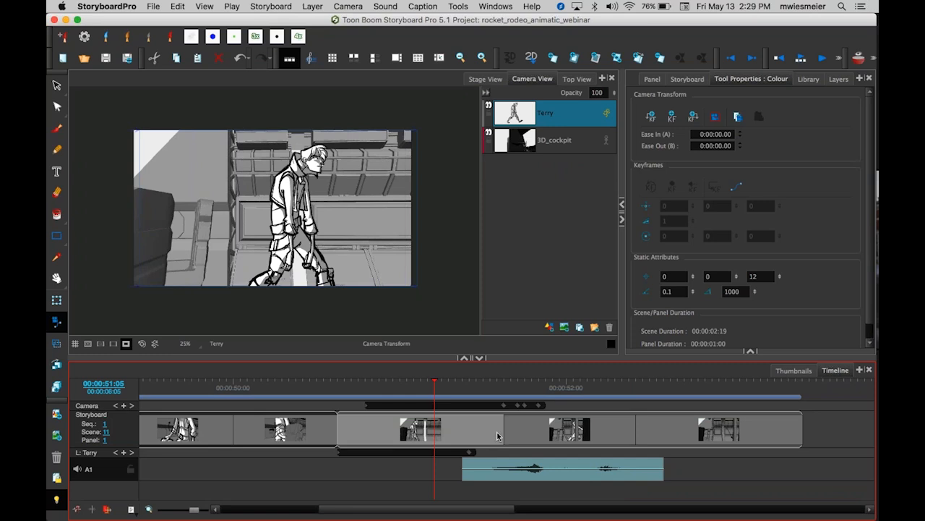
key("space")
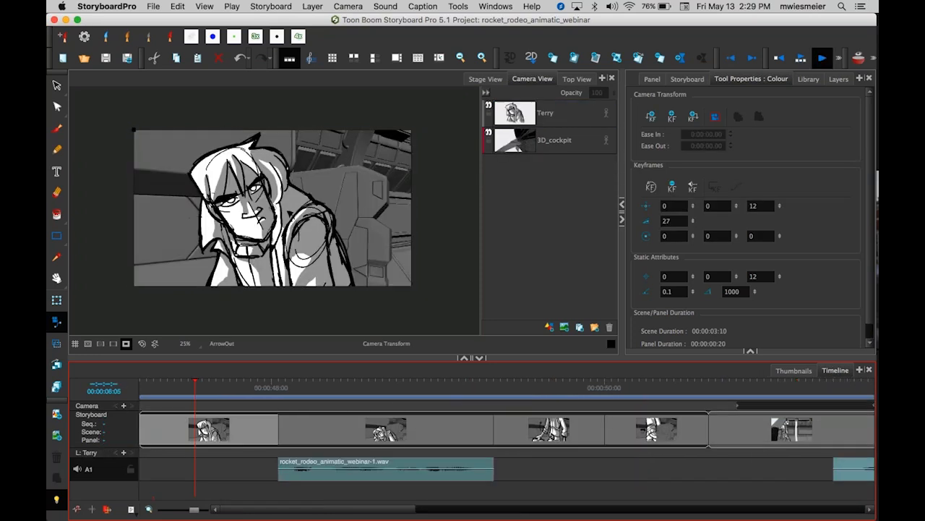
key("space")
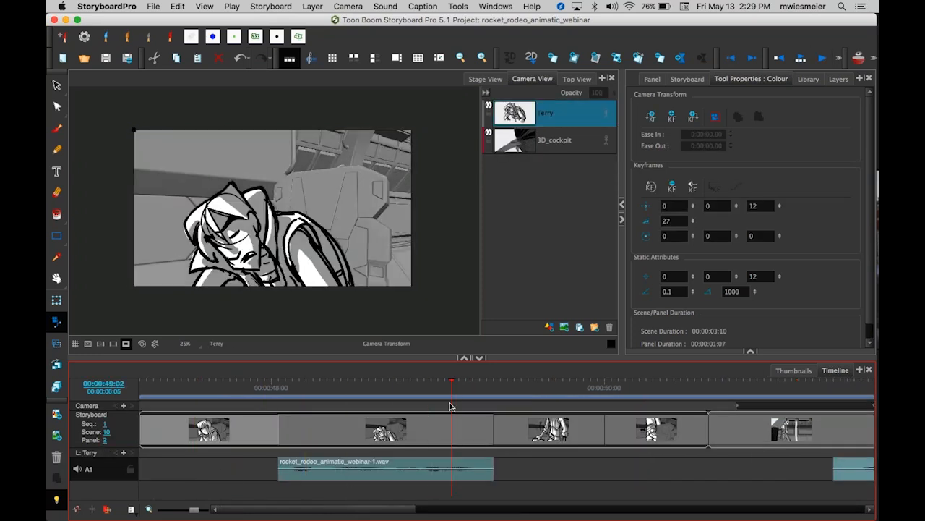
left_click_drag(452, 383, 403, 399)
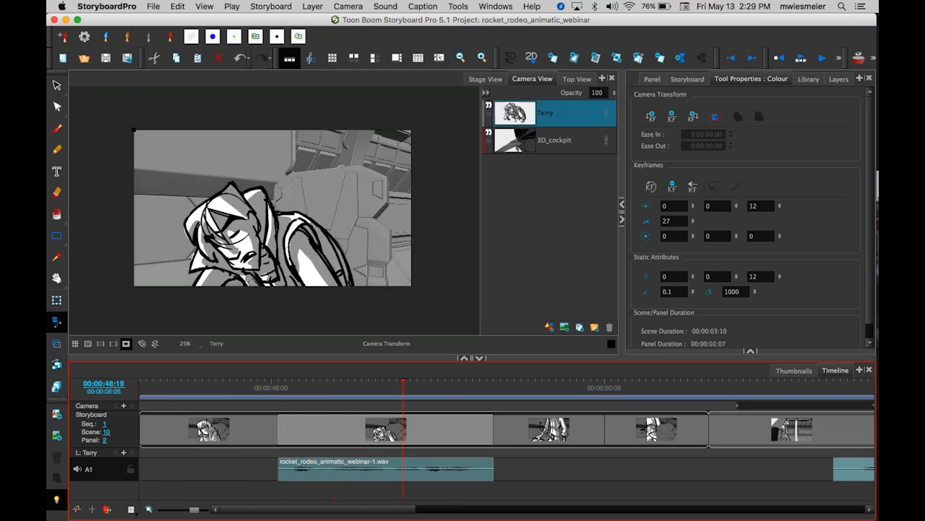
Zoom the timeline out, adjust the end of scene 10's third panel, and shorten scene 11's second panel to about 16 frames.
key("1")
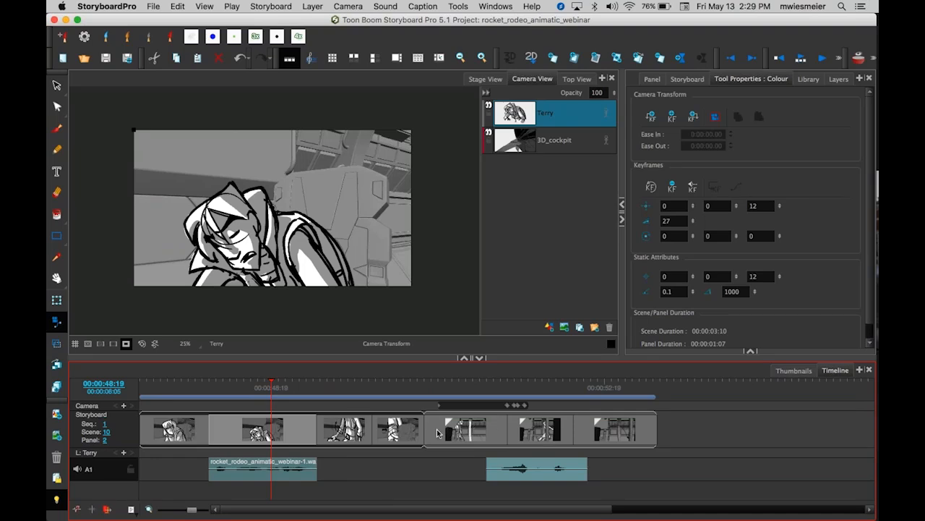
left_click_drag(374, 428, 377, 428)
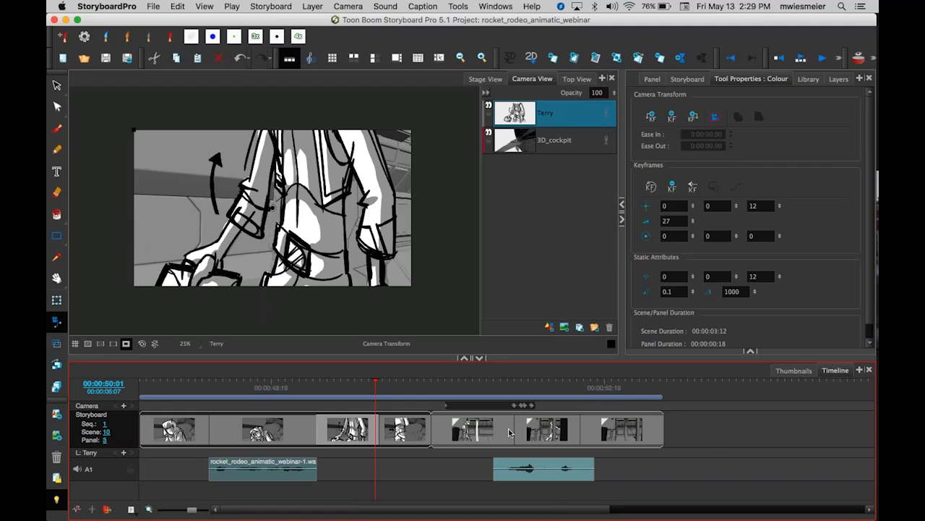
left_click_drag(579, 428, 569, 428)
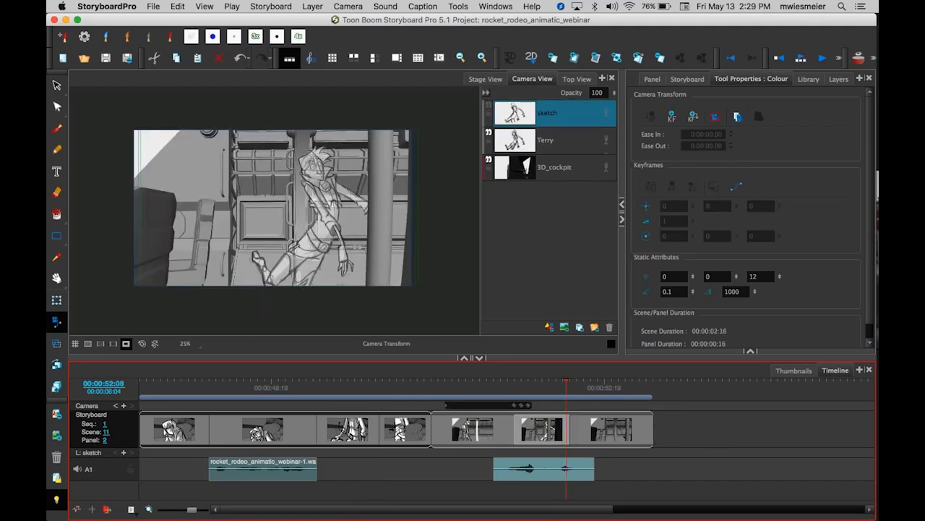
Lengthen scene 11's final panel and play back the camera move from the second panel.
left_click_drag(650, 423, 679, 425)
left_click_drag(678, 382, 514, 383)
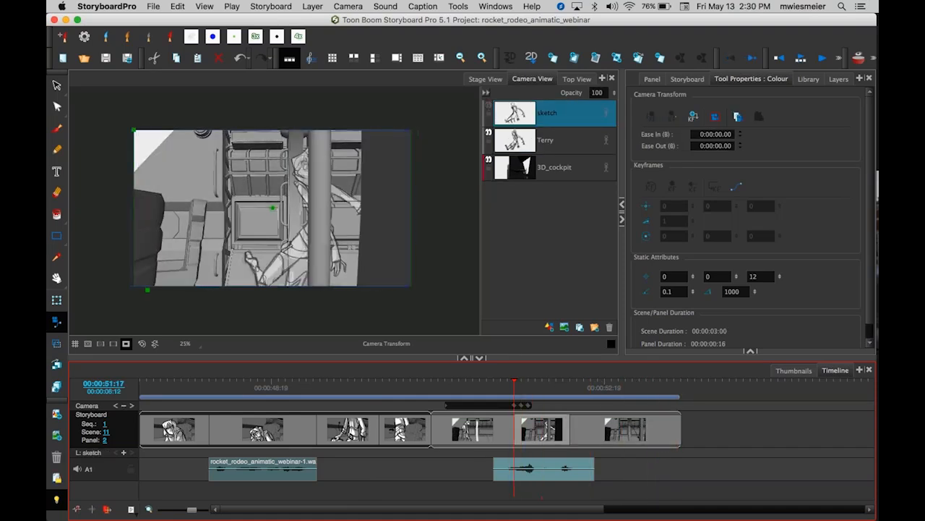
key("Return")
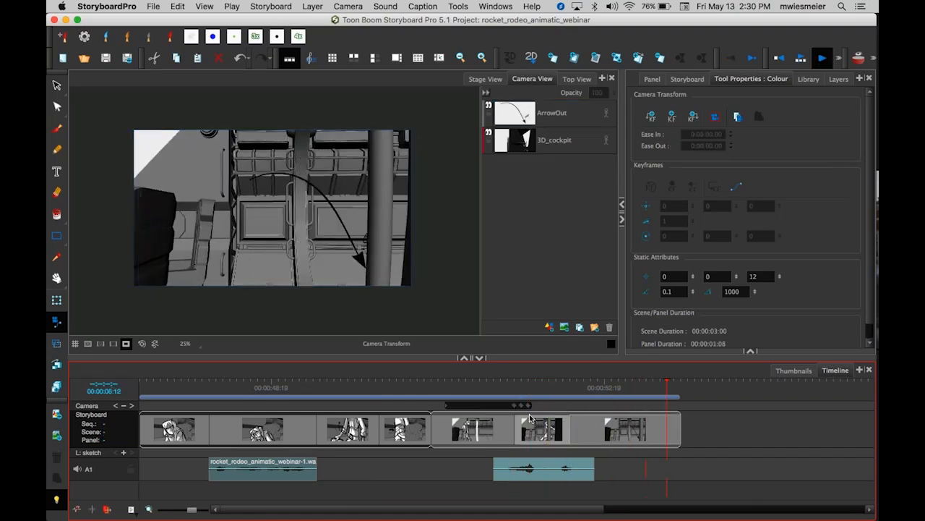
Select the ArrowOut panel and trim its end back to about 00:00:01:03.
left_click(665, 428)
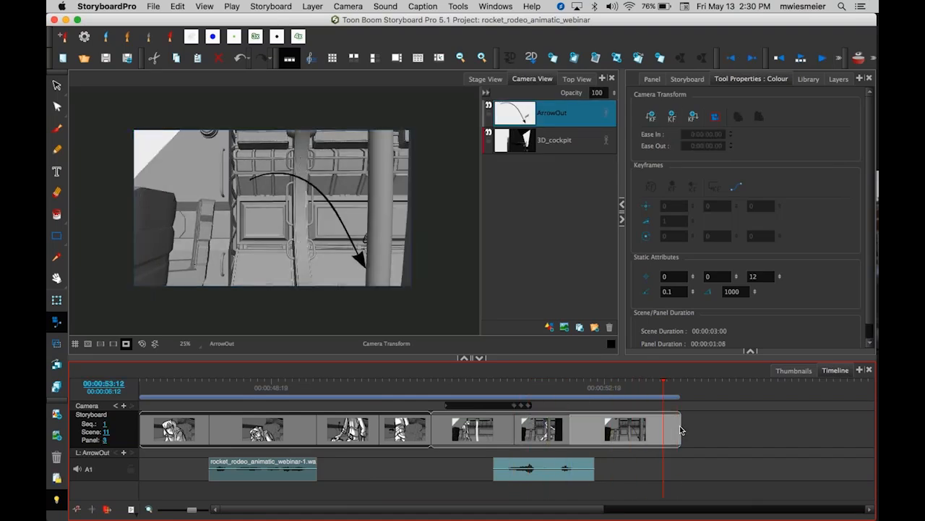
left_click_drag(680, 431, 662, 430)
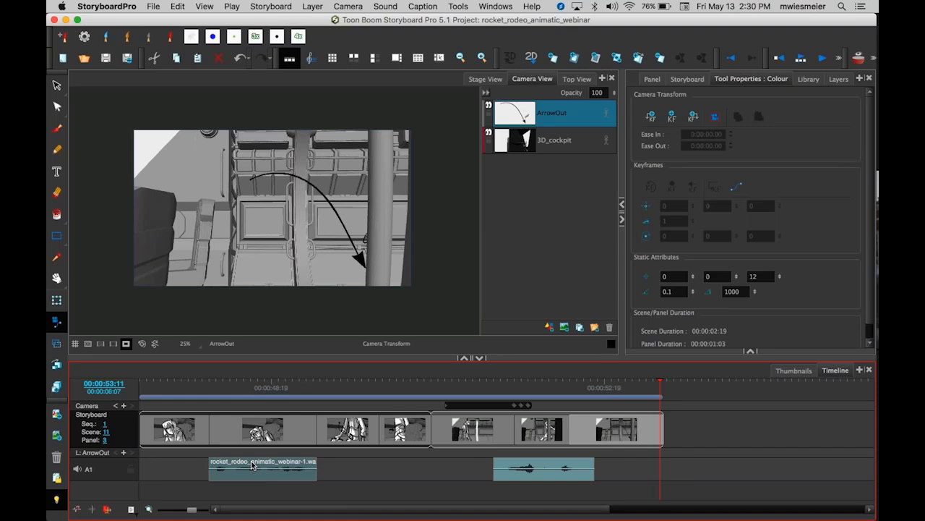
Open the Export to Movie dialog.
left_click(154, 7)
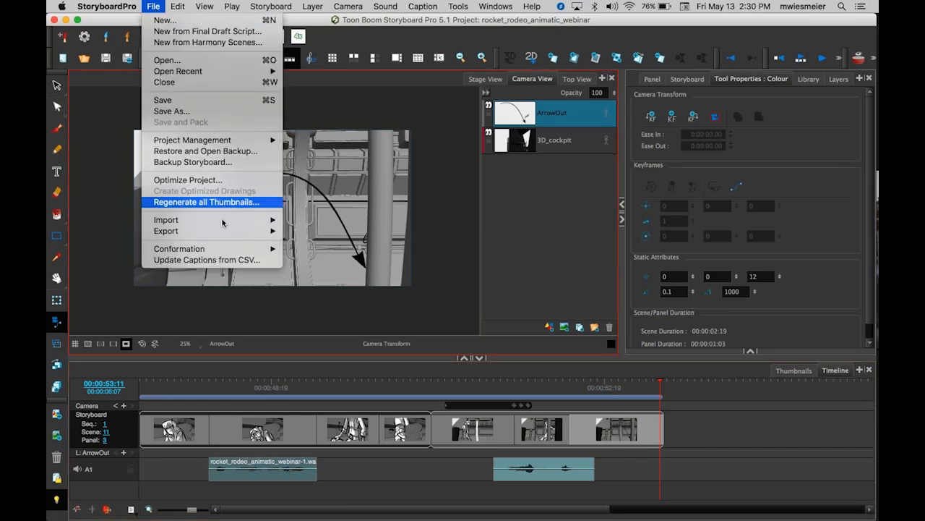
mouse_move(231, 230)
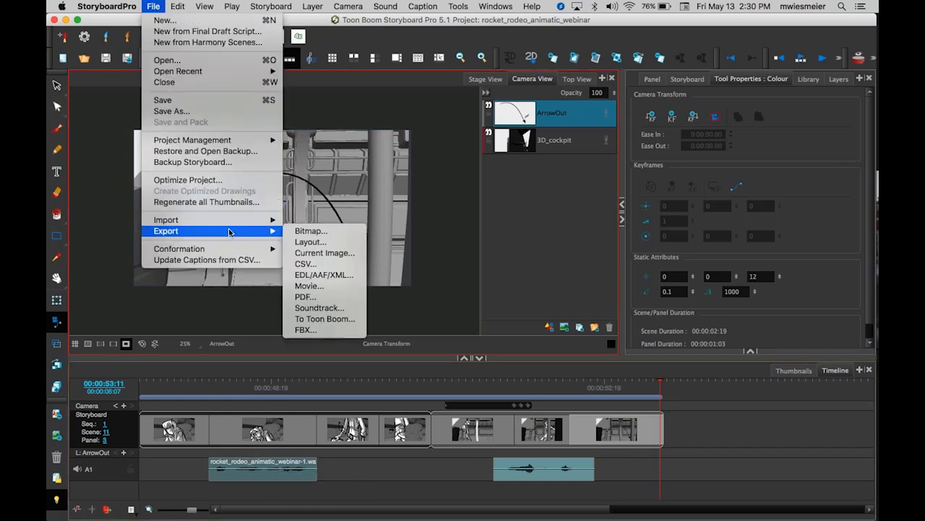
left_click(349, 291)
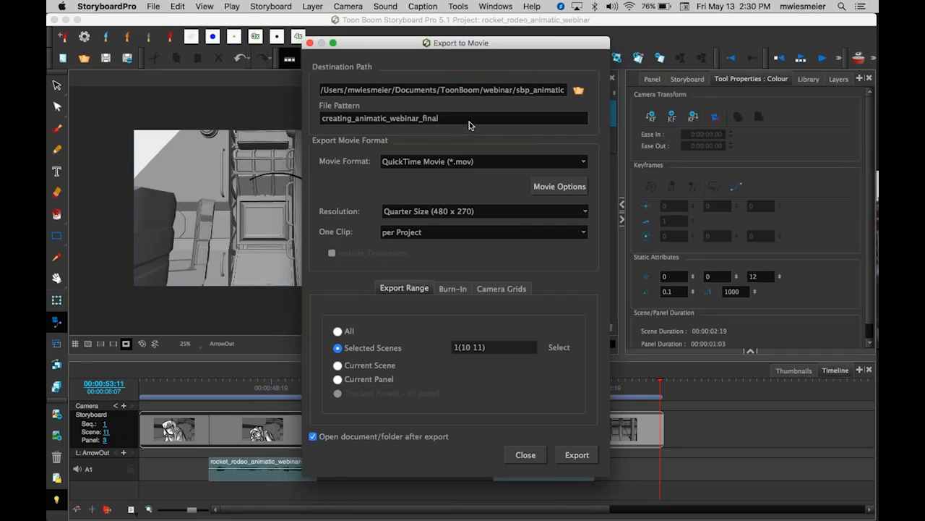
Set the file pattern to creating_animatic_webinar2.
left_click_drag(454, 120, 321, 118)
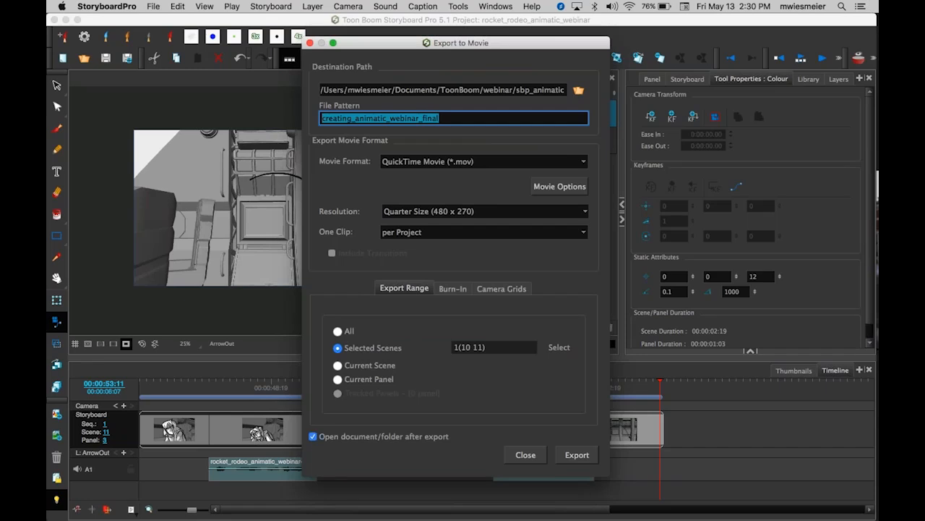
key("Right")
key("BackSpace")
key("BackSpace")
key("BackSpace")
key("BackSpace")
key("BackSpace")
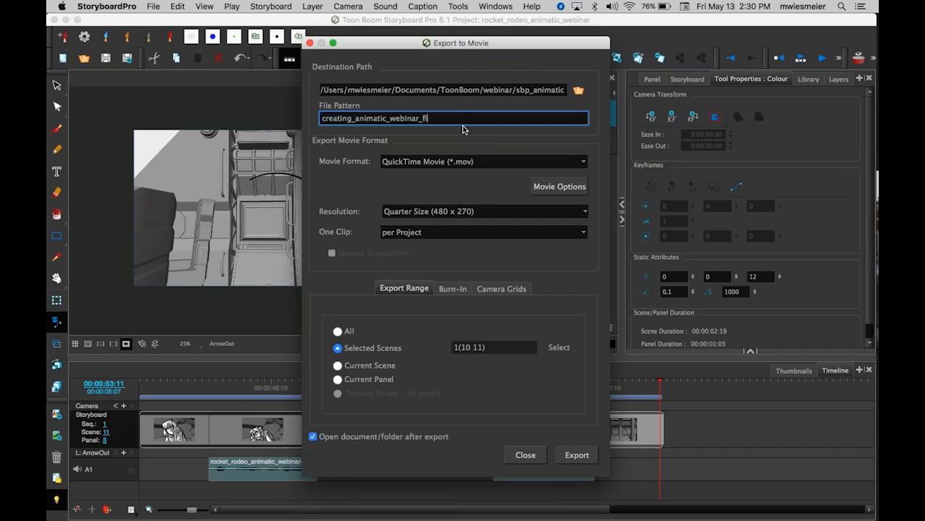
type("2")
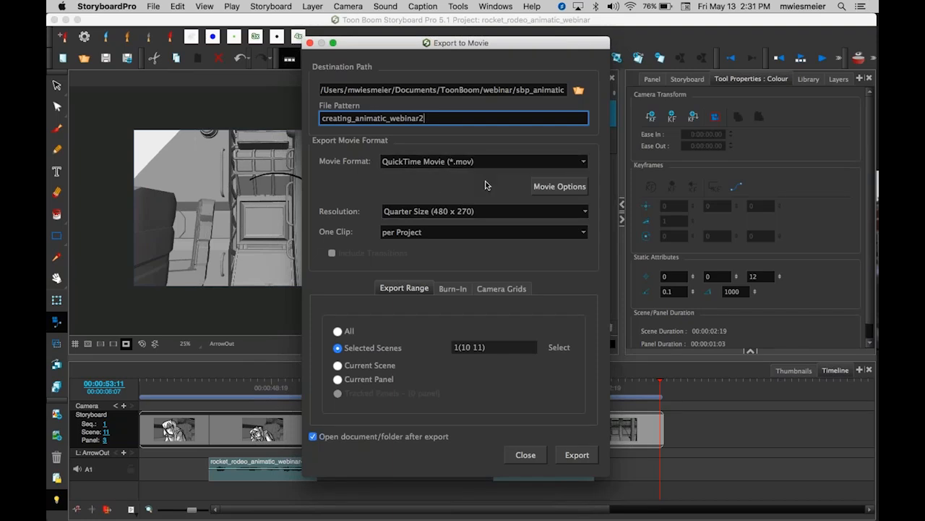
Set the export resolution to Full Size (1920 x 1080).
left_click(585, 214)
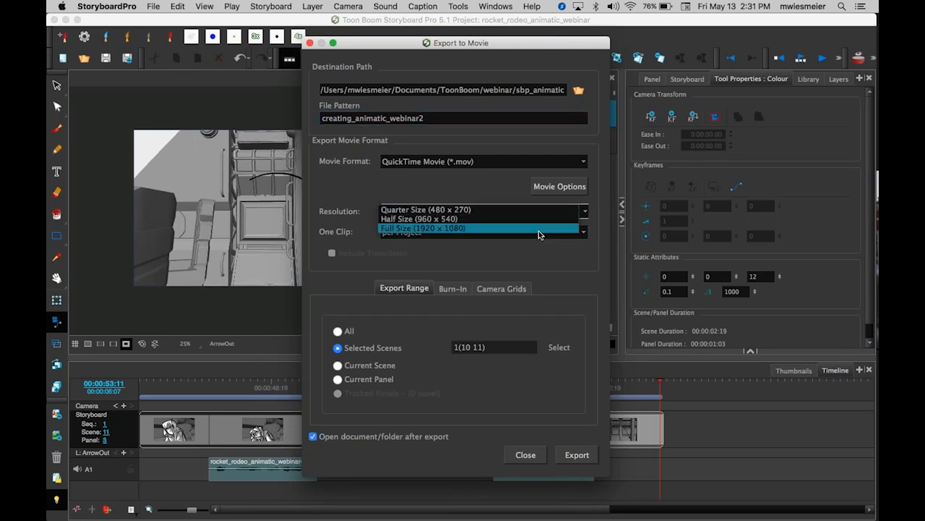
left_click(538, 231)
left_click(585, 211)
Set the export range to All, then review the Burn-In and Camera Grids options.
left_click(413, 289)
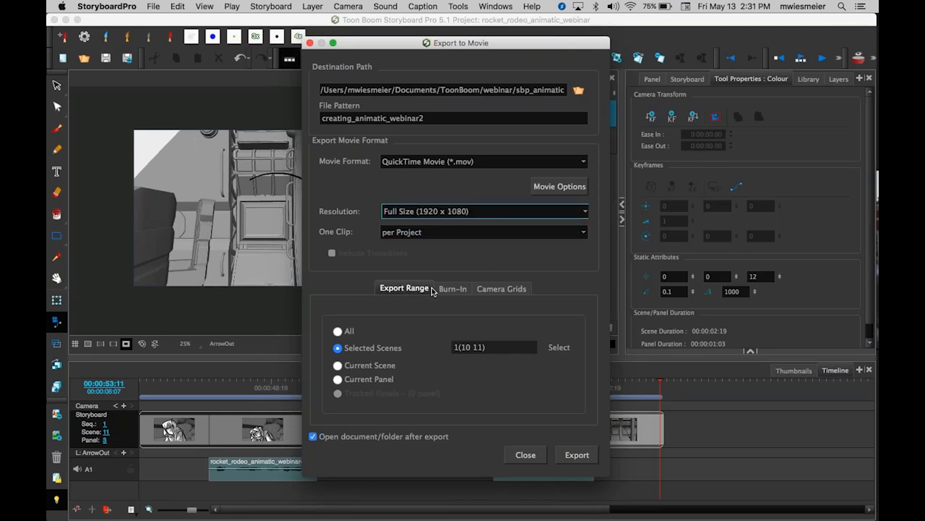
left_click(337, 329)
left_click(451, 288)
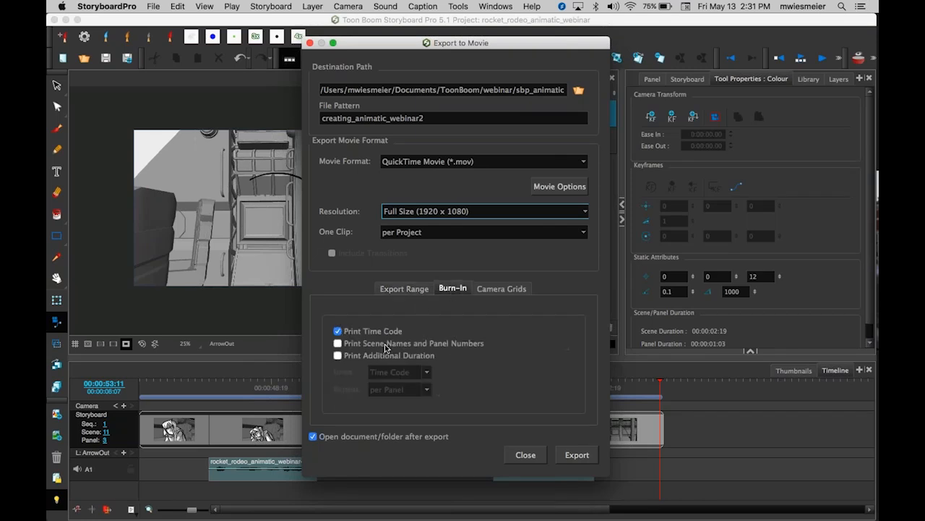
left_click(338, 331)
left_click(338, 330)
left_click(514, 293)
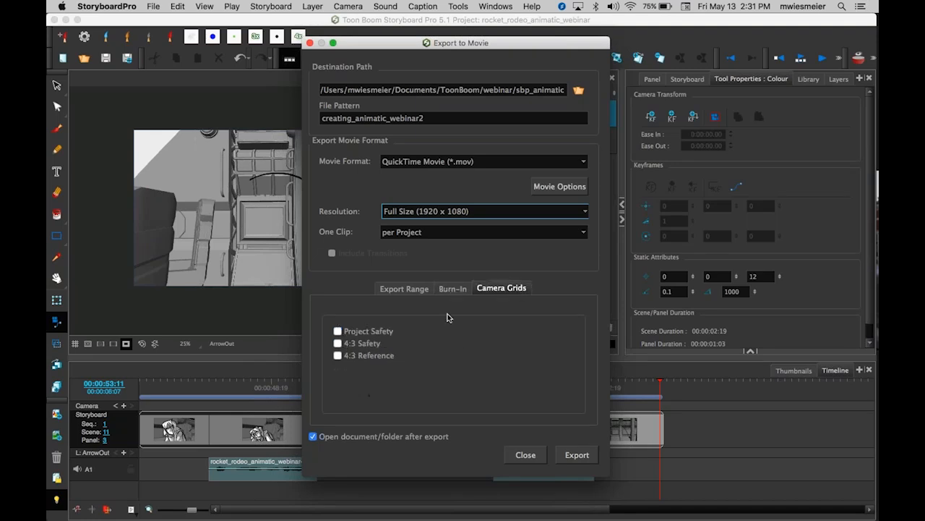
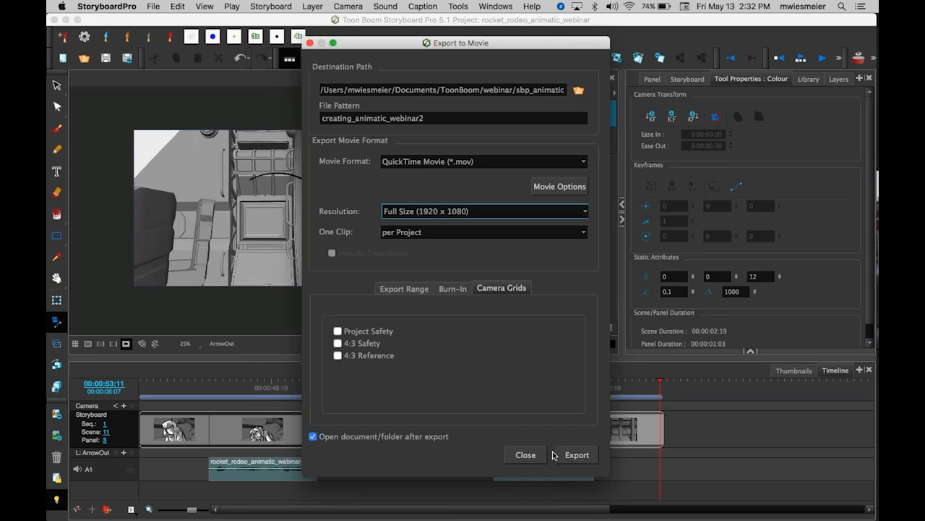
Export the animatic as a movie and play the resulting QuickTime file to review it.
left_click(577, 456)
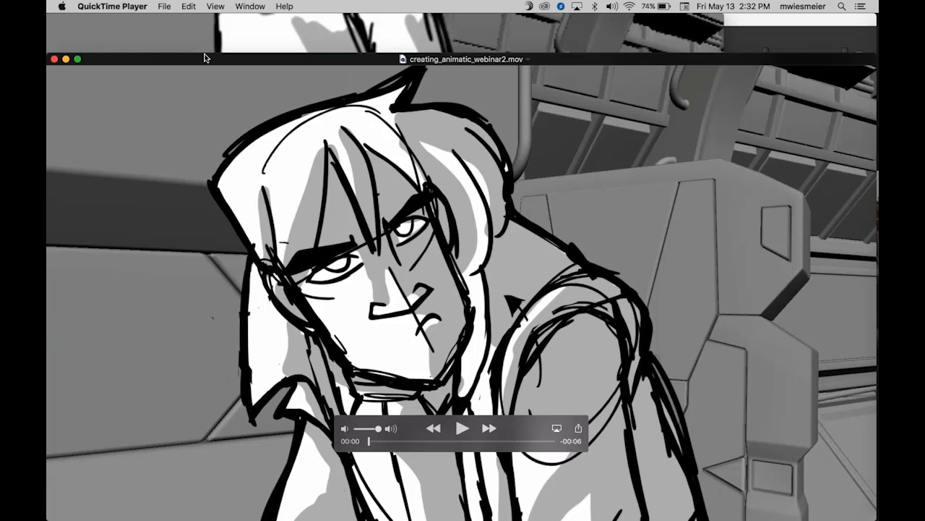
left_click_drag(206, 59, 206, 19)
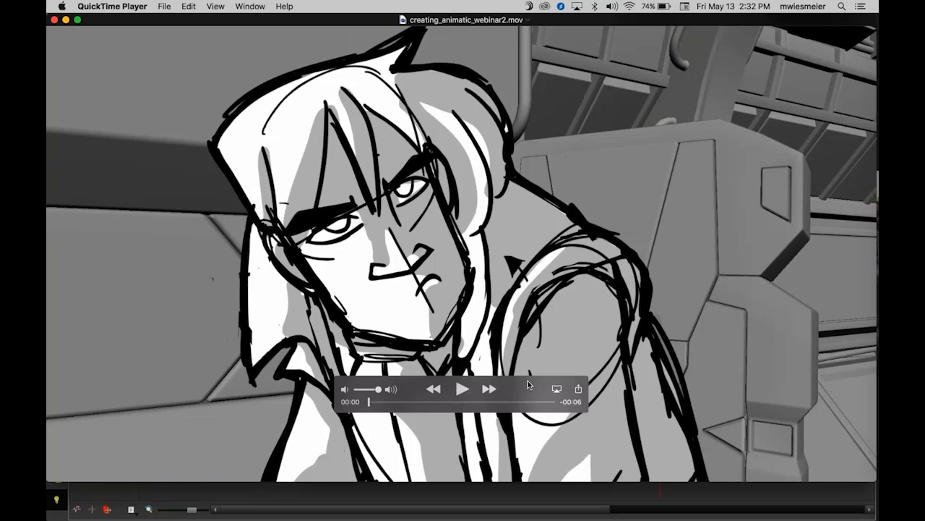
left_click_drag(528, 390, 811, 455)
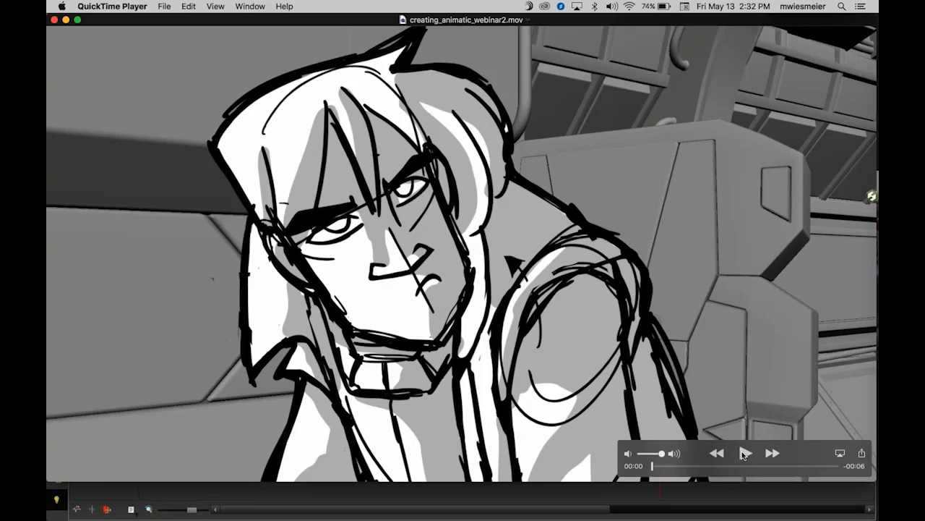
left_click(745, 453)
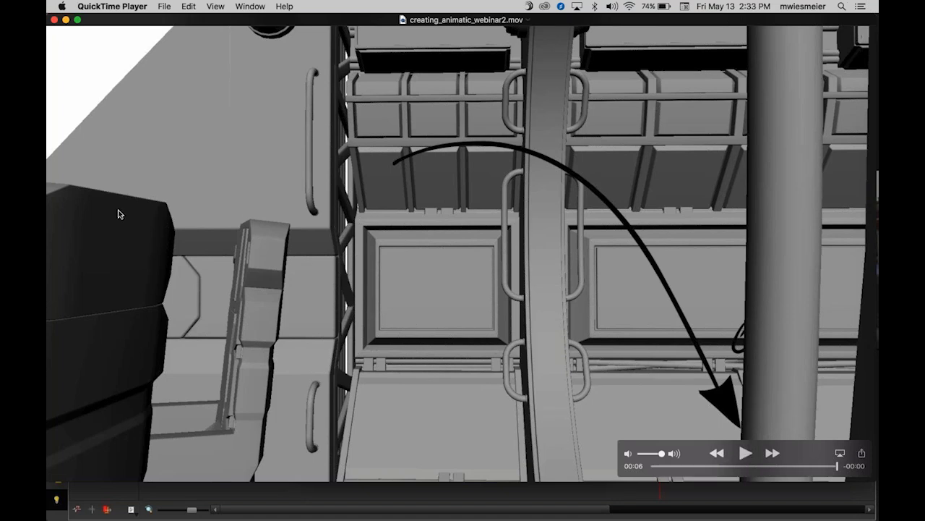
Close the movie player and dismiss the export completion message.
left_click(54, 19)
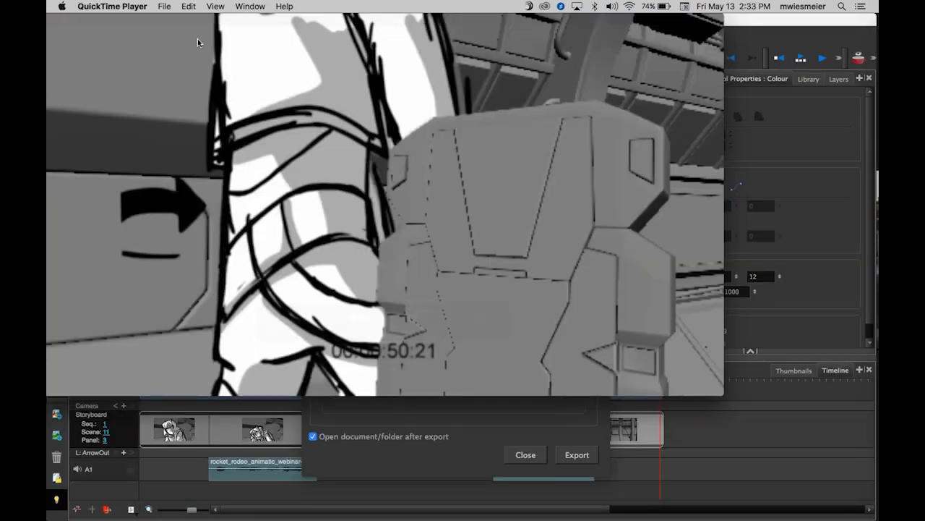
left_click(54, 20)
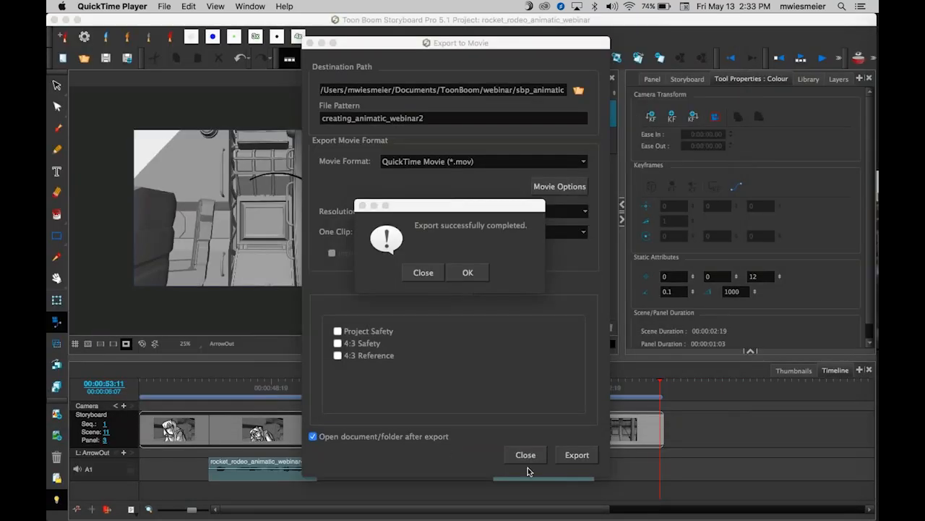
left_click(422, 272)
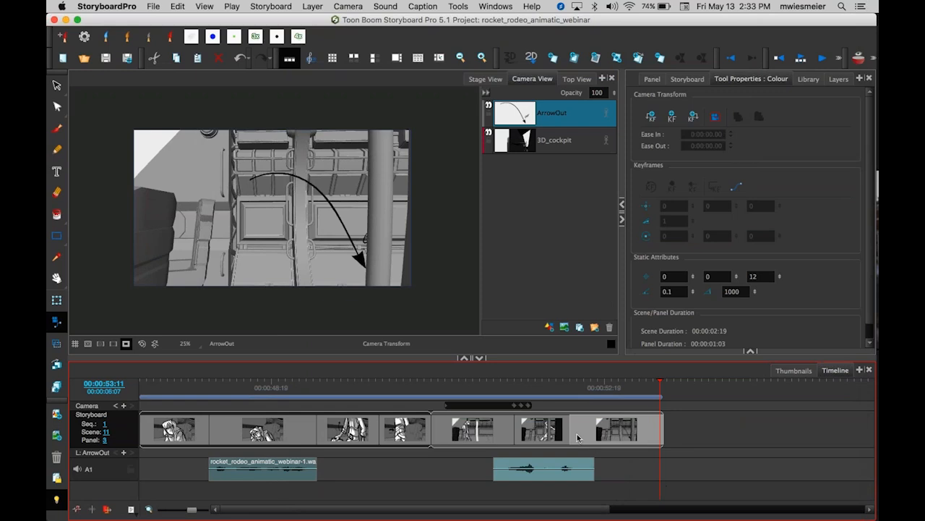
Retime the final scene by shortening its last panel and adjusting the neighbouring panel boundaries.
left_click(560, 431)
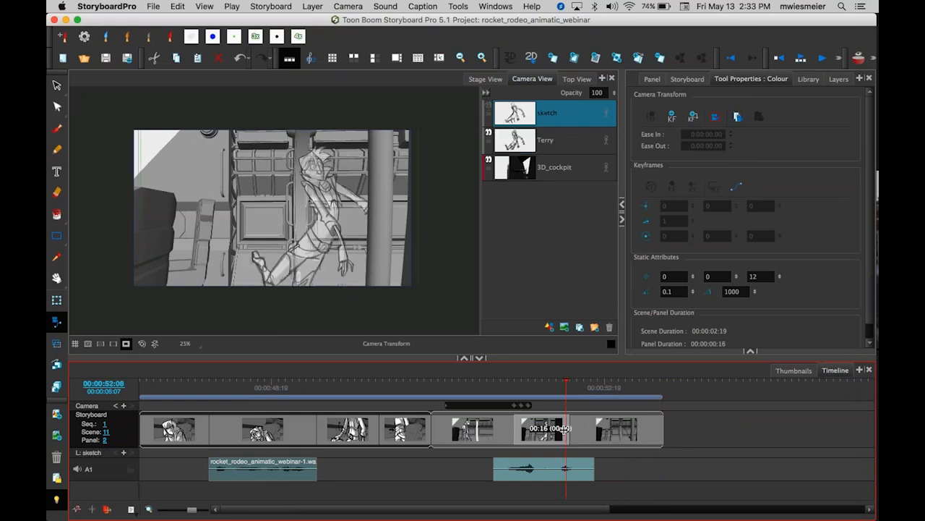
left_click_drag(657, 430, 623, 428)
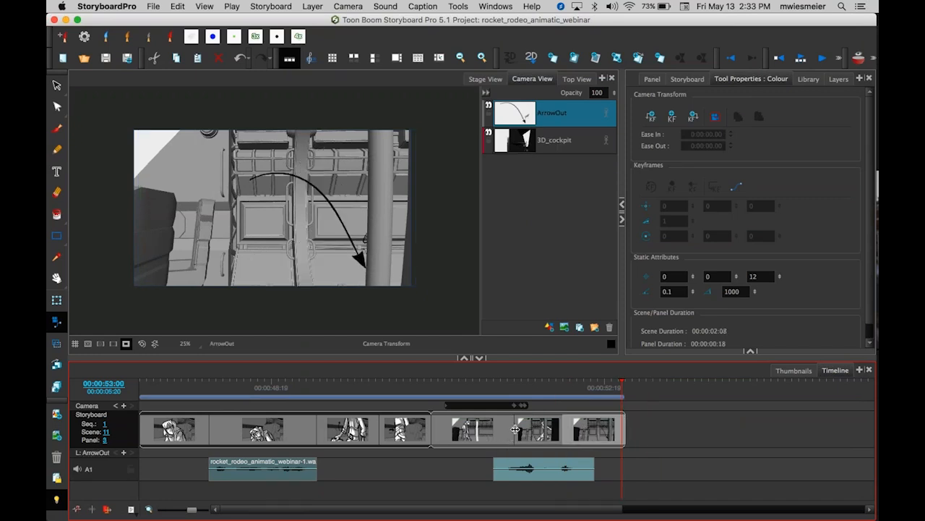
left_click_drag(515, 429, 525, 430)
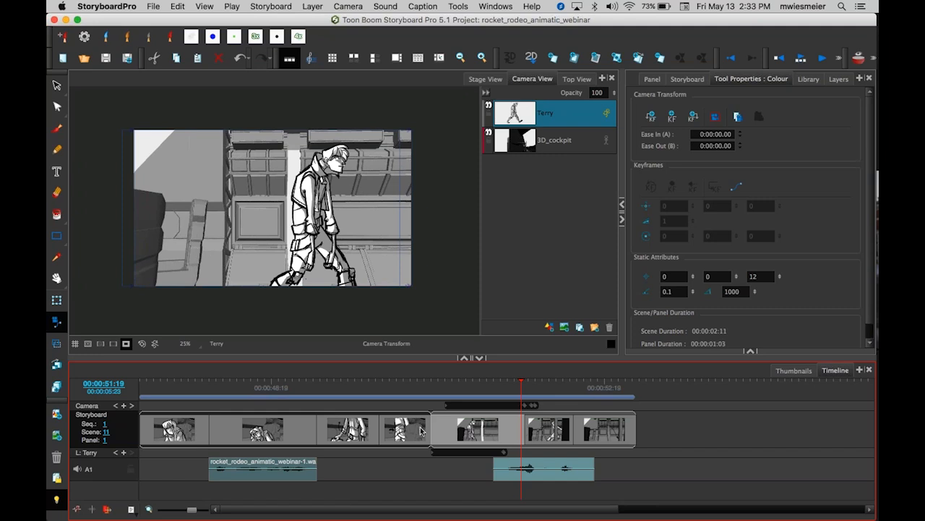
left_click_drag(431, 429, 423, 429)
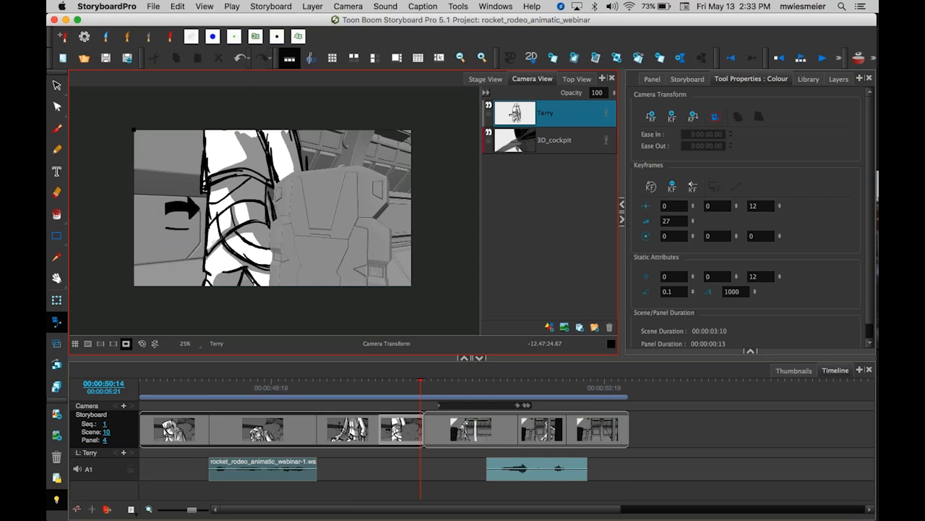
Re-export the animatic as a movie, overwriting the existing creating_animatic_webinar2 file.
left_click(154, 7)
mouse_move(234, 232)
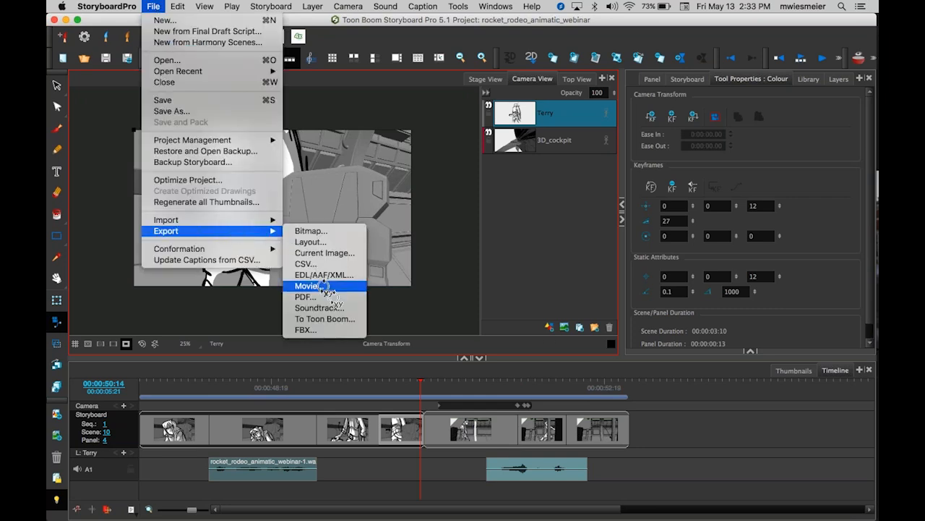
left_click(345, 286)
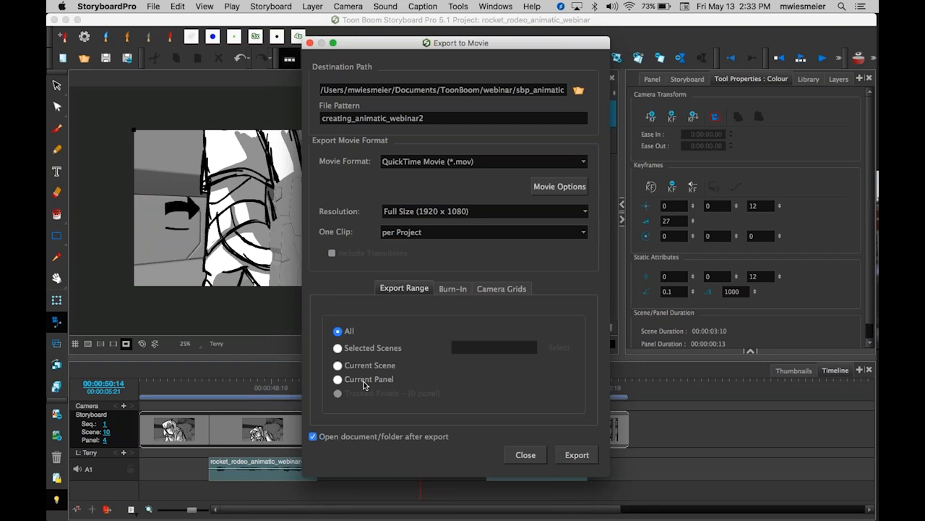
left_click(577, 456)
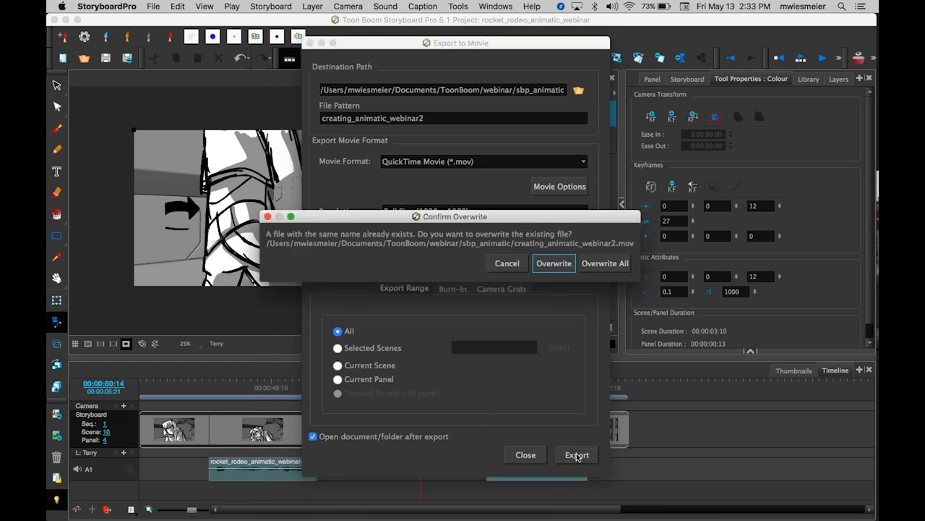
left_click(554, 264)
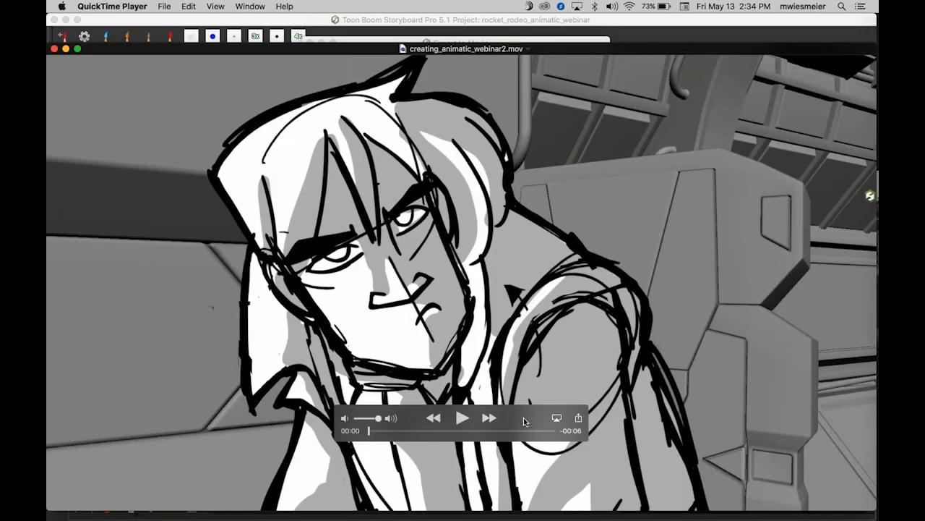
Play the re-exported movie, then acknowledge the export completion message.
left_click_drag(519, 421, 176, 518)
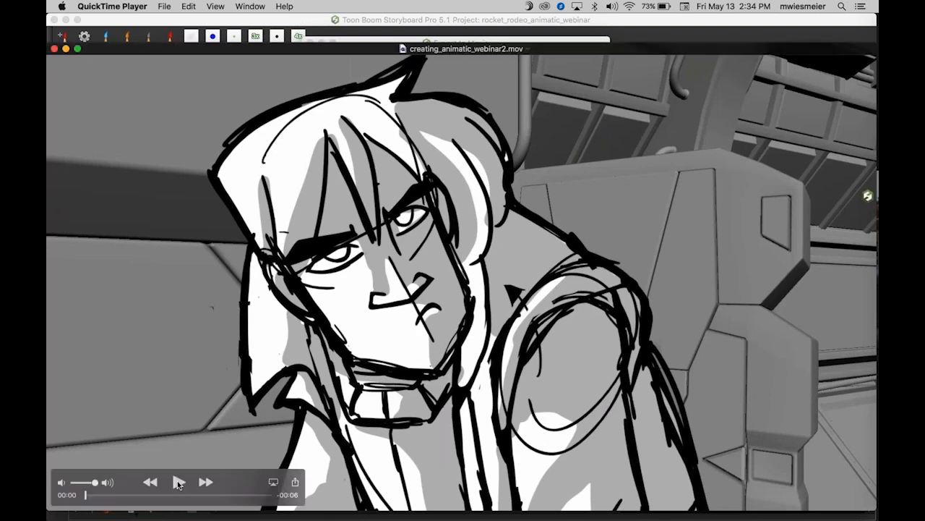
left_click(179, 482)
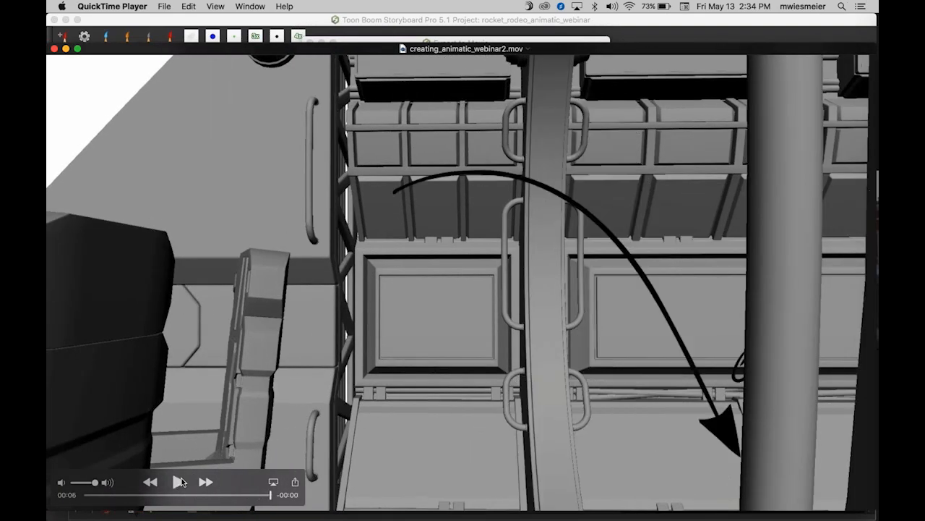
left_click(200, 25)
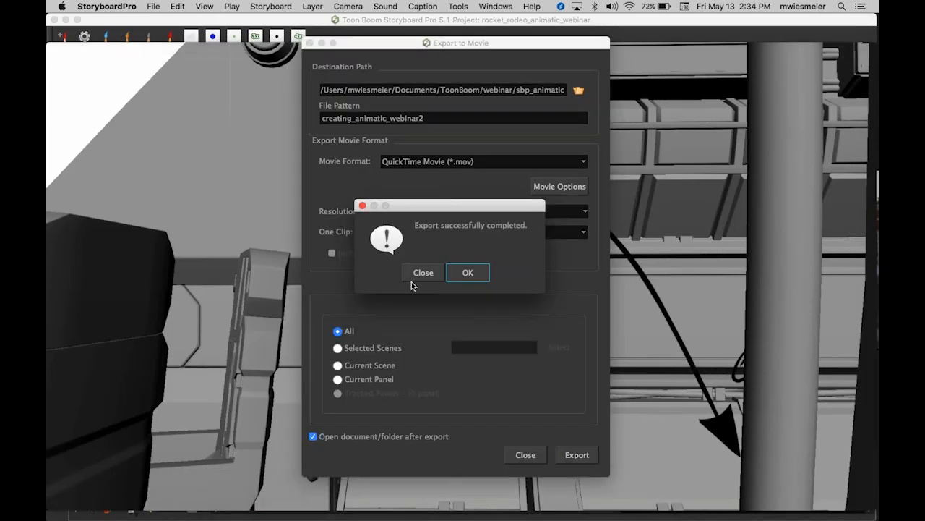
left_click(469, 273)
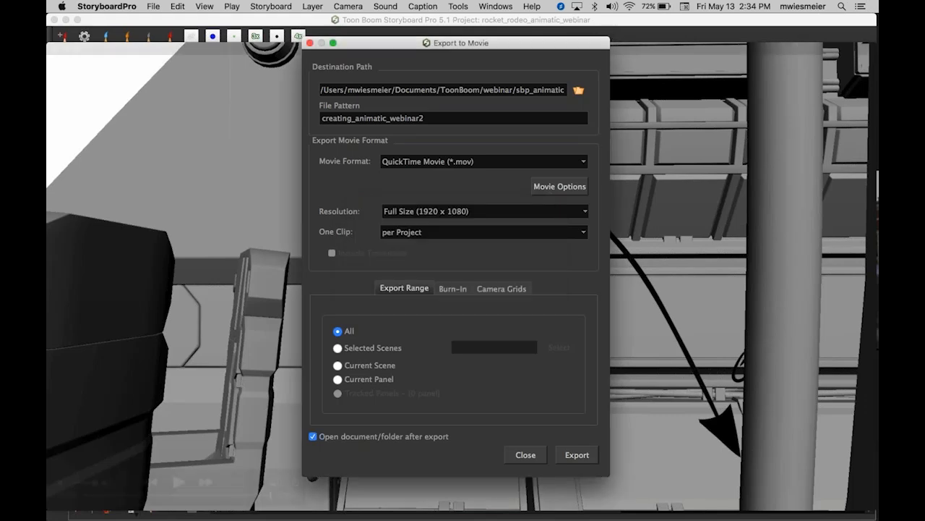
left_click(576, 456)
left_click(507, 263)
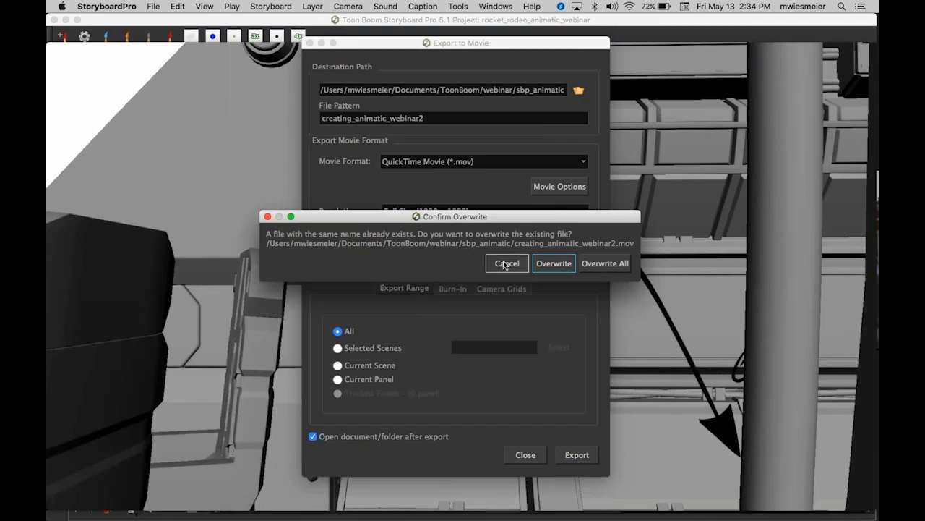
left_click(311, 44)
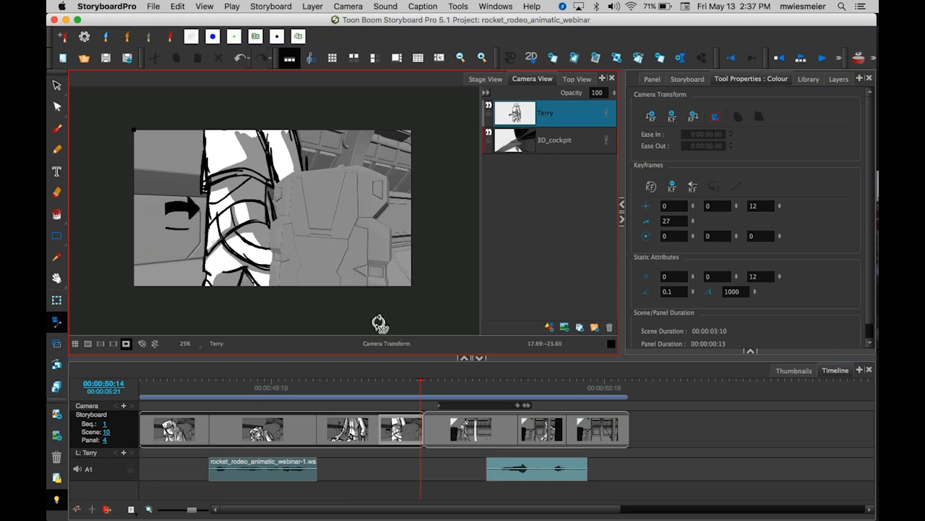
Bring the movie player forward, shrink and move its window, and close the movie.
key("2")
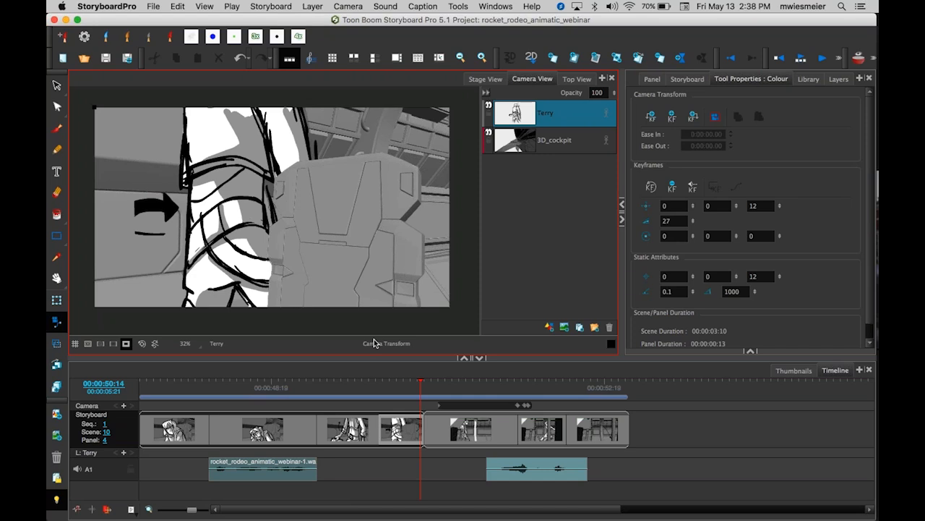
left_click(321, 374)
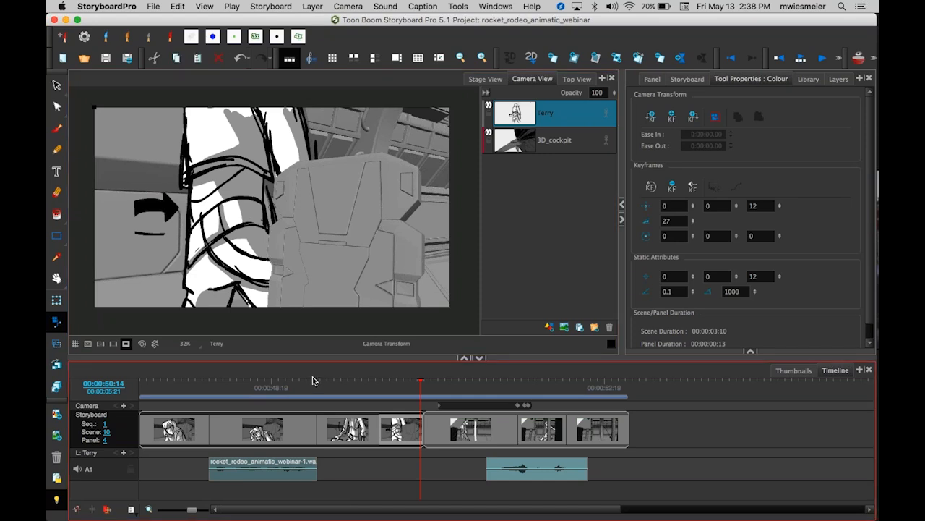
key("super+Tab")
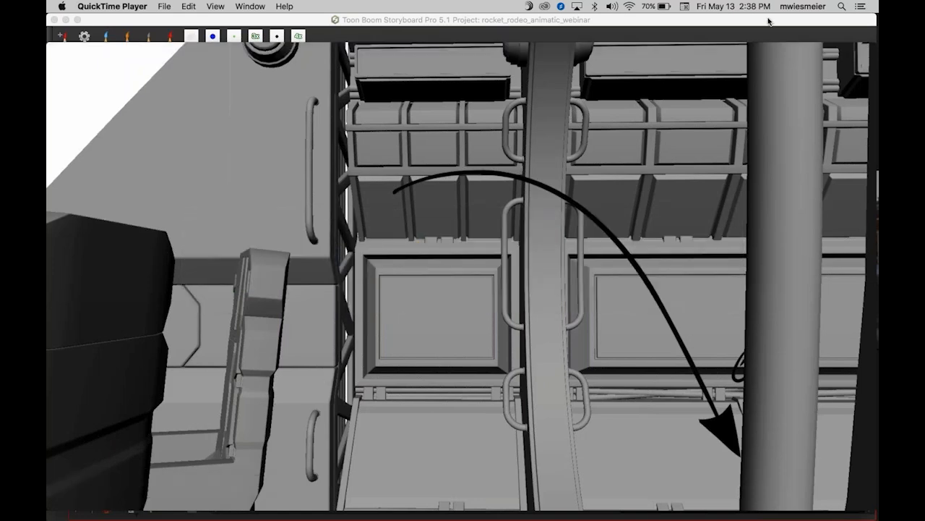
key("super+Tab")
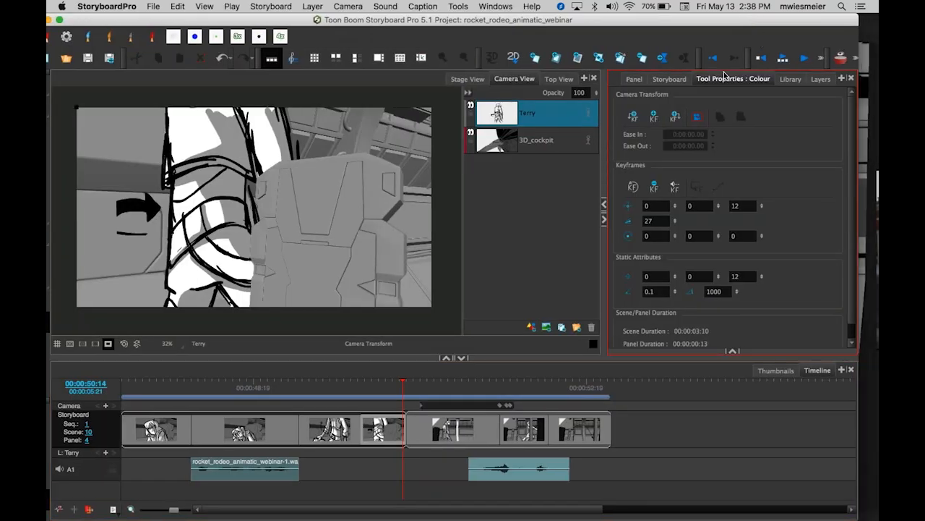
key("super+Tab")
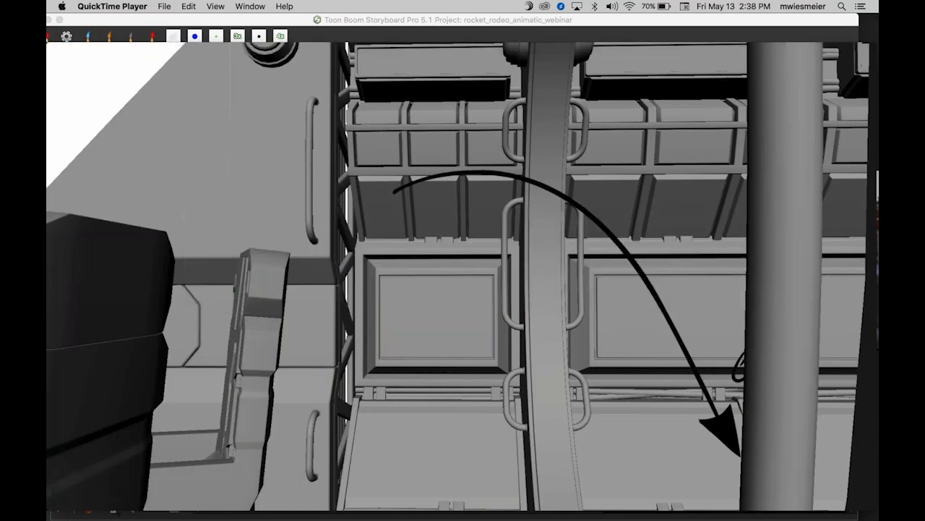
left_click_drag(741, 46, 687, 30)
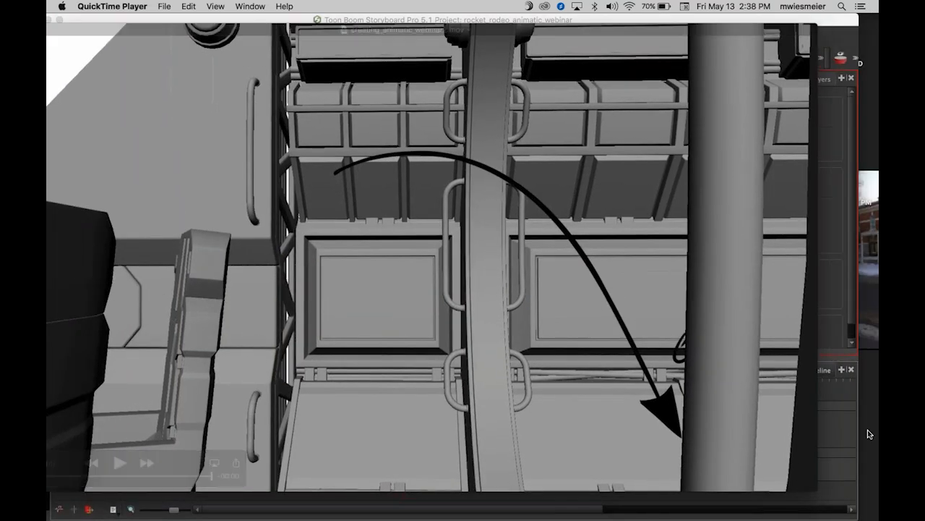
left_click_drag(815, 492, 486, 305)
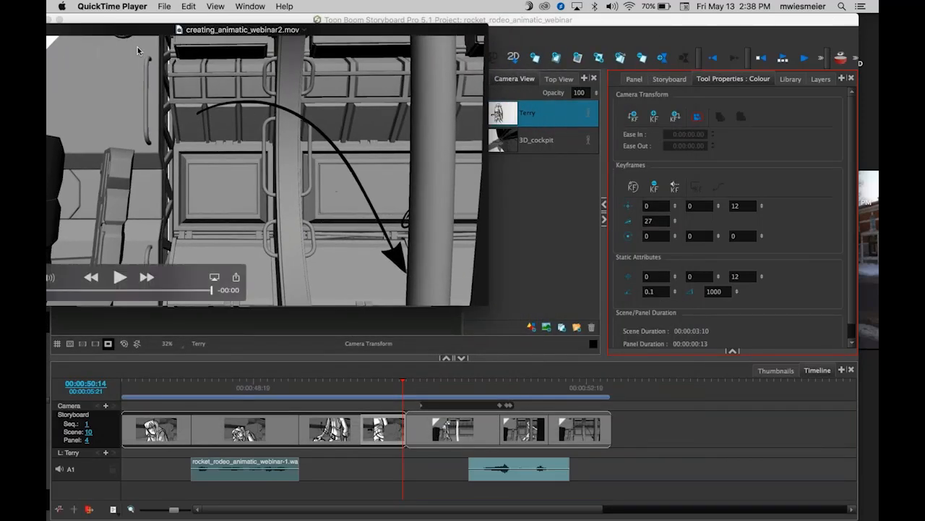
left_click_drag(103, 34, 255, 30)
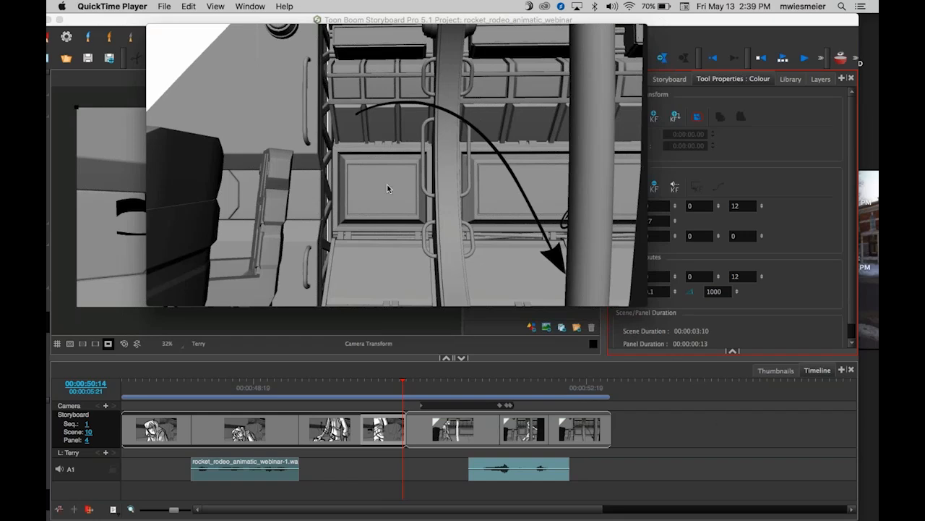
mouse_move(155, 32)
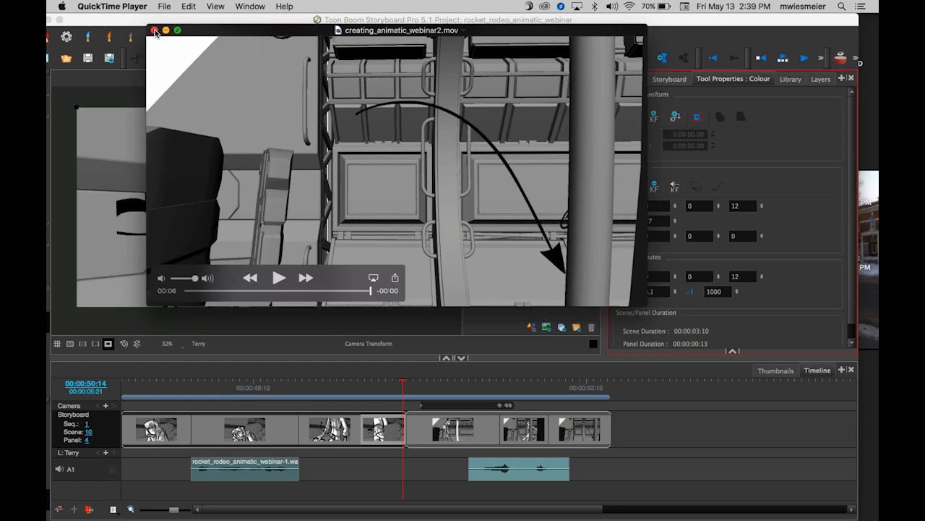
left_click(156, 33)
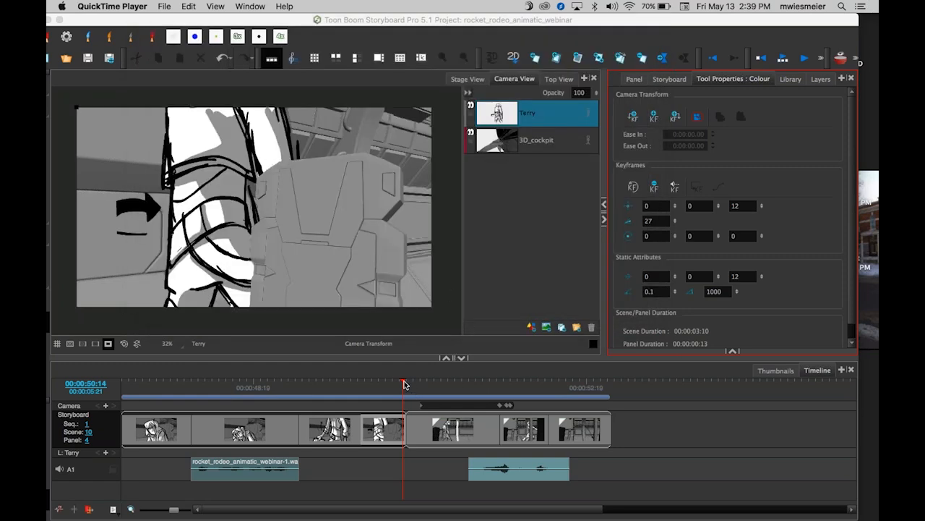
Move the playhead into the first panel of scene 11 and reposition the application window.
left_click_drag(402, 383, 454, 390)
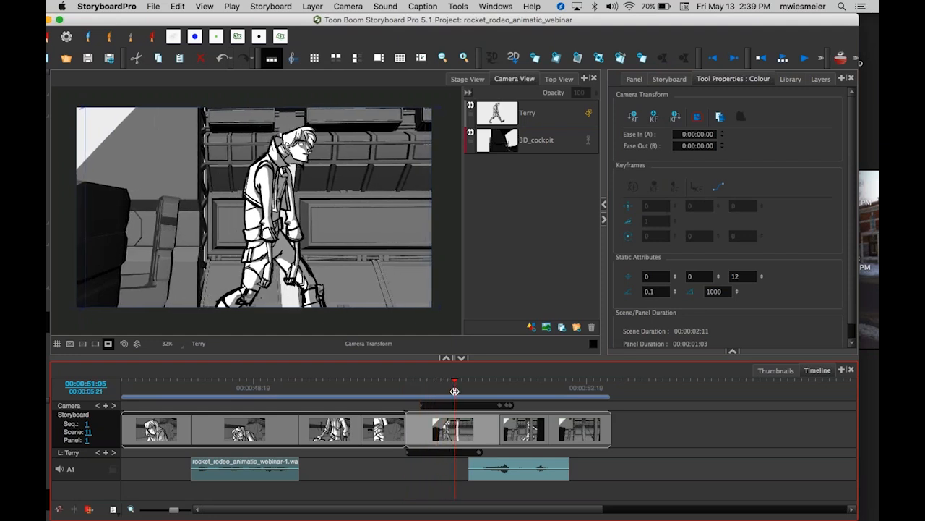
left_click_drag(454, 391, 455, 391)
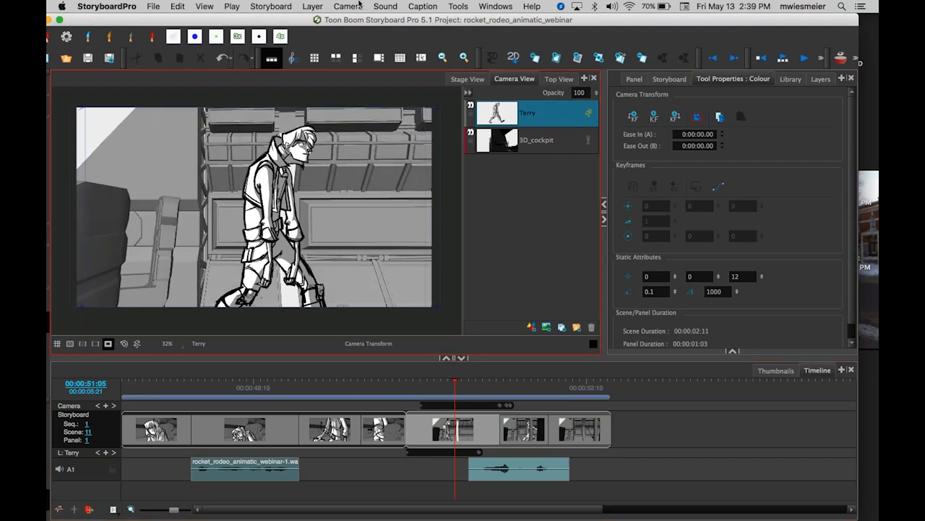
left_click_drag(306, 20, 323, 19)
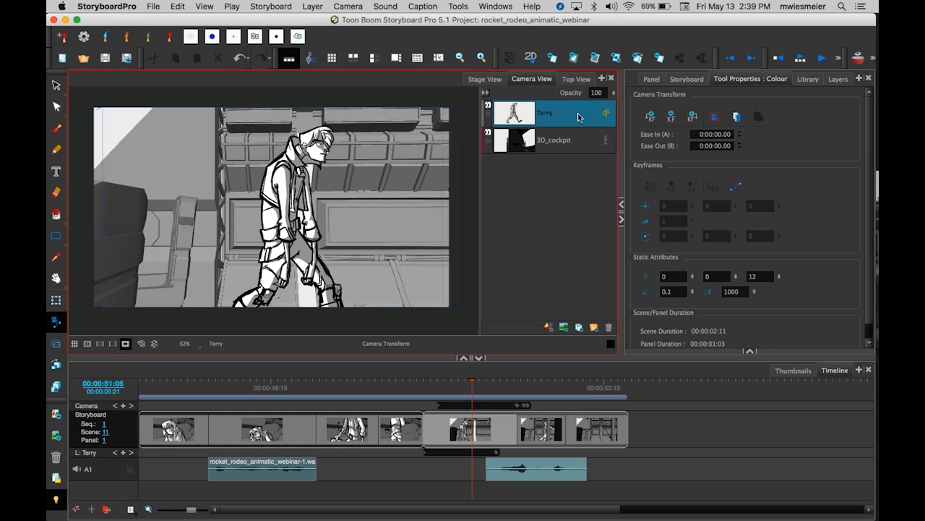
With the Layer Transform tool, move the Terry layer's keyframe back to the start of scene 11's first panel.
left_click(56, 299)
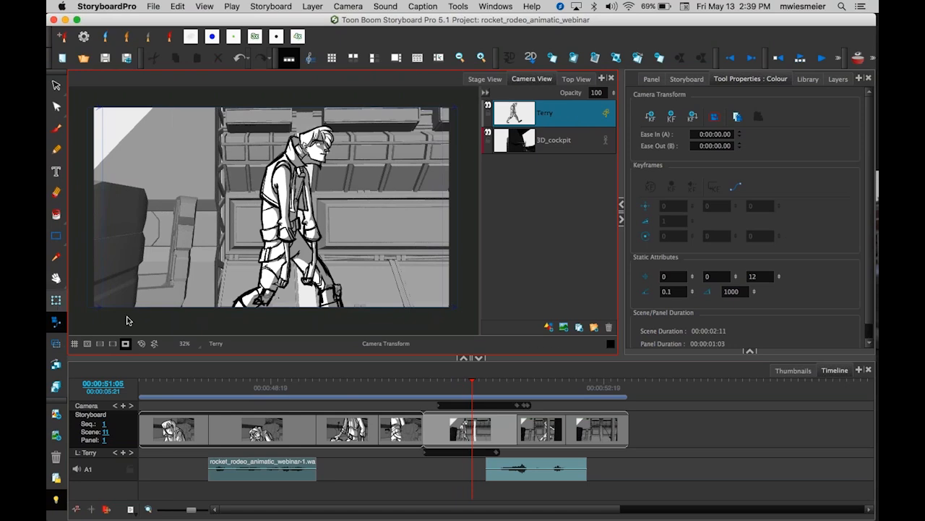
left_click_drag(471, 382, 451, 384)
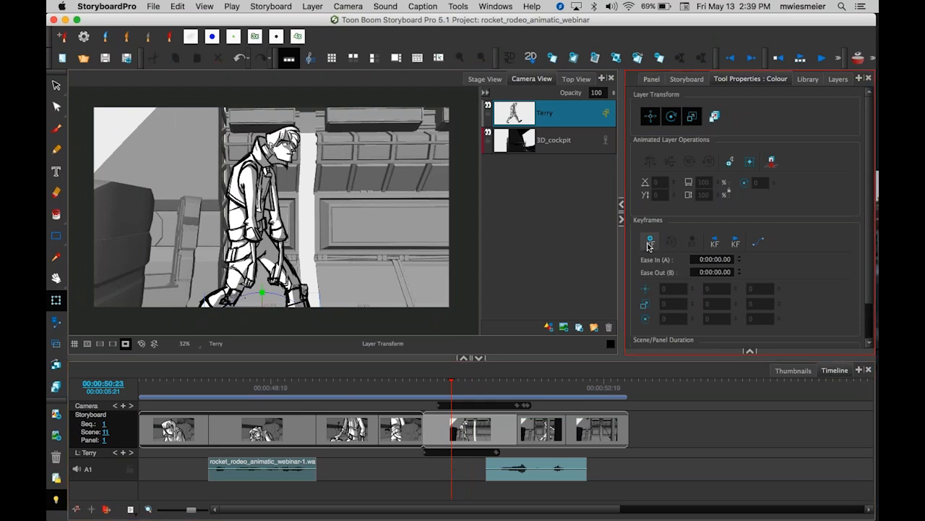
left_click_drag(453, 383, 423, 394)
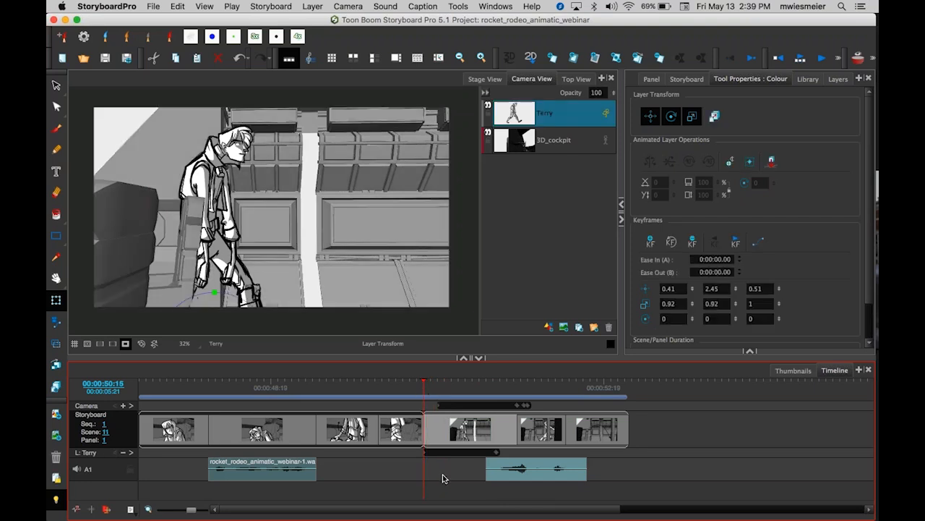
left_click(496, 452)
left_click_drag(497, 454, 425, 454)
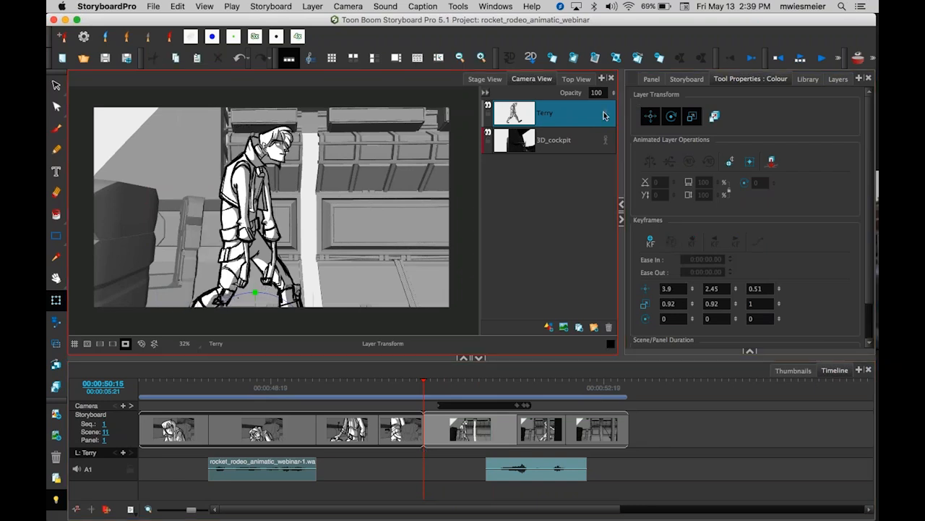
left_click(544, 203)
left_click(57, 301)
left_click(420, 447)
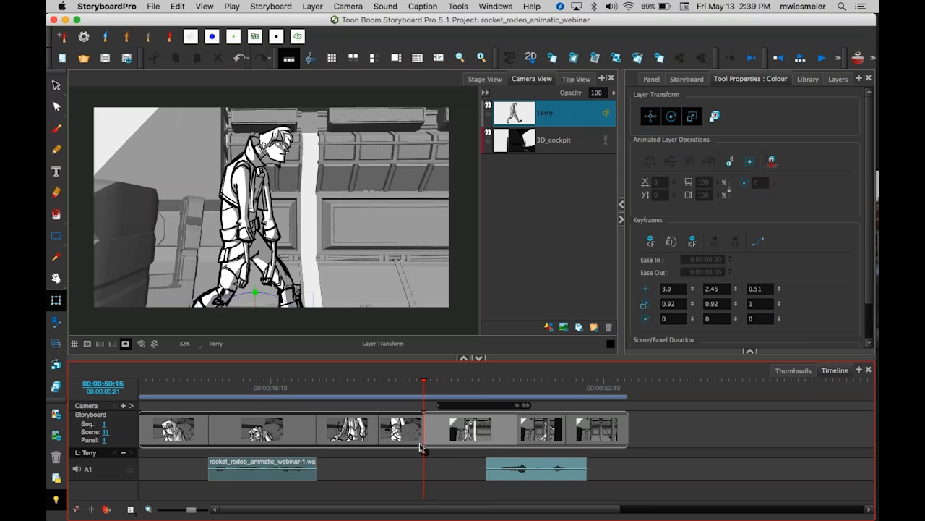
At 00:00:51:04, move Terry to the right to set a new layer keyframe, then shift that keyframe slightly later.
left_click_drag(424, 381, 470, 381)
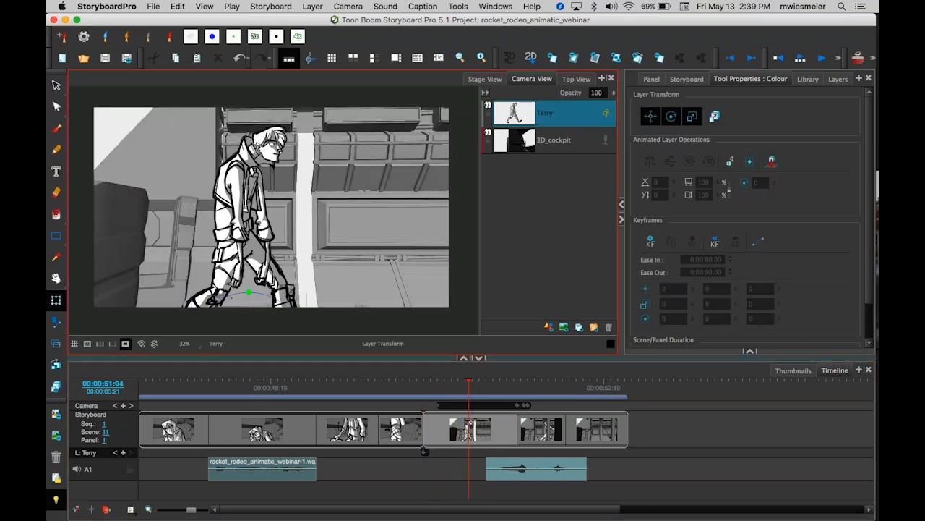
left_click(125, 345)
key("space")
left_click_drag(307, 268, 305, 234)
key("space")
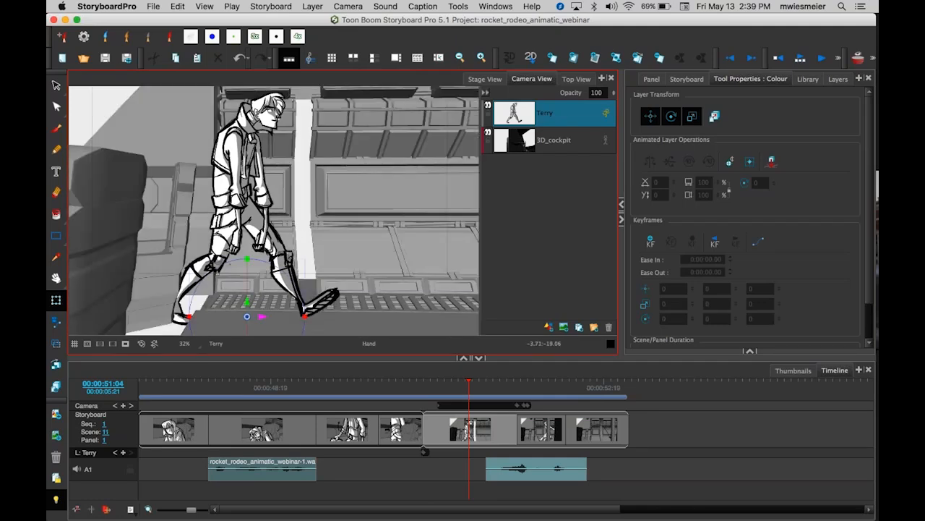
left_click_drag(262, 316, 382, 316)
left_click(457, 470)
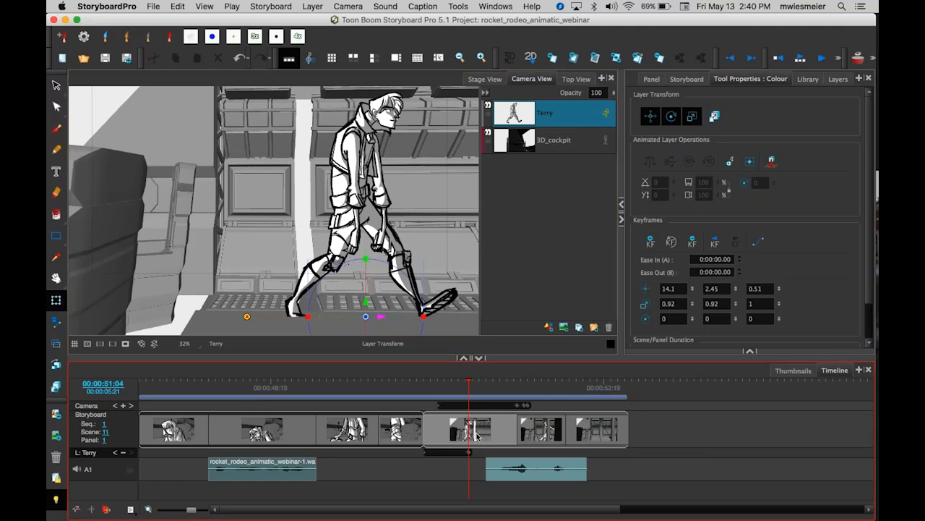
left_click_drag(470, 453, 484, 453)
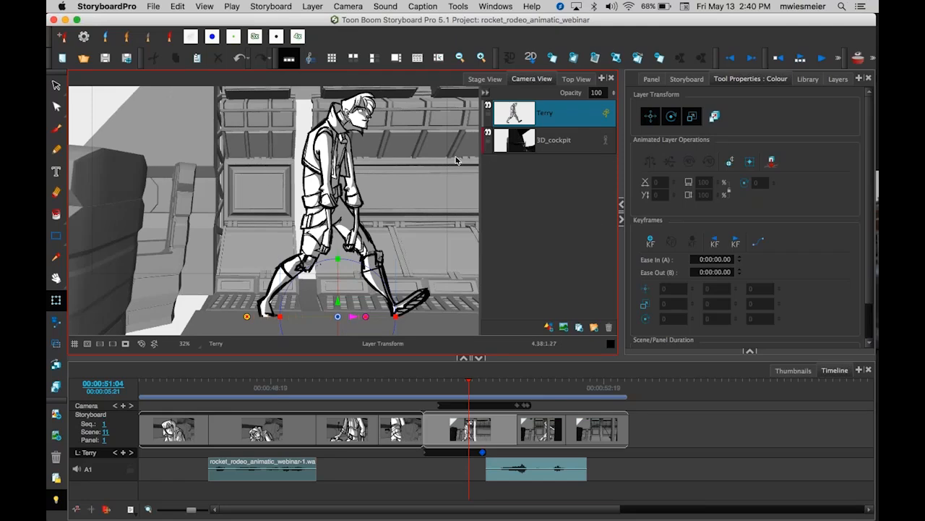
left_click(581, 119)
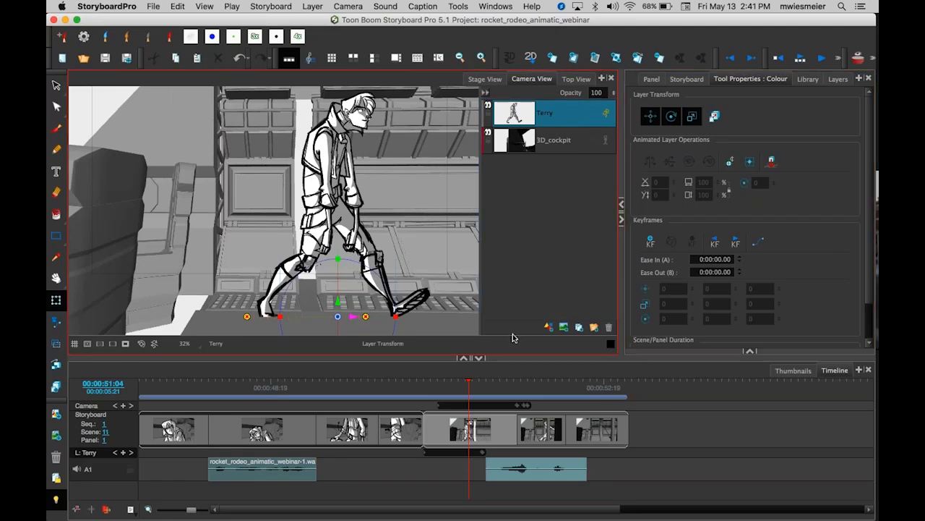
Scrub through scene 11 and inspect its end camera keyframe with the Camera tool.
mouse_move(470, 381)
left_mouse_down()
mouse_move(600, 391)
mouse_move(463, 402)
mouse_move(601, 406)
left_mouse_up()
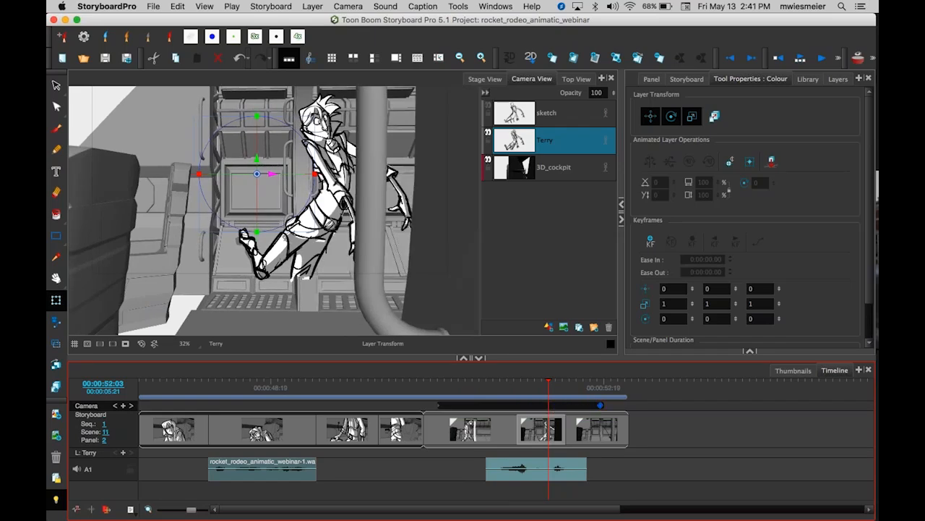
left_click(548, 382)
left_click_drag(547, 382, 437, 396)
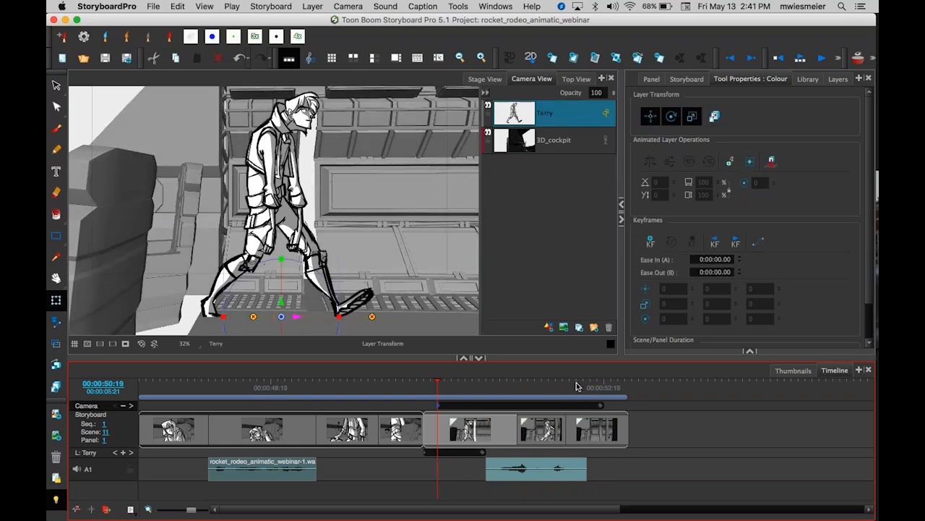
left_click(601, 406)
key("2")
left_click_drag(355, 297, 342, 277)
key("alt+6")
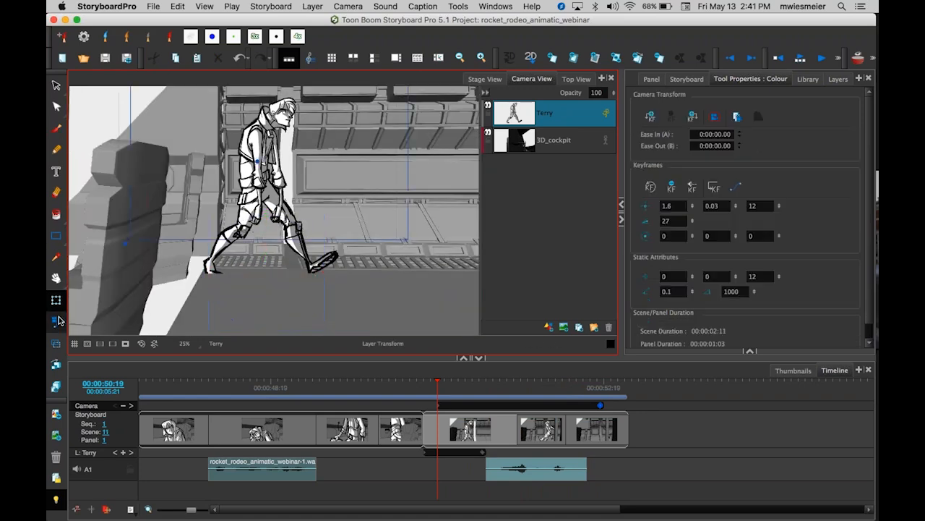
left_click_drag(314, 262, 325, 295)
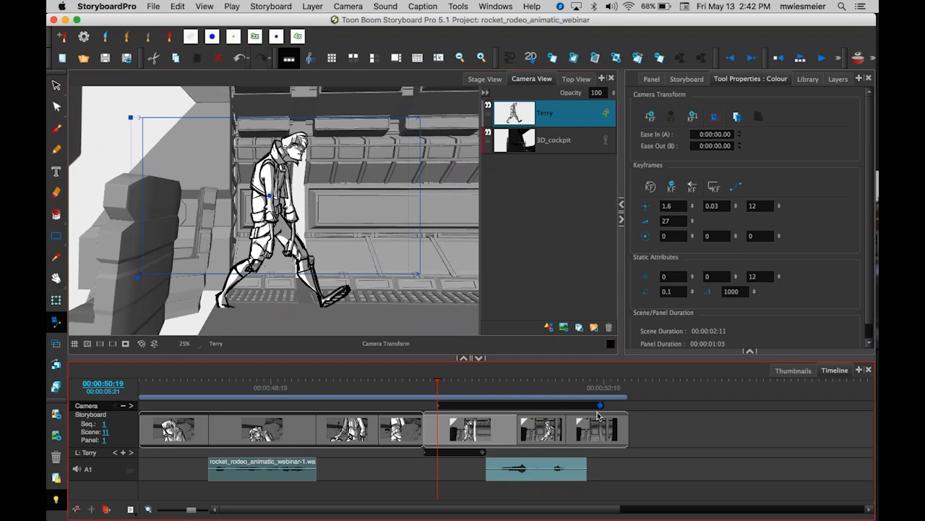
Compare the camera keyframes at the start and end of scene 11 while scrubbing around the panel's start.
left_click(600, 385)
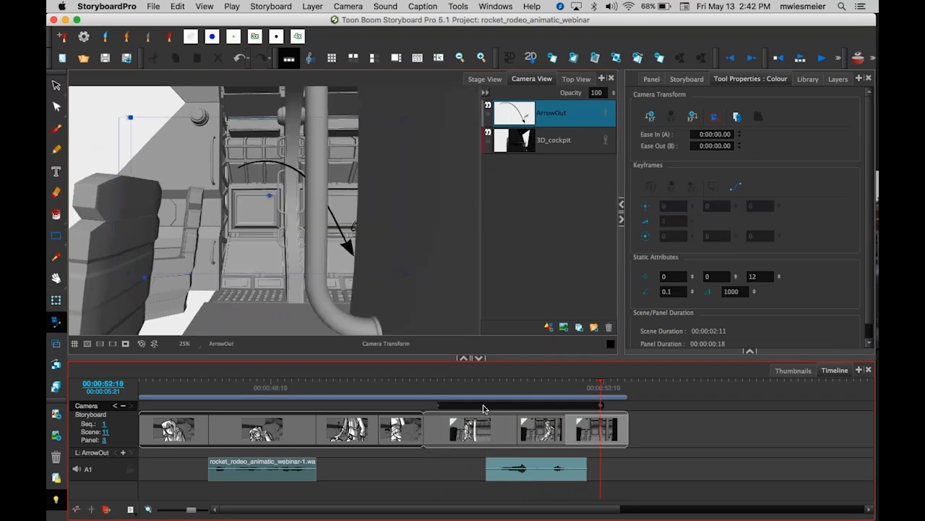
left_click(436, 384)
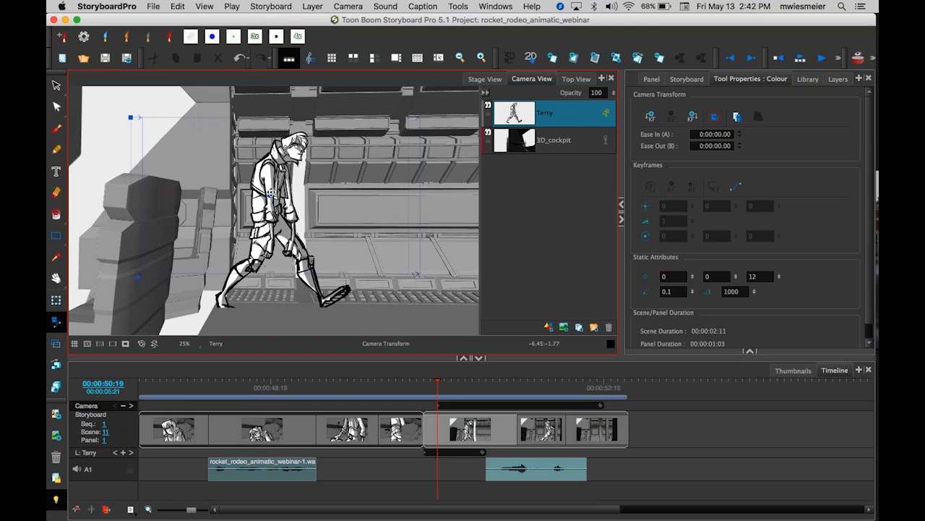
scroll(271, 192, "up", 1)
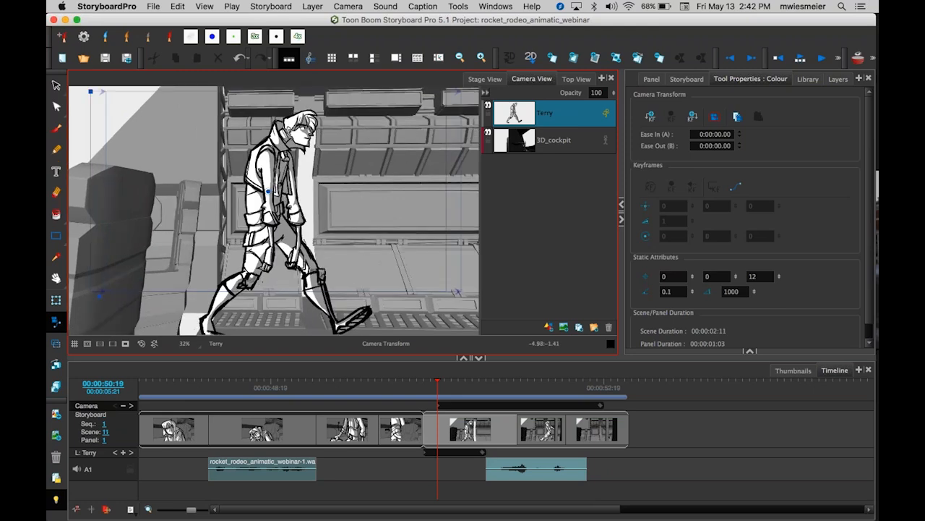
left_click(438, 407)
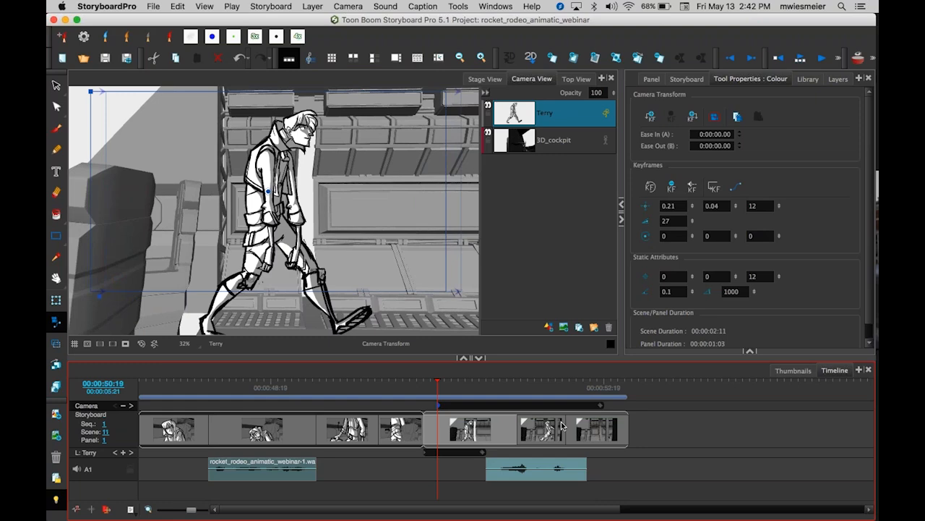
left_click(600, 405)
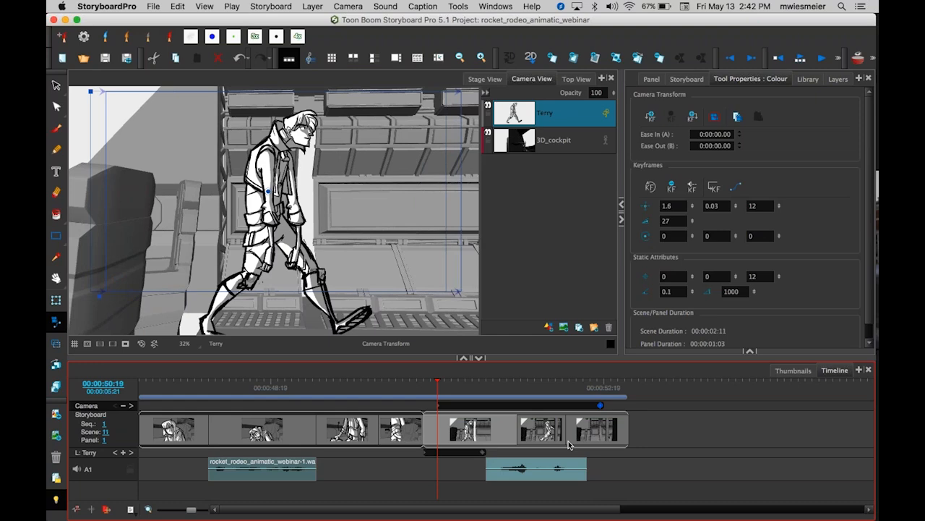
left_click_drag(438, 381, 448, 403)
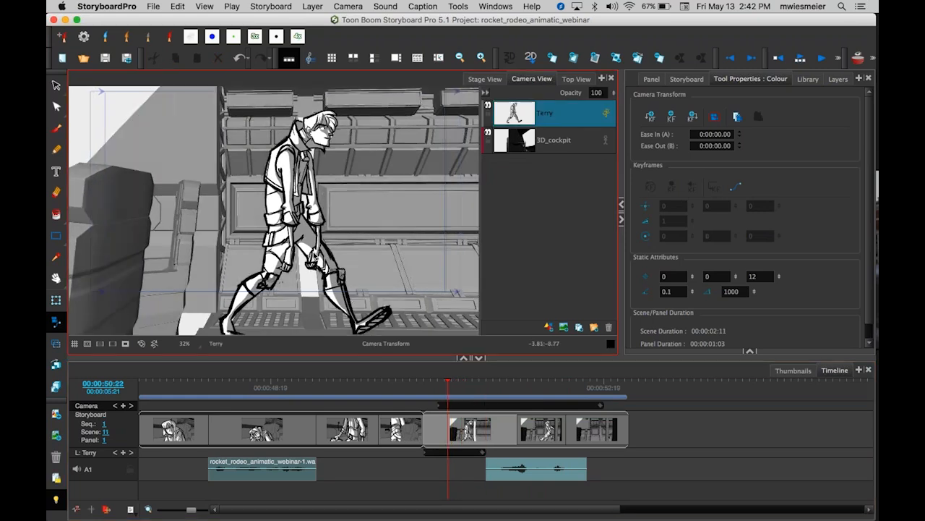
scroll(316, 256, "down", 1)
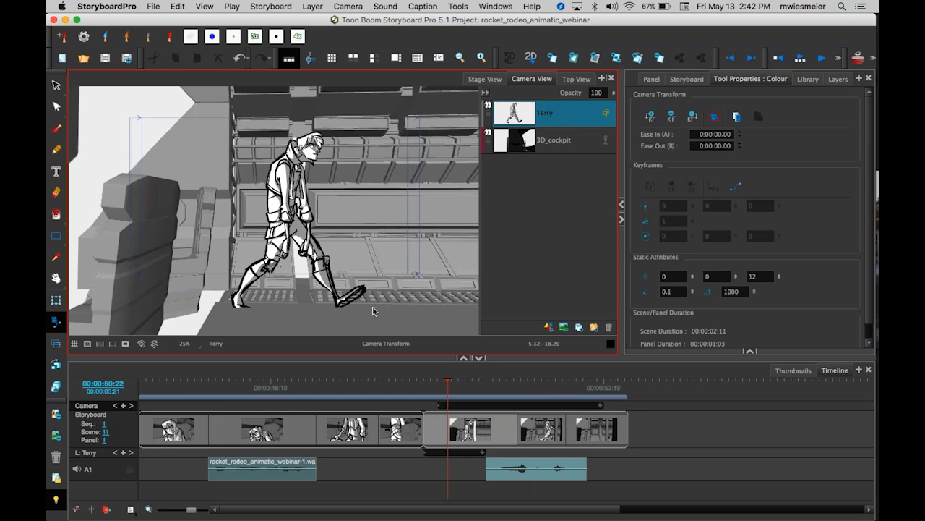
left_click(450, 387)
left_click_drag(450, 388, 441, 416)
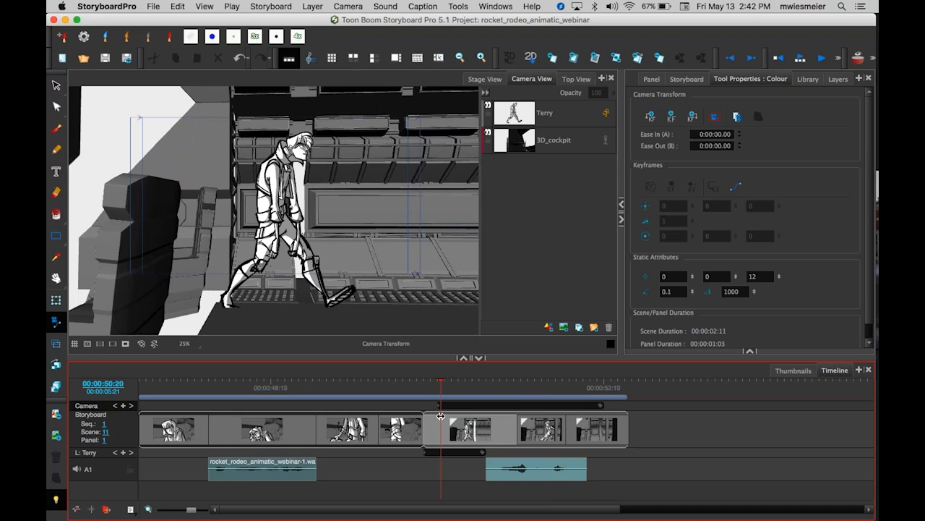
left_click(443, 415)
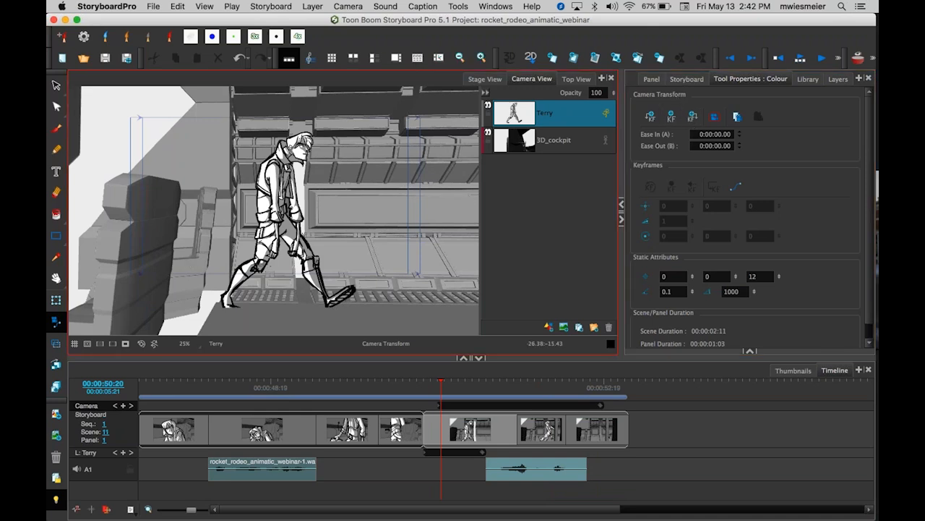
Browse the Global Library templates and return to the tool properties.
left_click(808, 81)
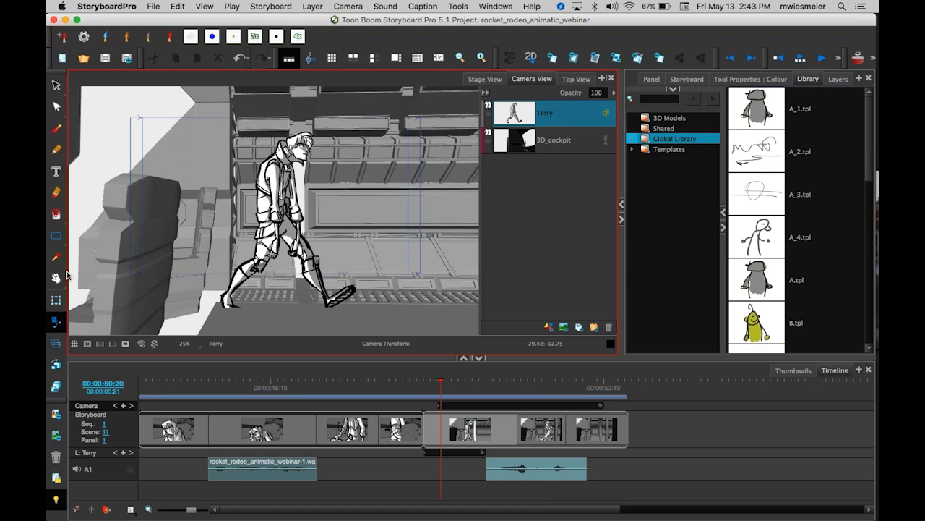
left_click(799, 196)
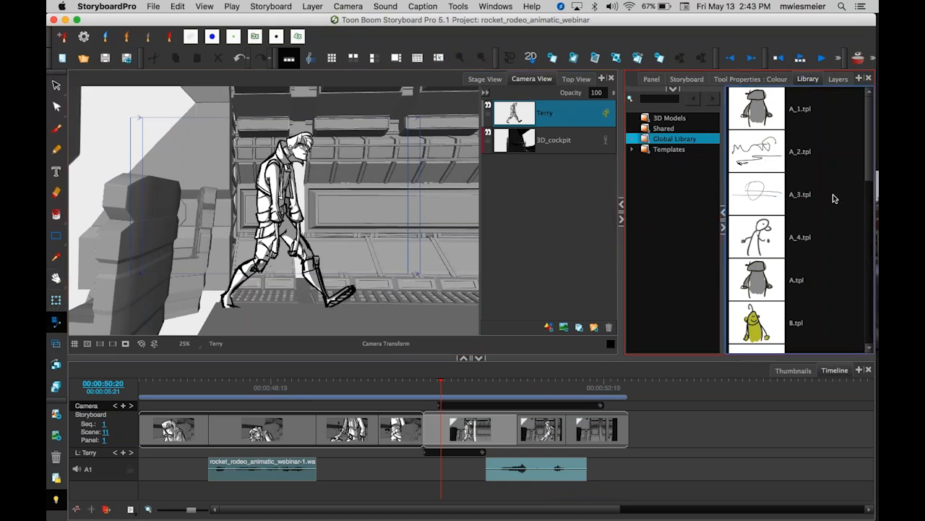
left_click(733, 80)
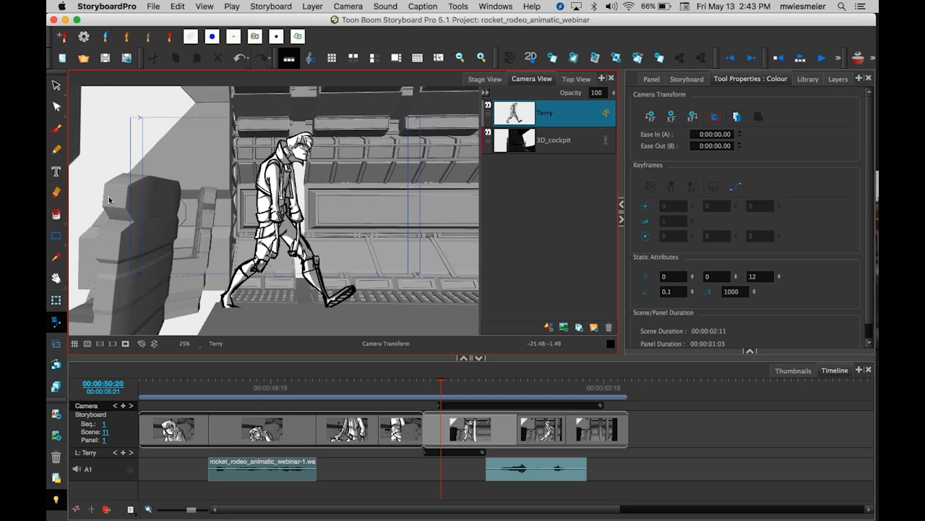
Open the Export to Toon Boom dialog and set the format to Animate/AnimatePro.
left_click(153, 7)
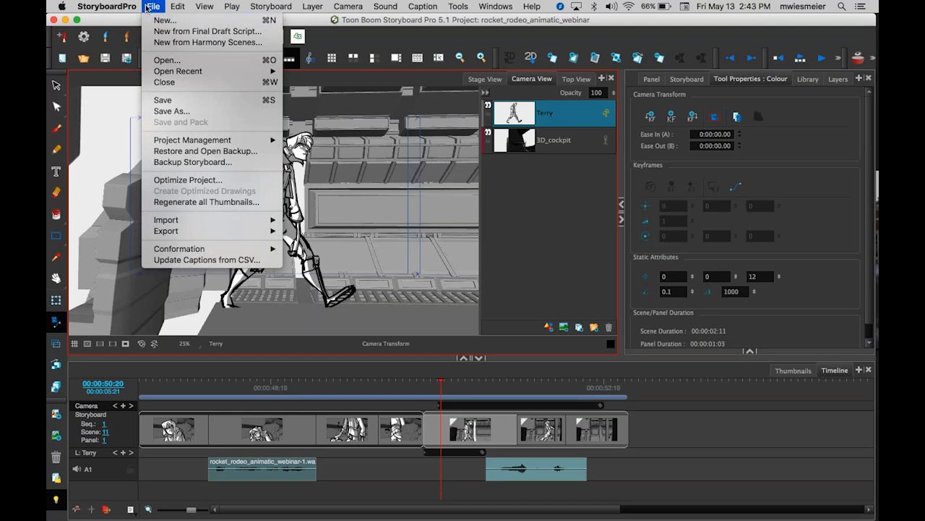
mouse_move(181, 231)
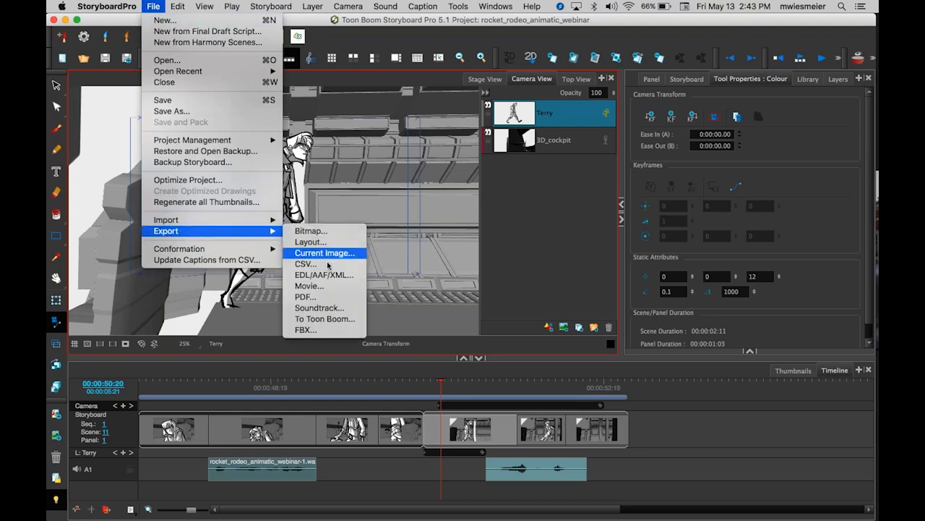
left_click(343, 319)
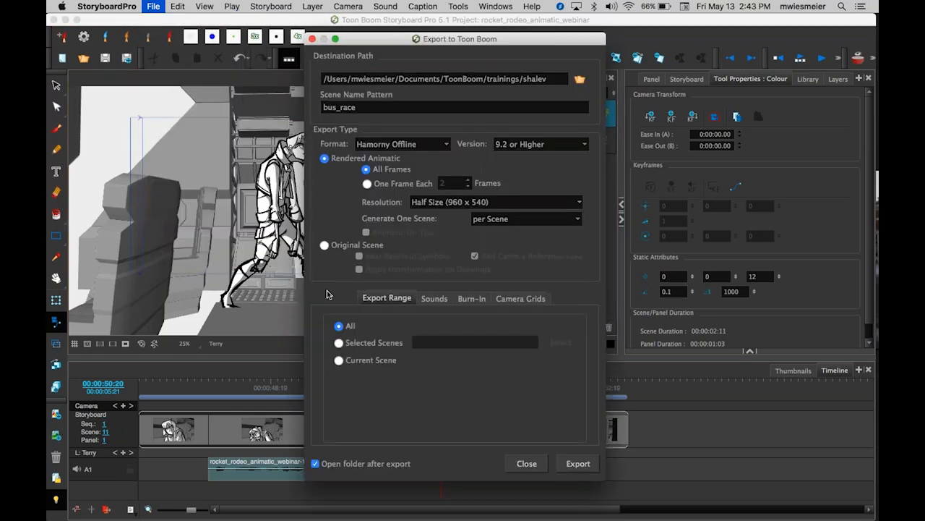
left_click(448, 144)
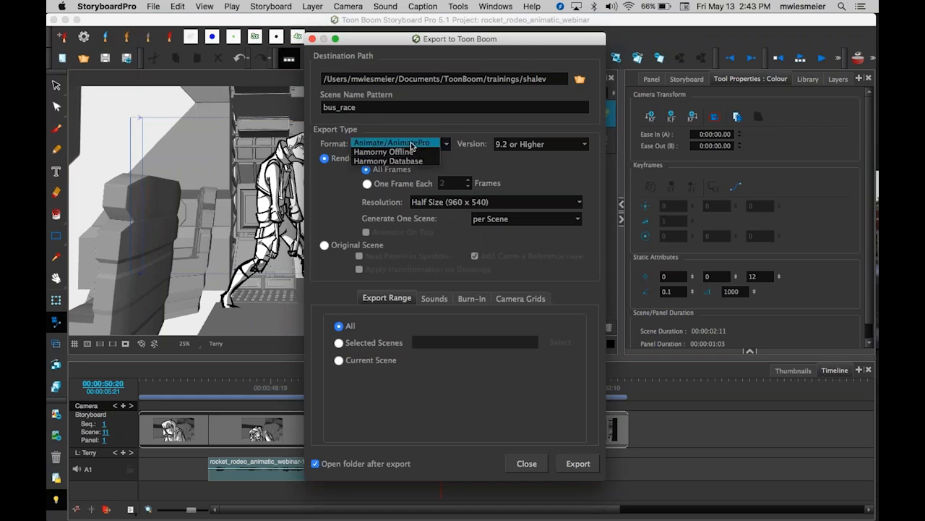
left_click(412, 144)
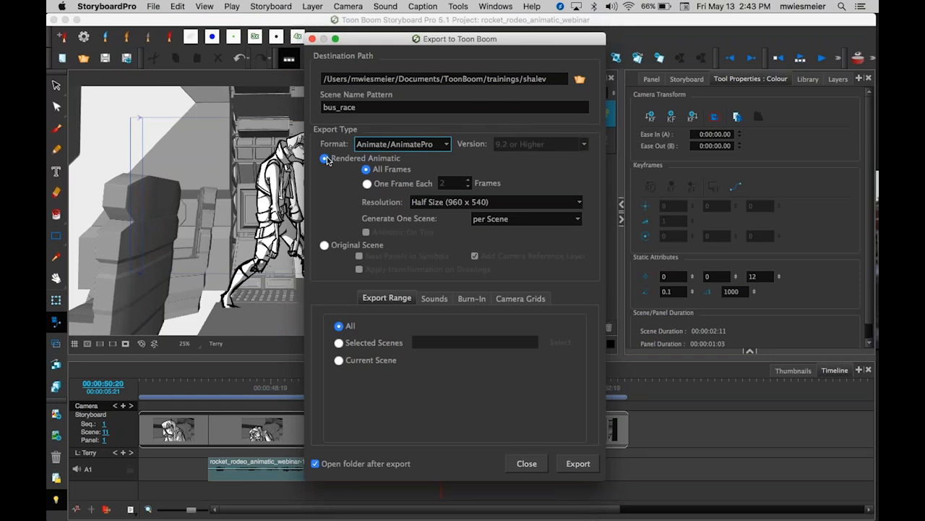
Export all scenes as Original Scene, then close the opened export folder and the completion message.
left_click(324, 248)
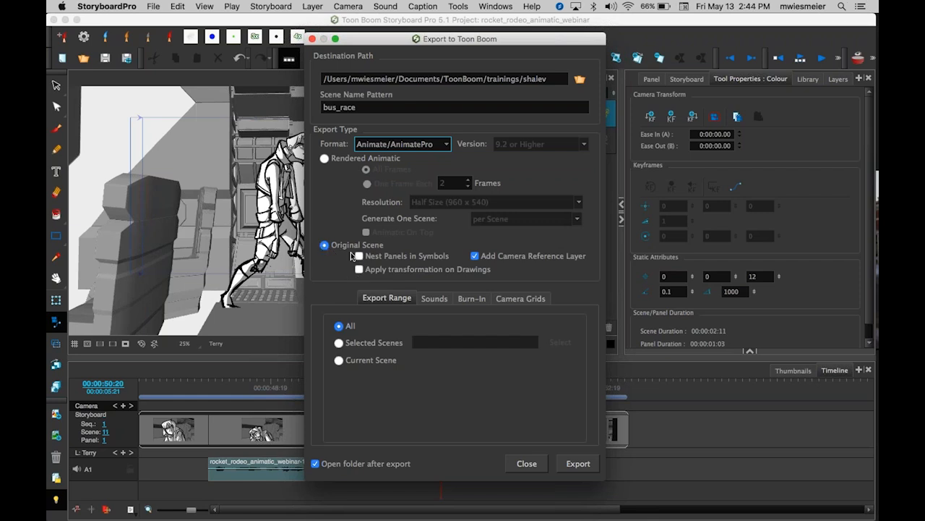
left_click_drag(374, 43, 503, 53)
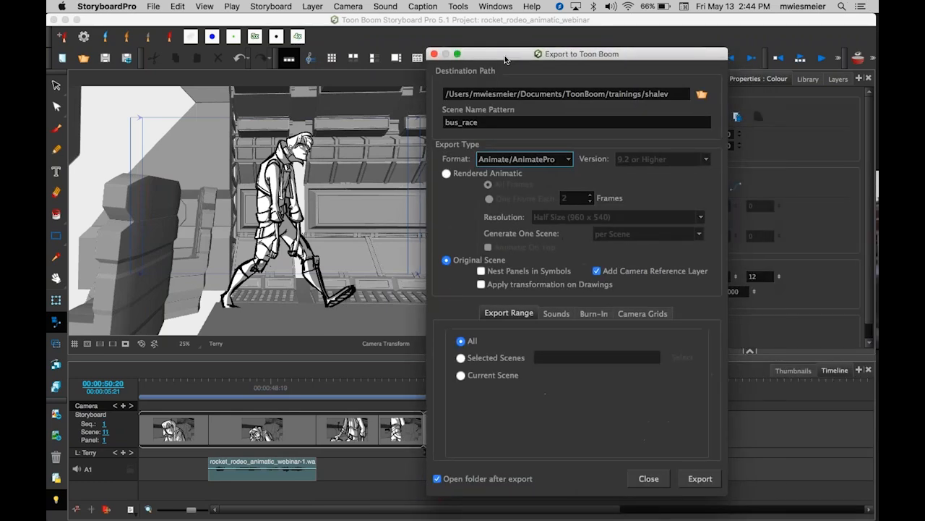
left_click(696, 480)
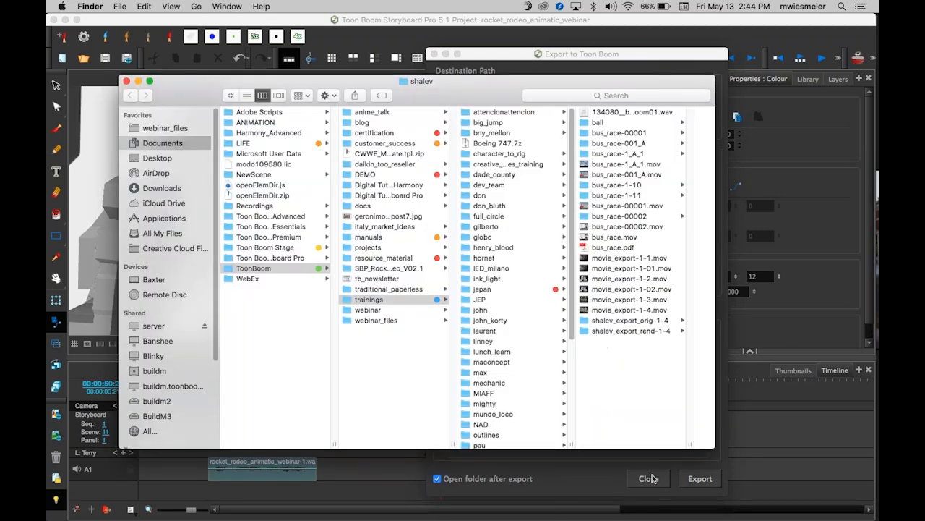
key("super+w")
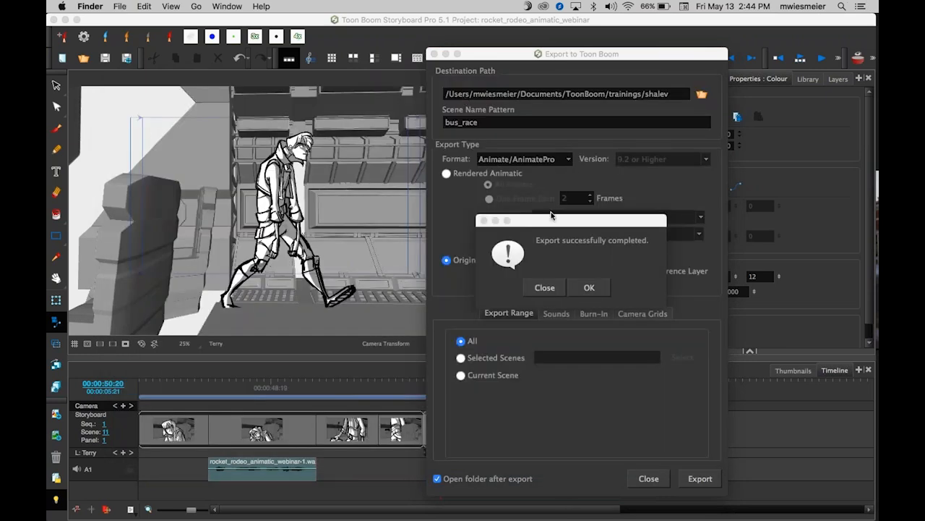
left_click(559, 225)
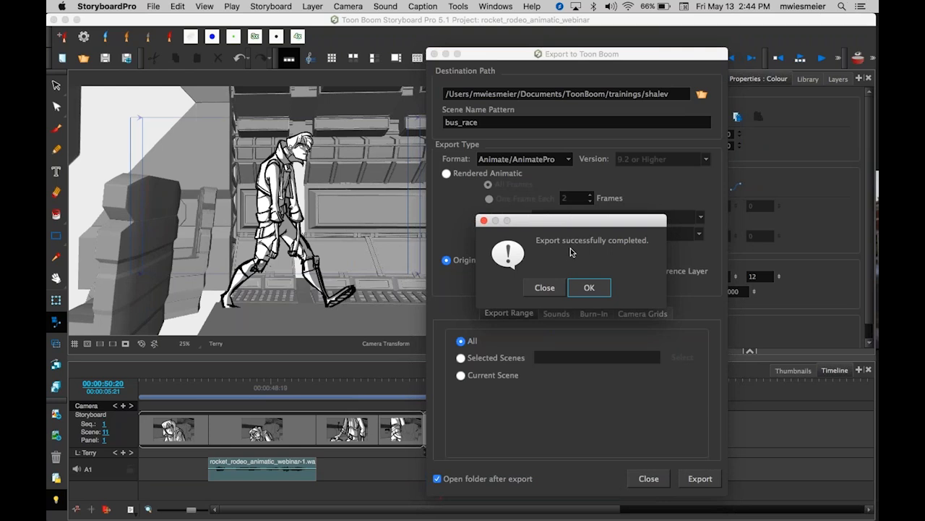
left_click(545, 288)
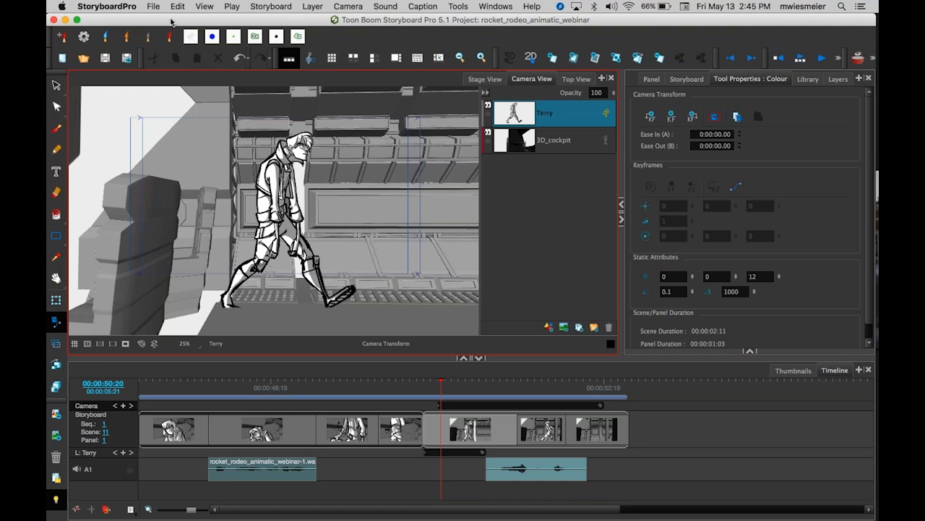
Review the project's title settings and Project Resolution in the Project Properties dialog.
left_click(271, 8)
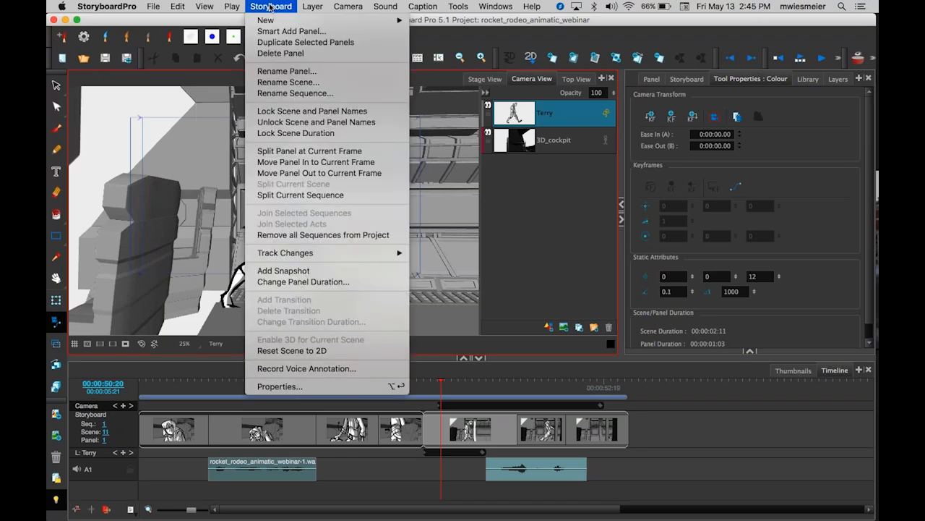
mouse_move(232, 9)
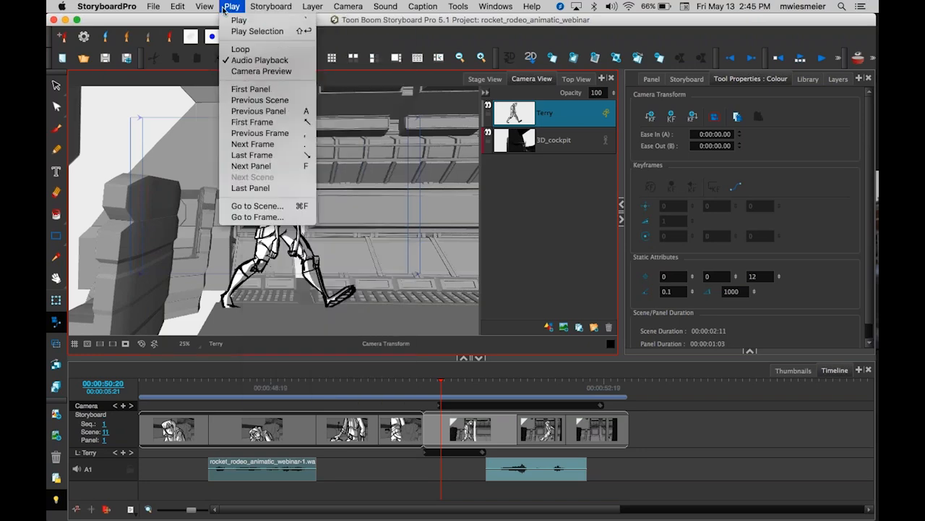
mouse_move(271, 8)
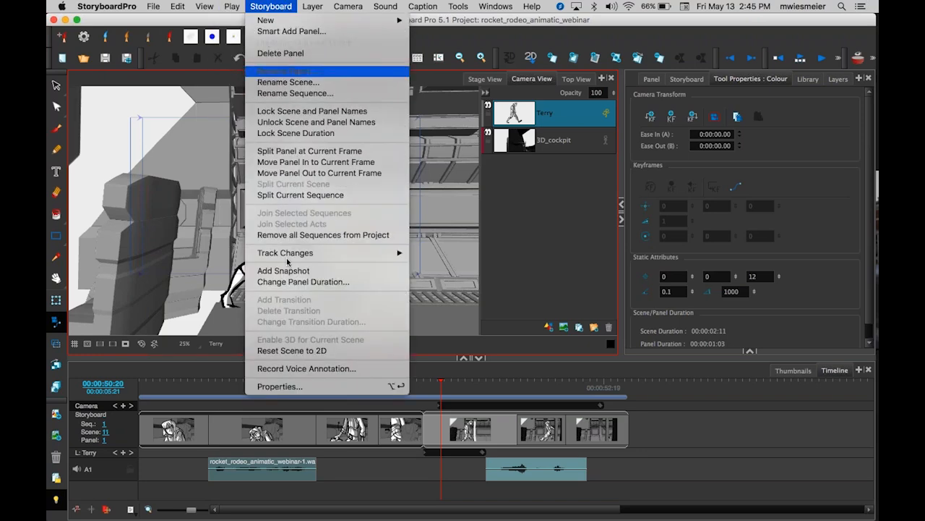
left_click(308, 388)
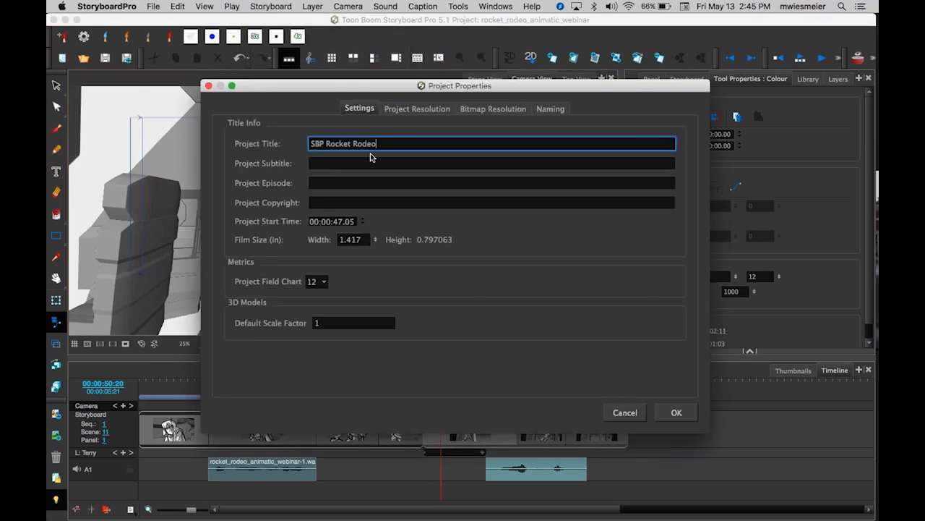
left_click(416, 109)
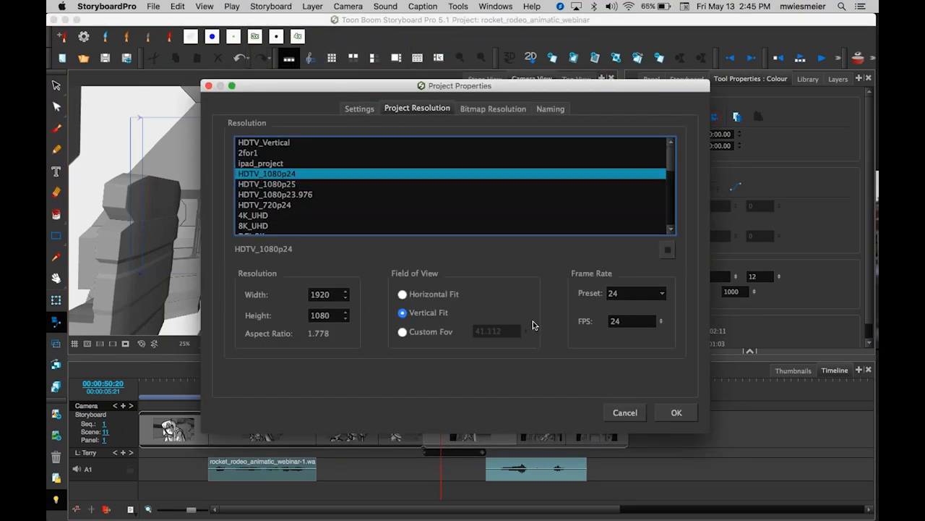
left_click(615, 297)
left_click(626, 412)
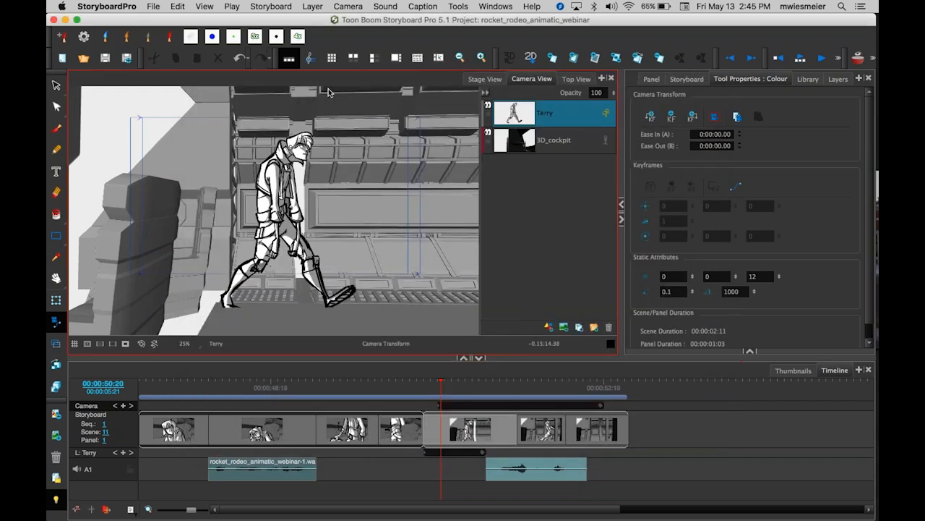
left_click(272, 7)
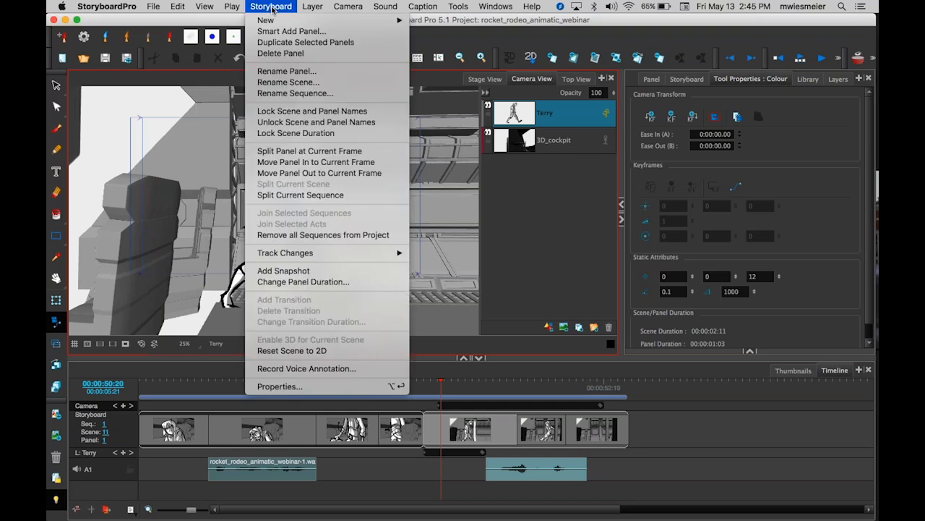
left_click(368, 390)
left_click(405, 110)
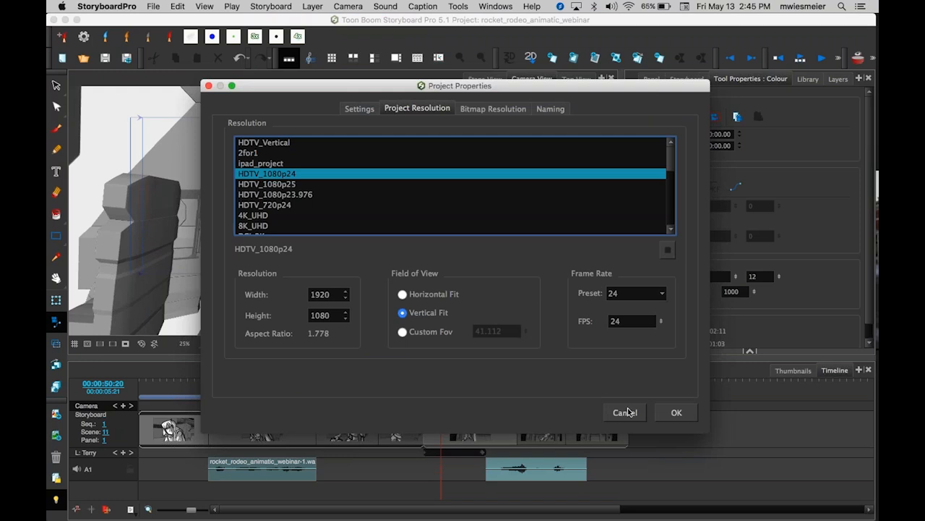
left_click(672, 412)
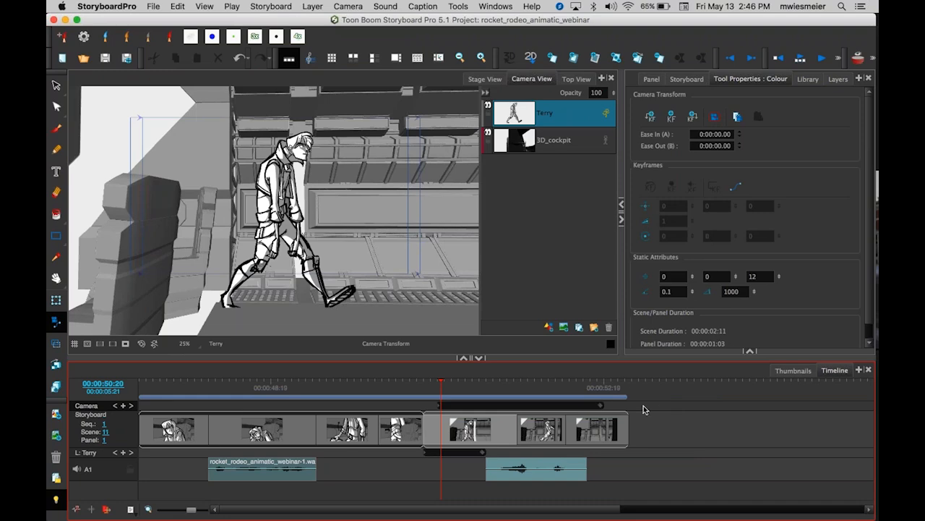
Enlarge the timeline and add two new audio tracks below A1.
left_click_drag(470, 357, 469, 254)
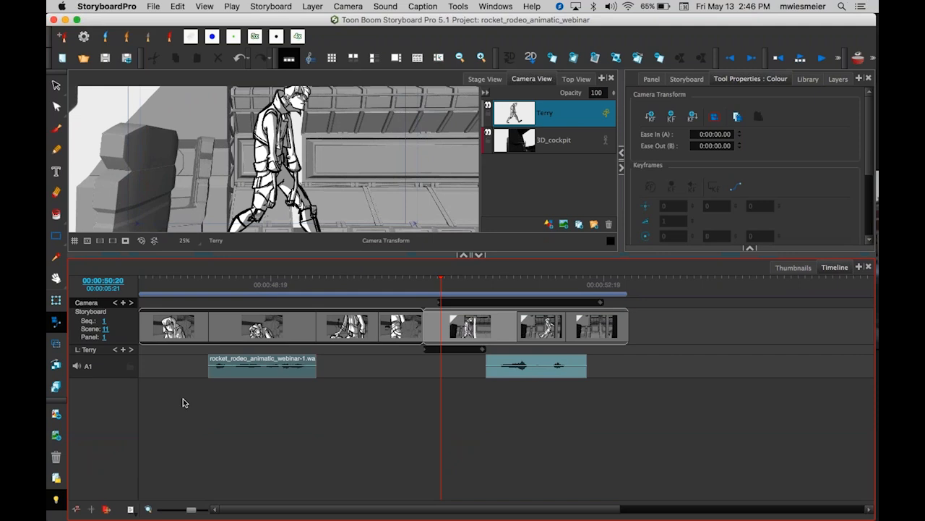
left_click(110, 371)
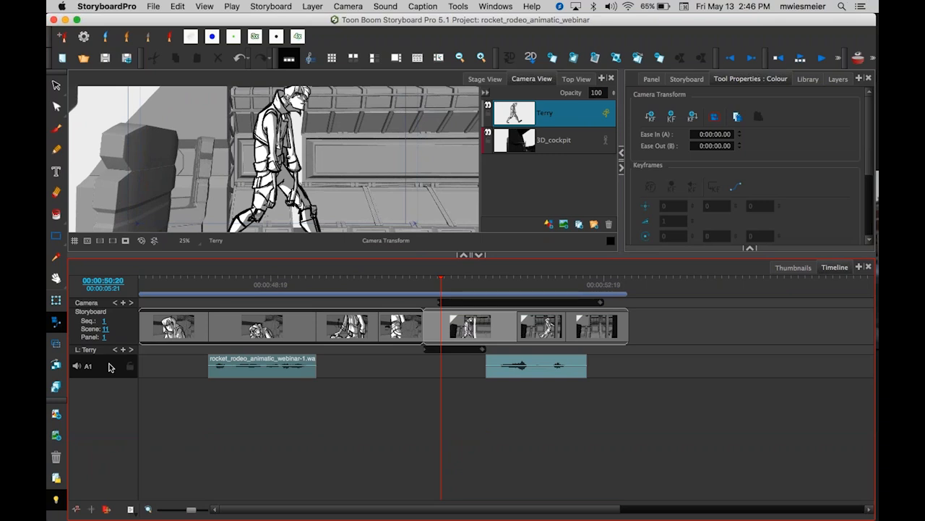
right_click(110, 367)
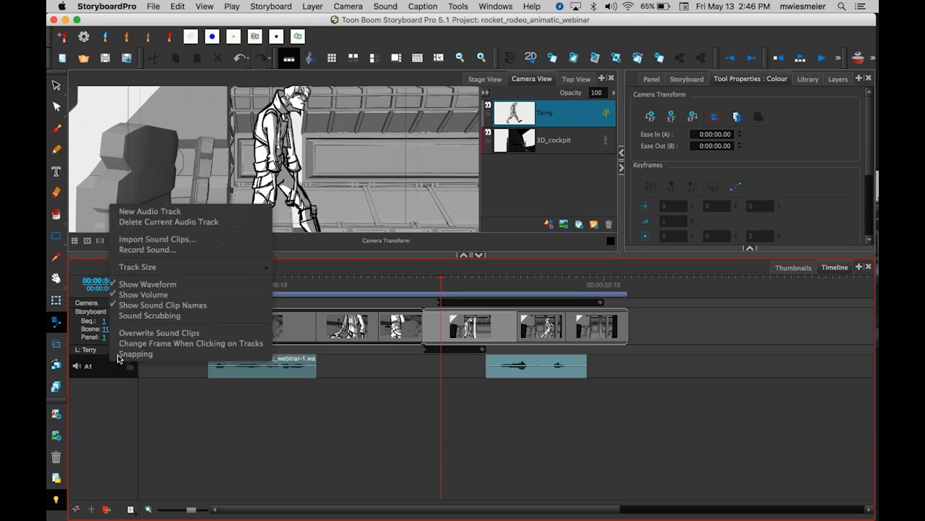
left_click(199, 211)
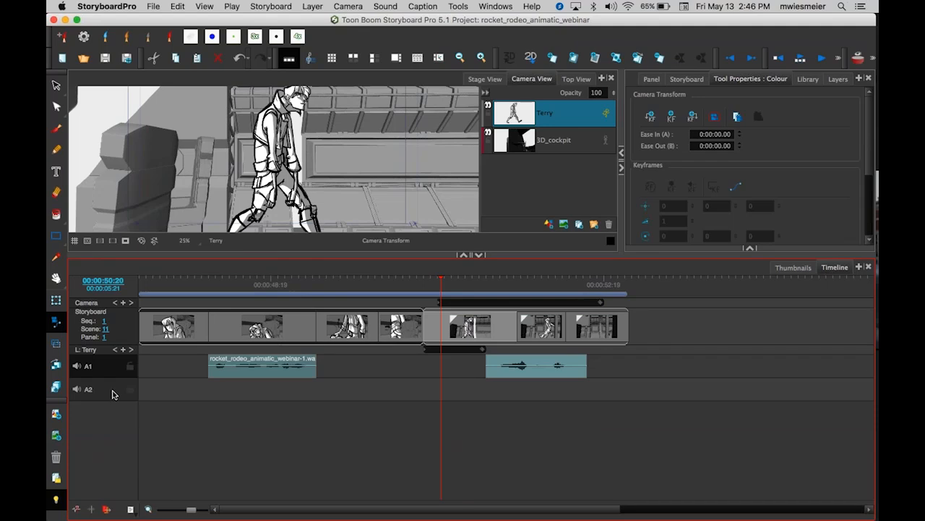
right_click(113, 380)
left_click(155, 241)
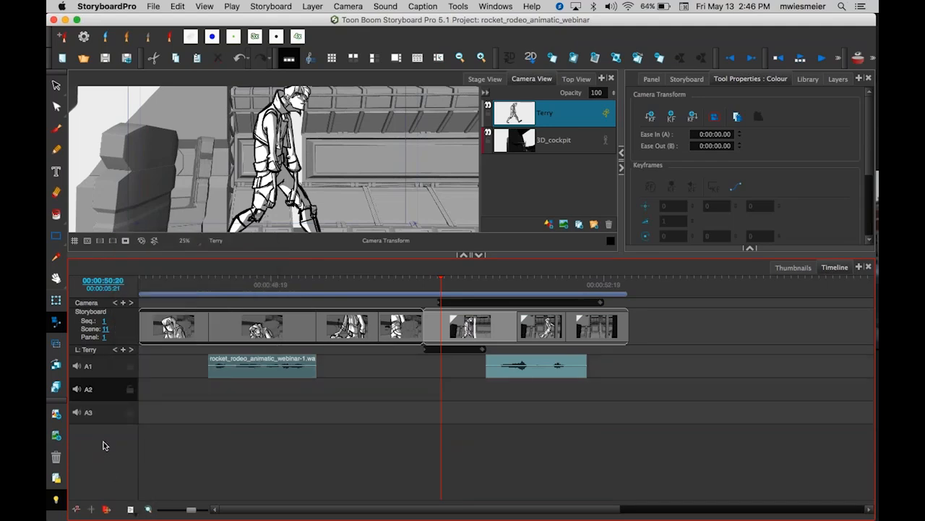
Toggle mute and lock on audio tracks A3 and A1, then unlock them again.
left_click(76, 414)
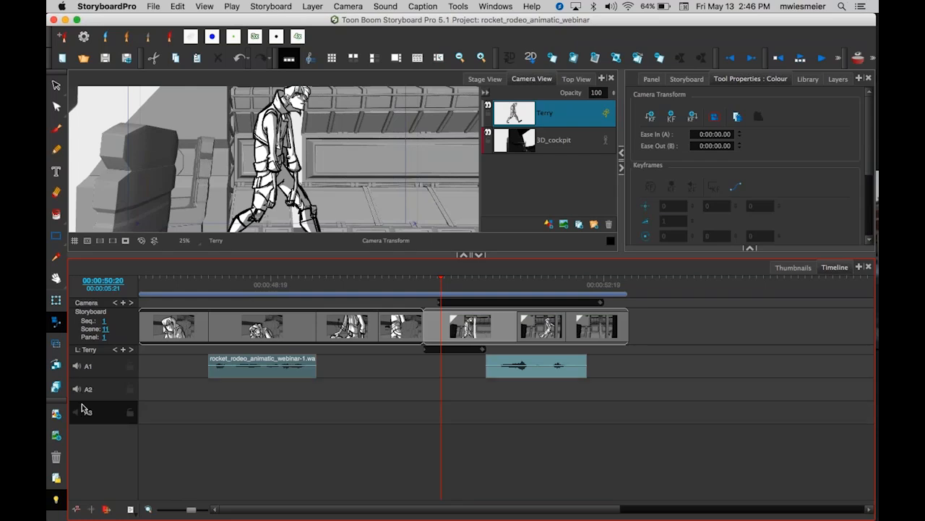
left_click(130, 413)
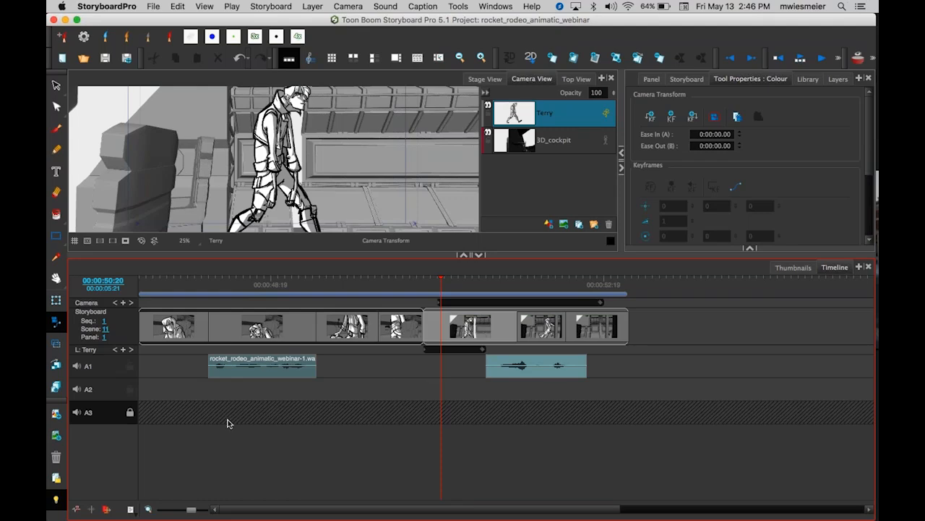
left_click(130, 365)
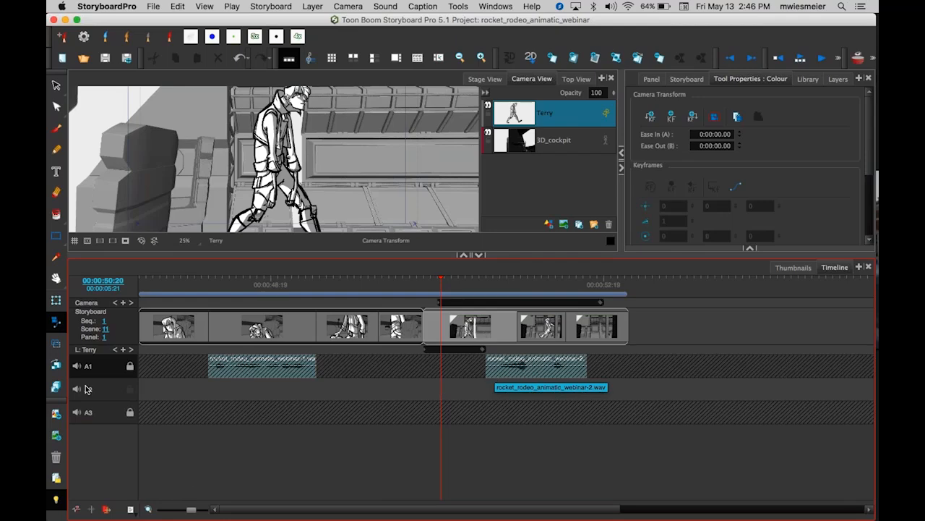
left_click(130, 366)
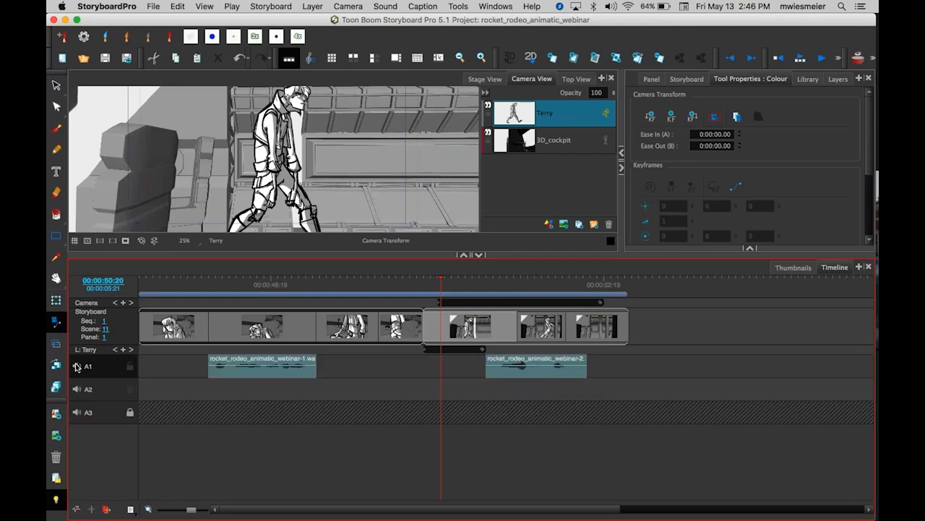
left_click(130, 412)
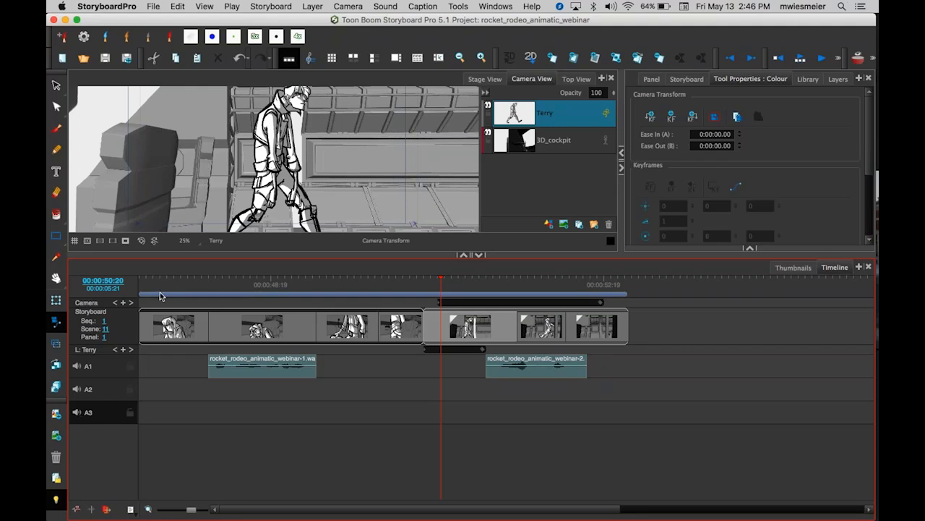
Add volume envelope points to the first sound clip on A1 to create a fade-in at its start.
left_click_drag(199, 254, 199, 394)
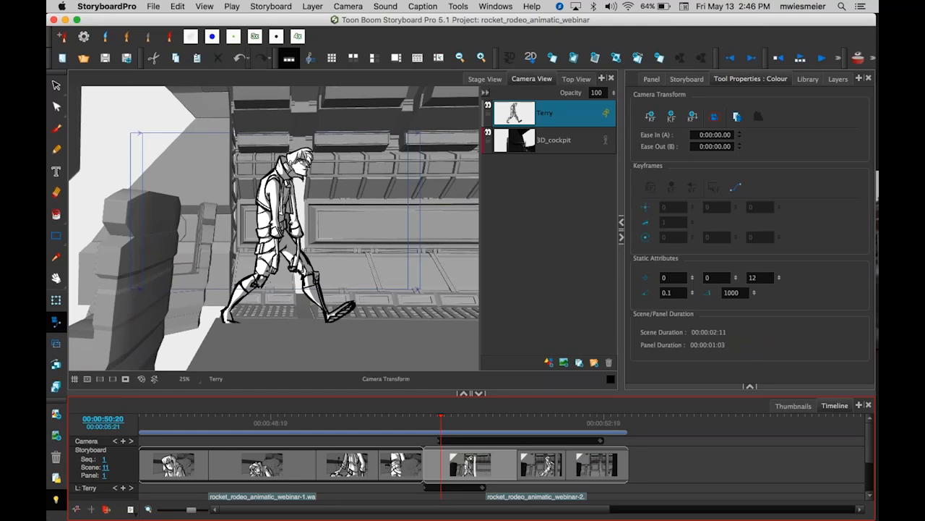
left_click_drag(200, 393, 200, 287)
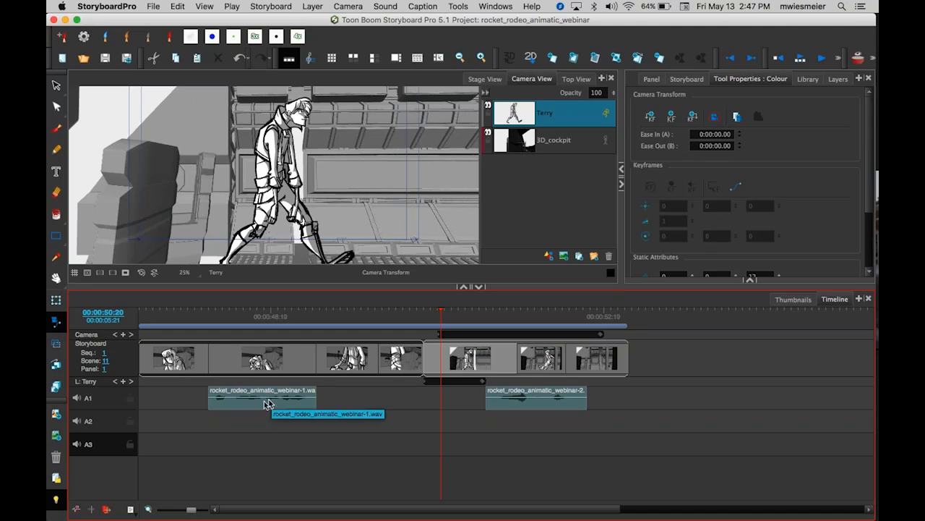
left_click(215, 400)
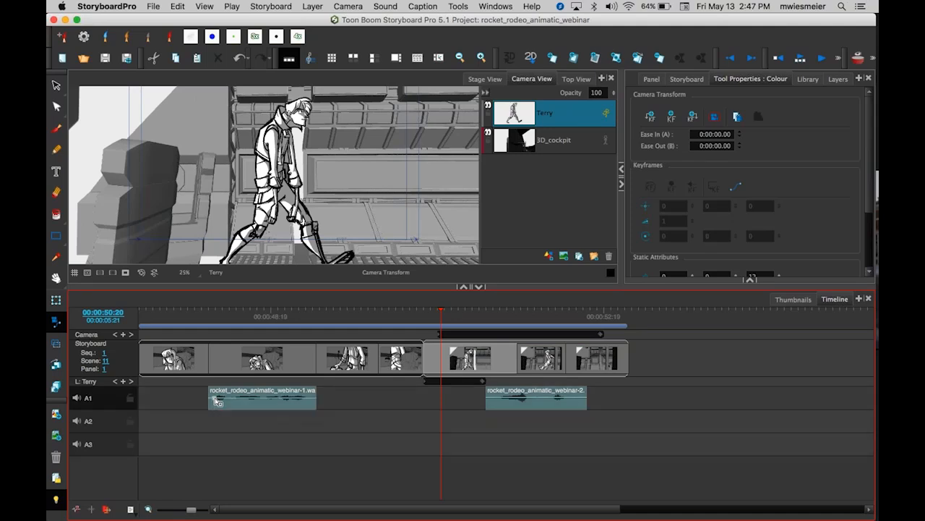
left_click(254, 398)
left_click_drag(215, 398, 264, 399)
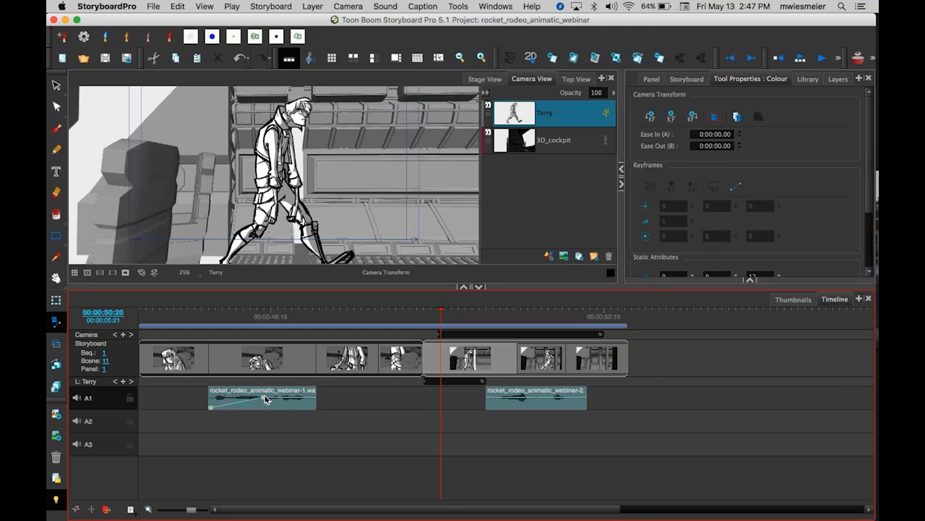
left_click(209, 316)
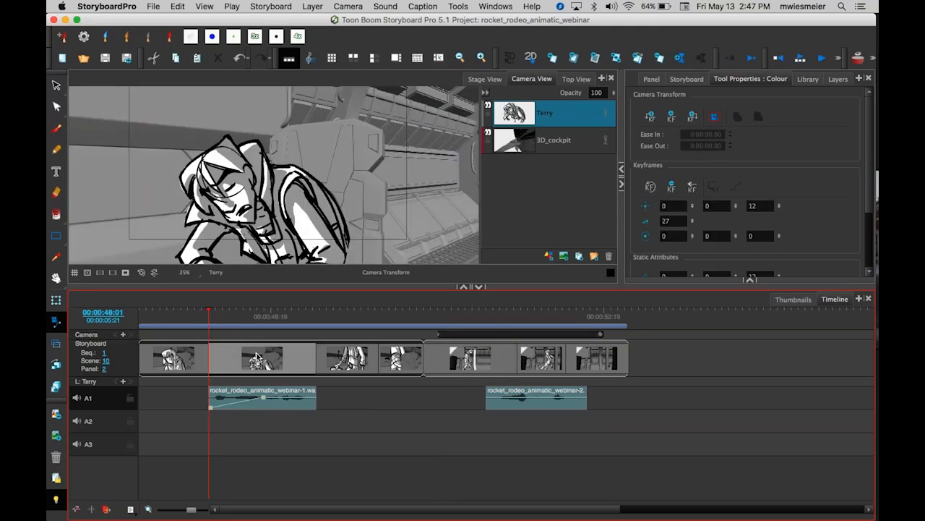
Add a volume envelope point at the end of the first A1 sound clip and pull it down to create a fade-out.
key("Return")
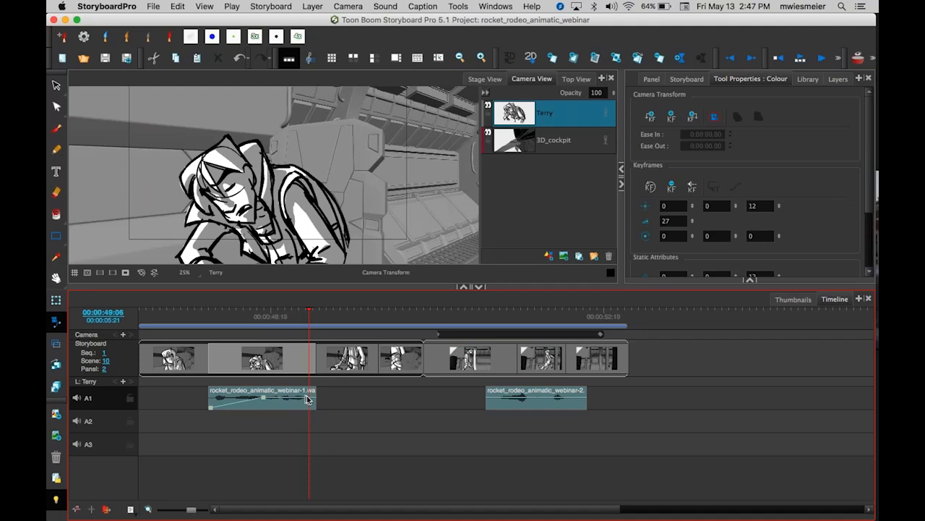
left_click_drag(310, 398, 311, 416)
left_click(714, 116)
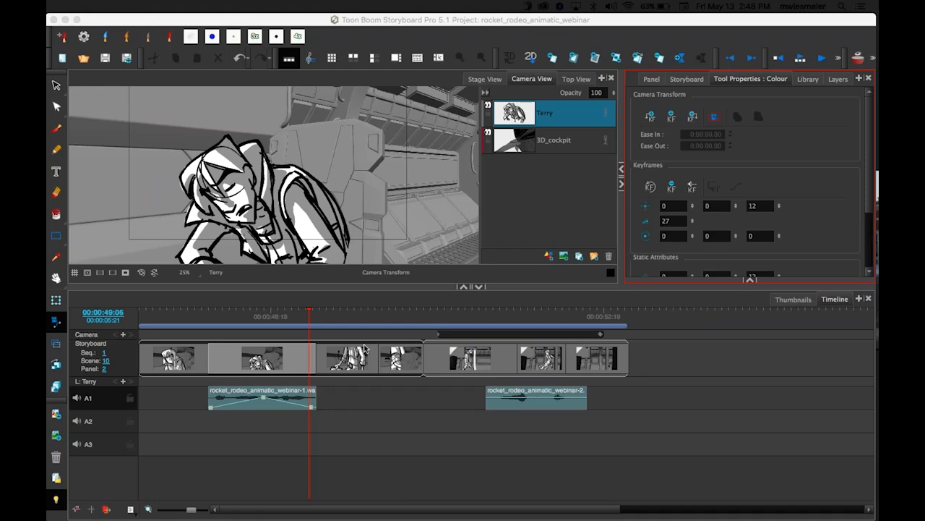
Enlarge the Camera View, then open Export to Movie and review its resolution options before closing the dialog.
left_click(398, 288)
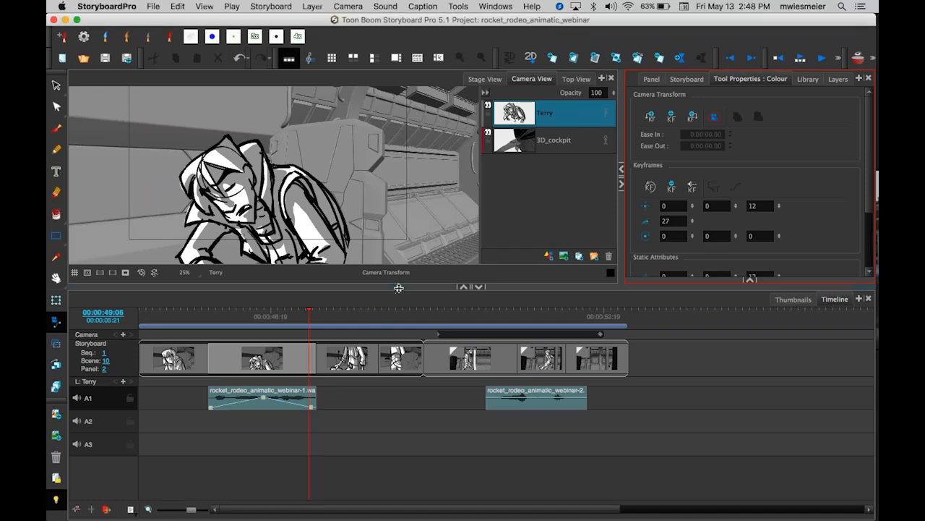
left_click_drag(399, 287, 398, 368)
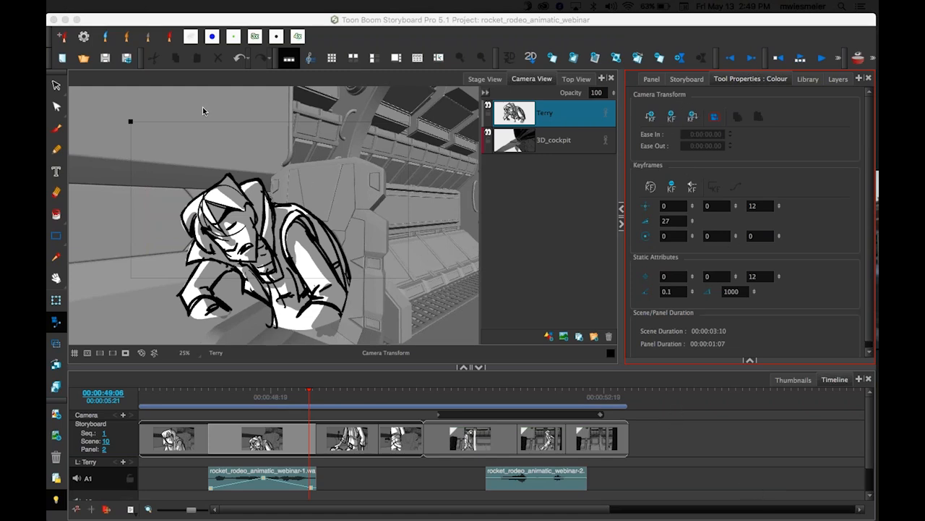
mouse_move(148, 20)
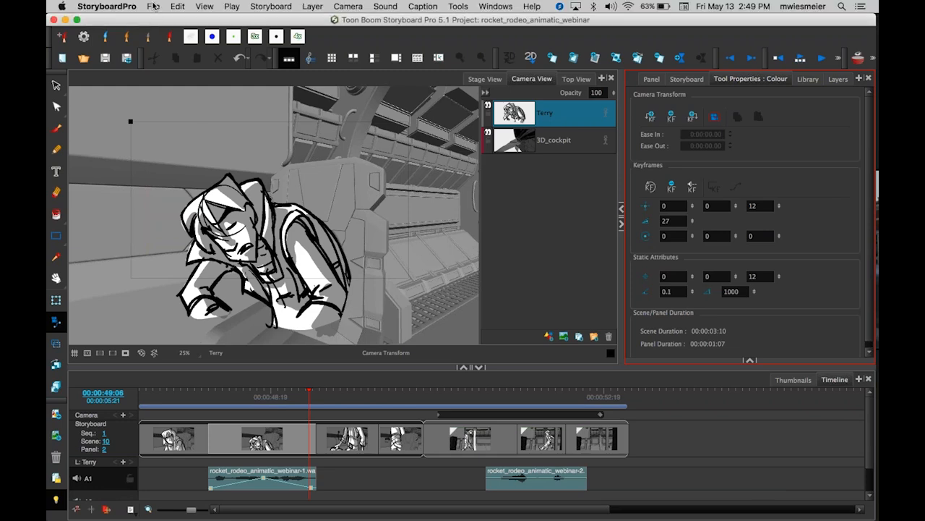
left_click(153, 7)
mouse_move(245, 237)
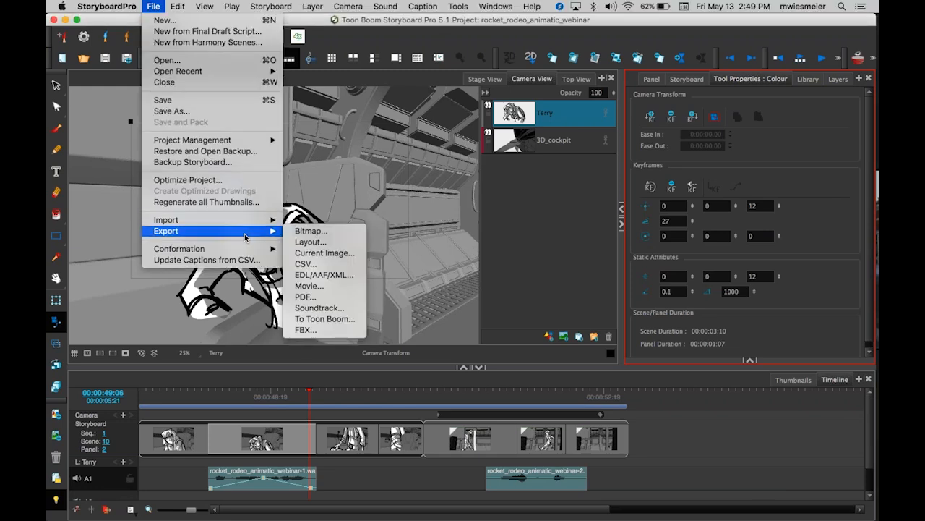
key("Return")
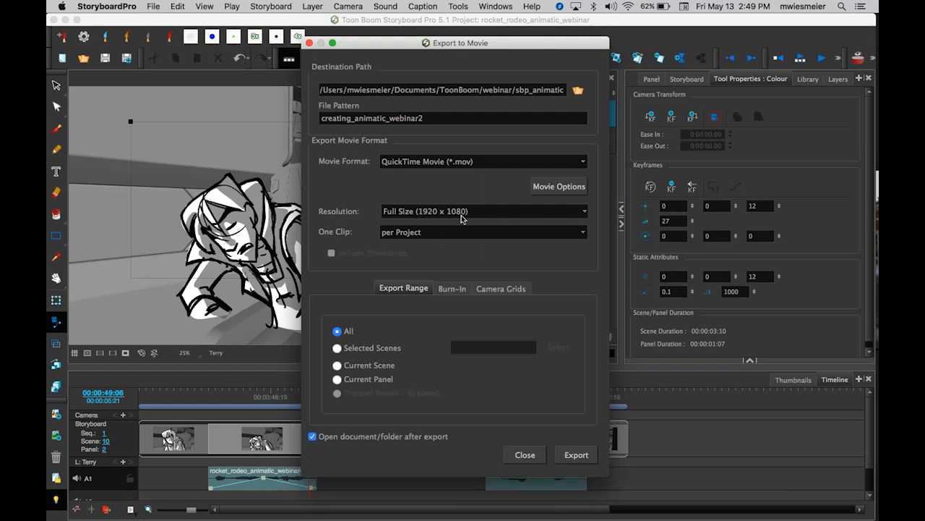
left_click(587, 212)
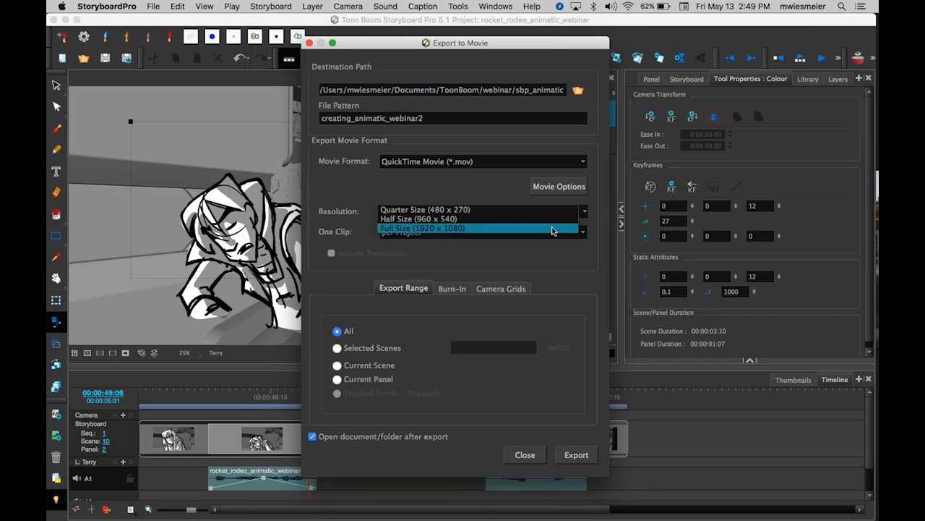
left_click(530, 456)
left_click(526, 455)
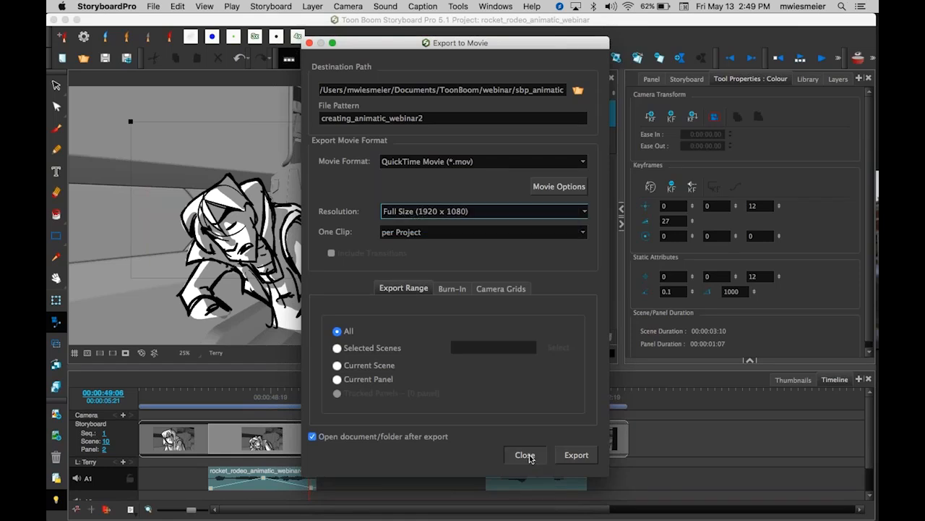
Scrub between scene 10's panels on the timeline and zoom and pan the Camera View to inspect the shot.
left_click(633, 242)
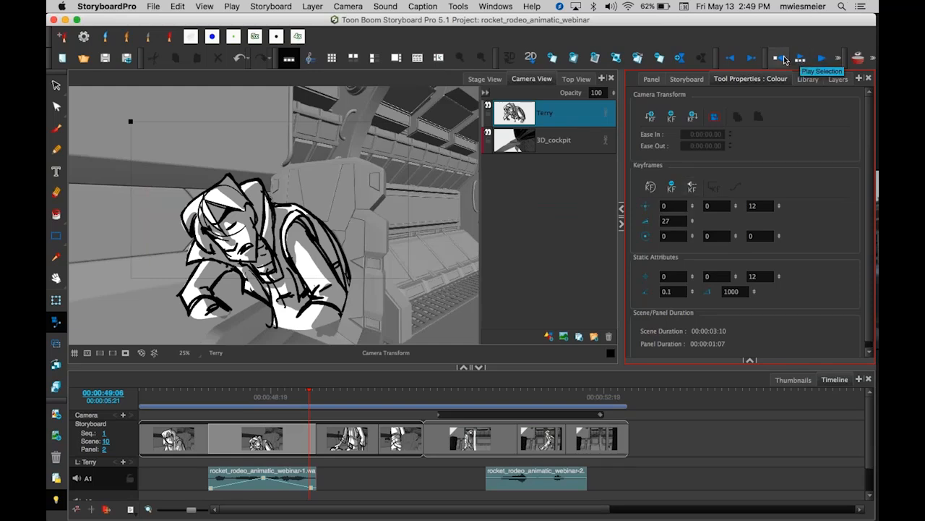
left_click(578, 509)
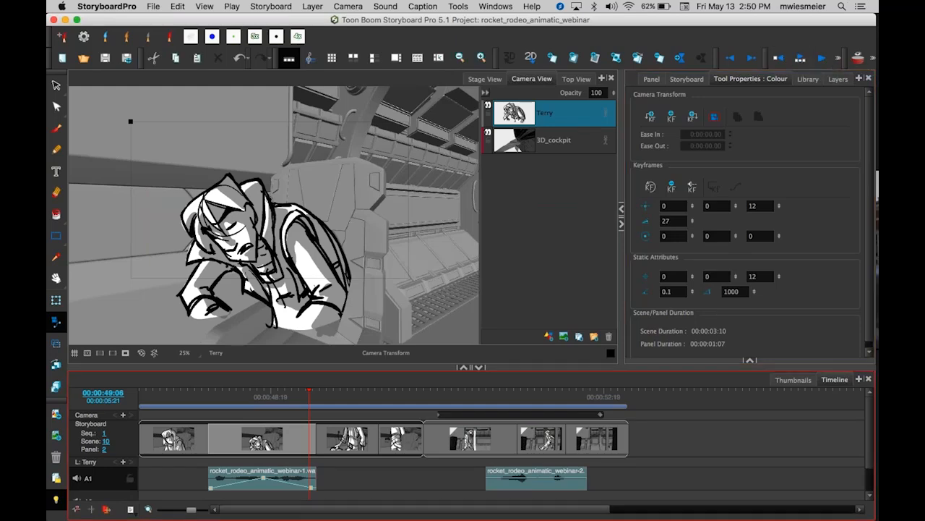
left_click_drag(490, 510, 280, 514)
left_click_drag(311, 387, 181, 395)
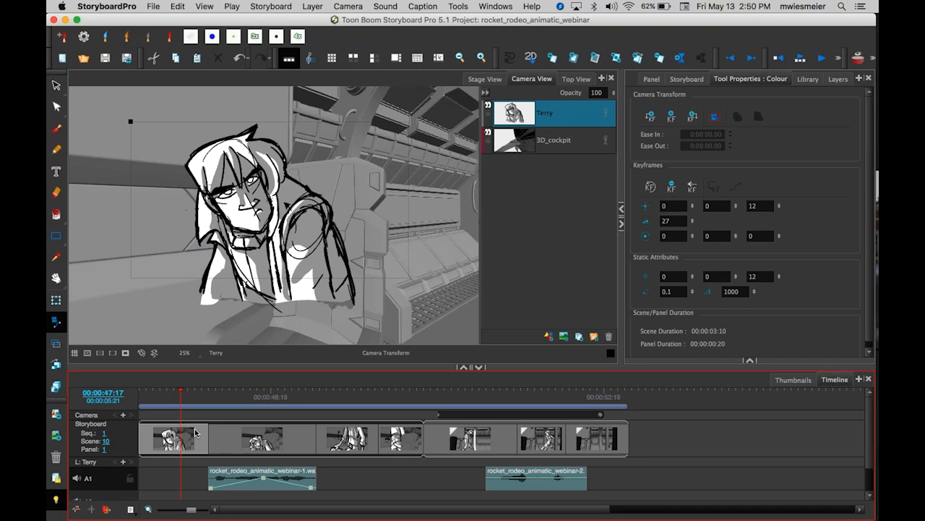
left_click(126, 354)
left_click(126, 354)
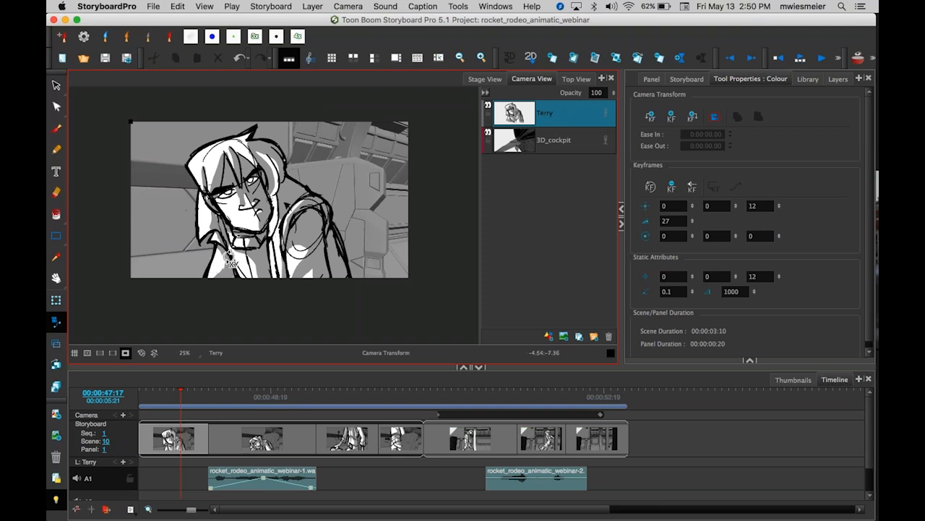
key("space")
left_click_drag(237, 257, 243, 277)
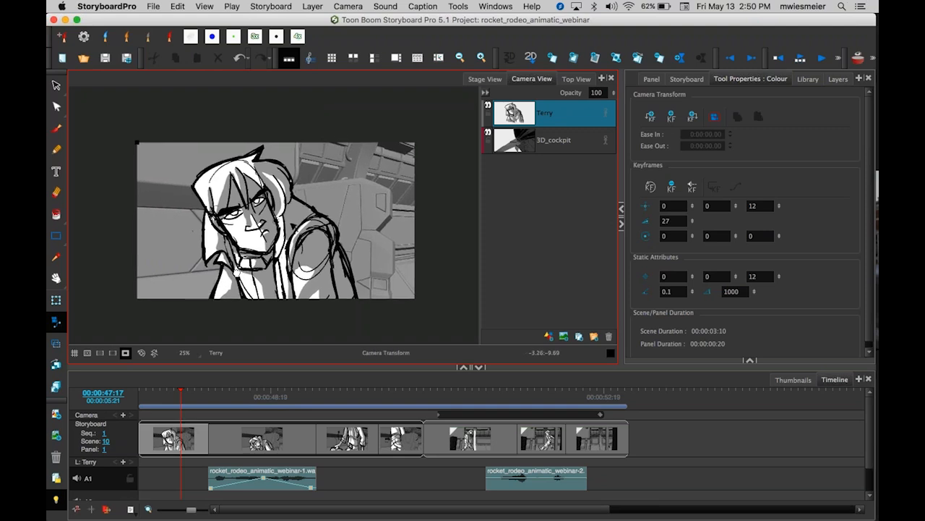
key("2")
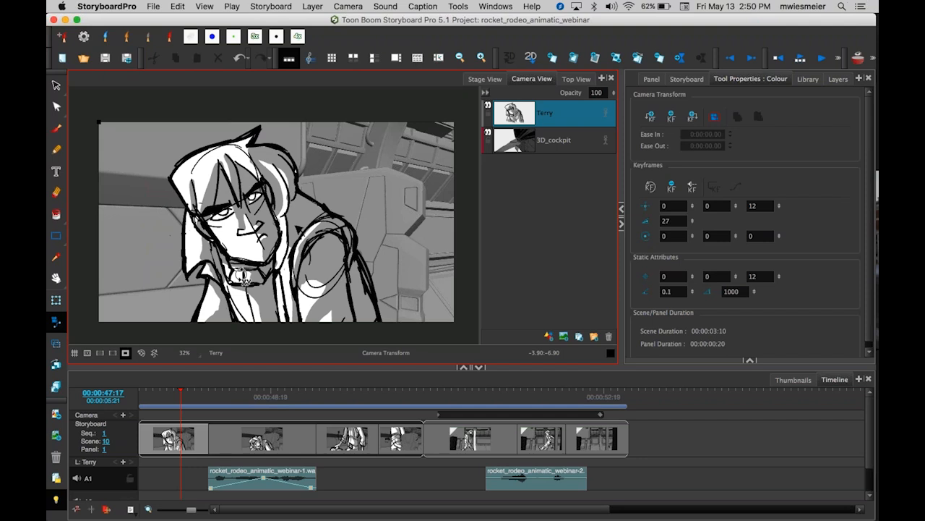
left_click(279, 413)
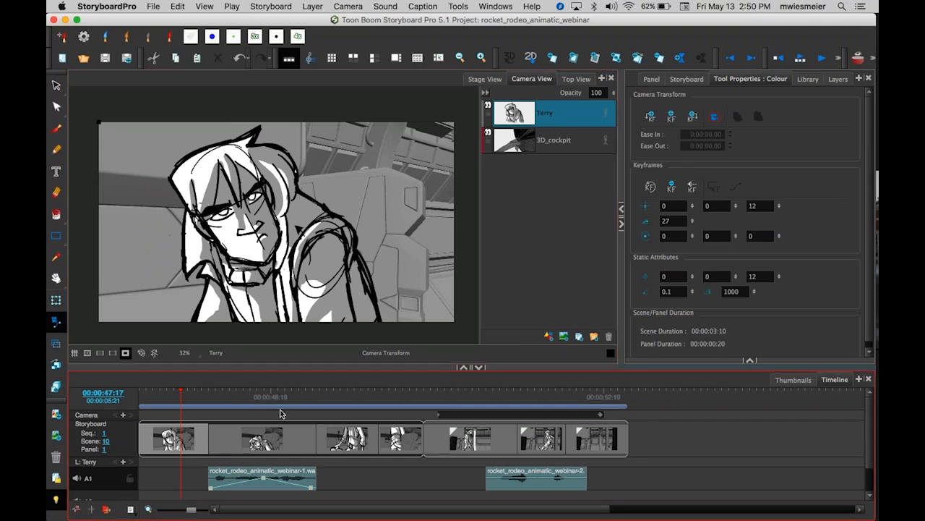
left_click(227, 394)
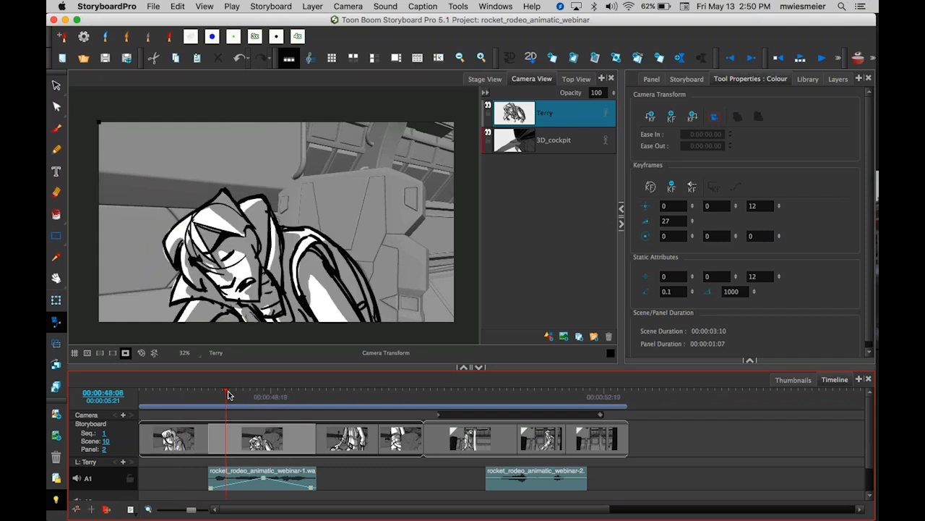
left_click_drag(227, 394, 121, 399)
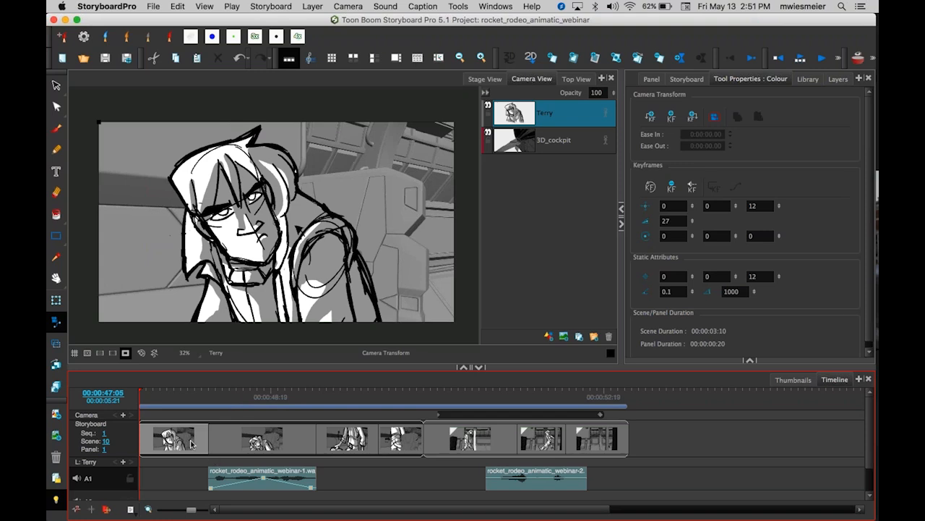
left_click(290, 434)
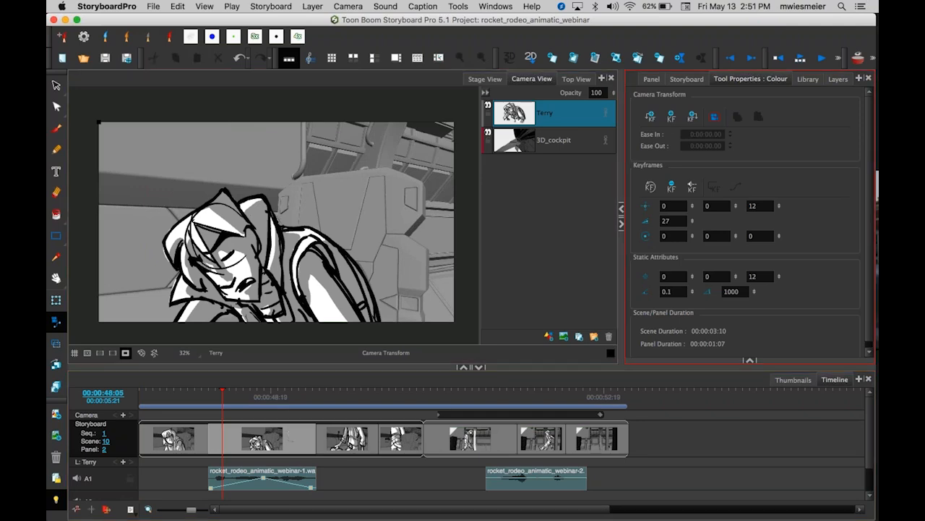
Switch to the Storyboard layout and shrink the Dialog fields of panels 1 to 4 so their Action Notes sections line up.
left_click(794, 380)
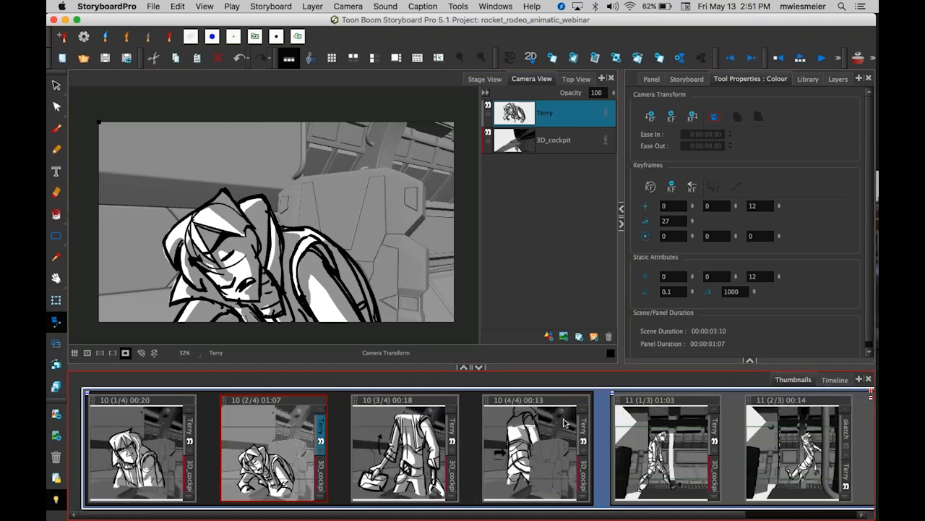
left_click(835, 381)
left_click(793, 380)
left_click(672, 206)
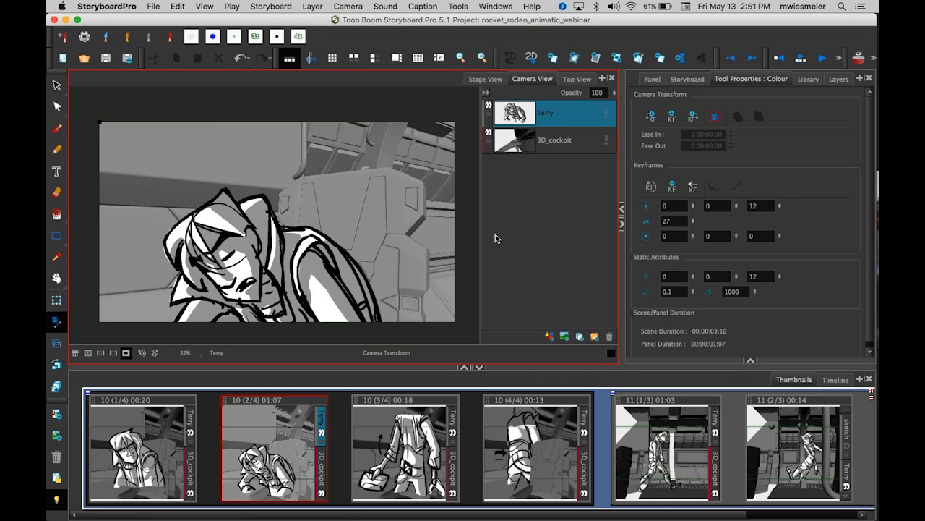
left_click(355, 58)
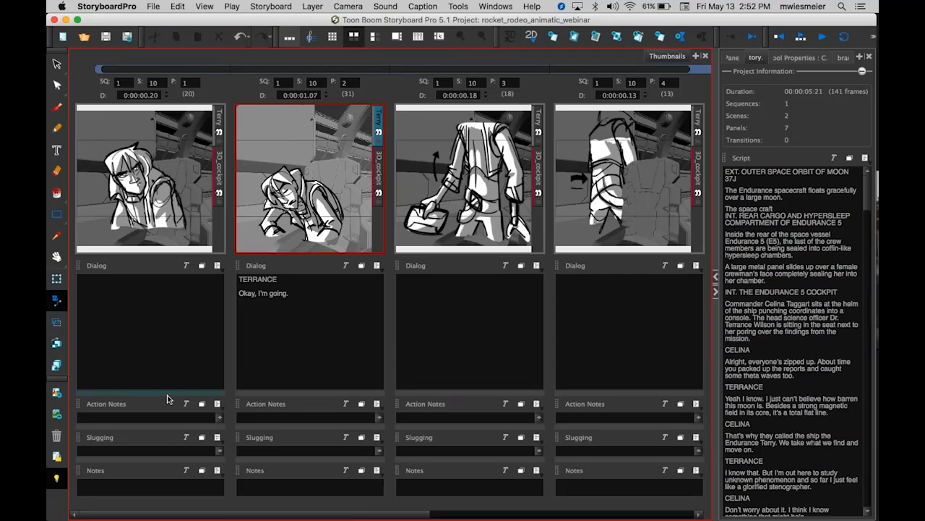
left_click_drag(167, 368, 167, 347)
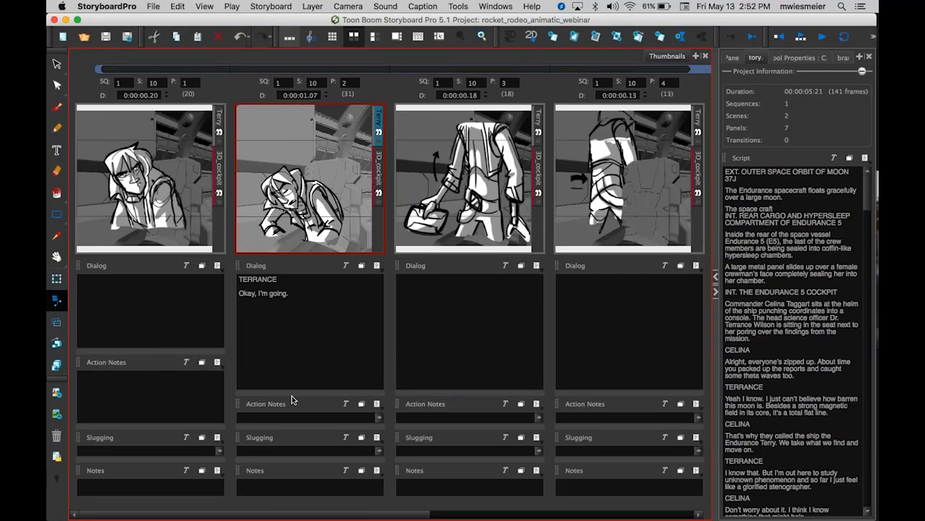
left_click_drag(294, 394, 290, 352)
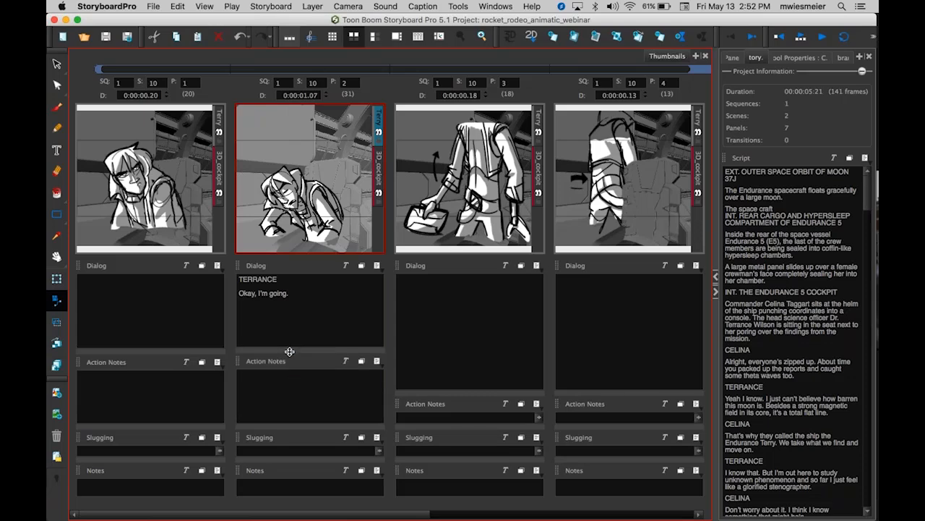
left_click_drag(467, 393, 462, 352)
left_click_drag(611, 394, 595, 349)
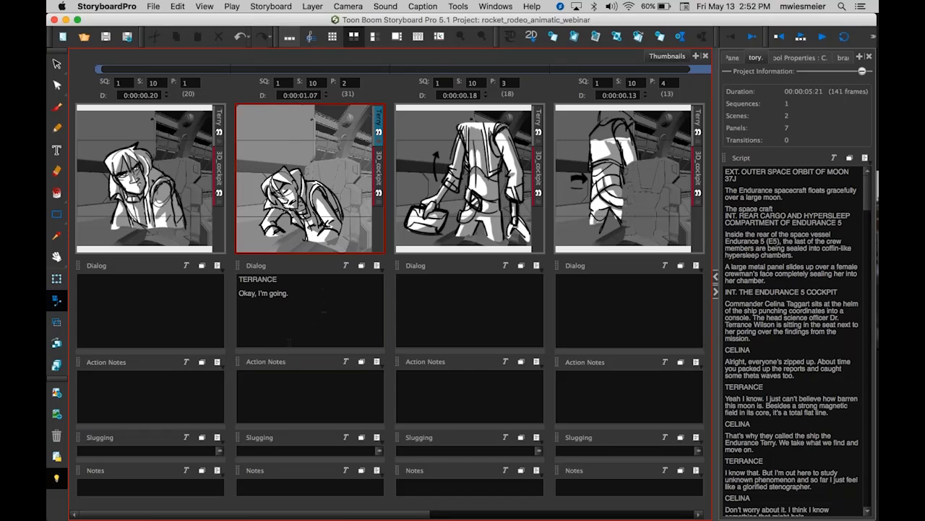
Return to the drawing layout with the Timeline shown and resize the timeline panel to display the audio tracks.
left_click(289, 40)
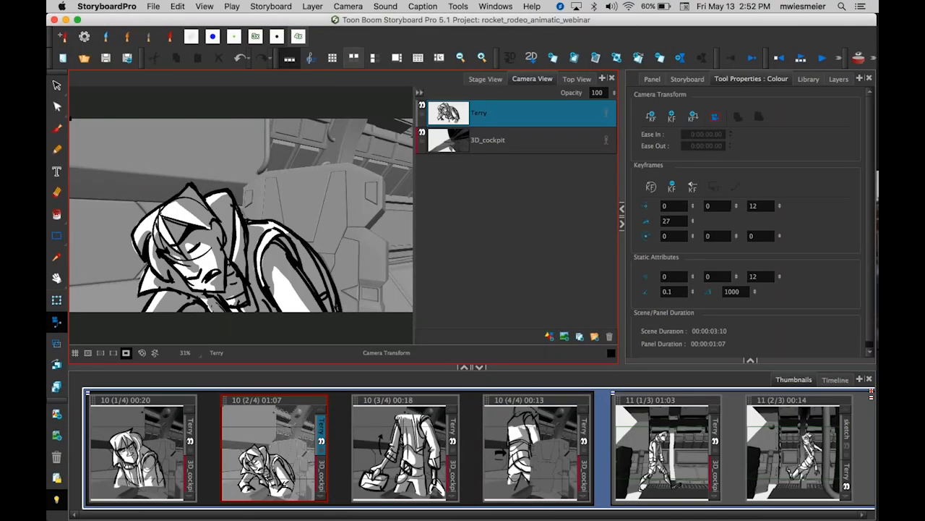
left_click(836, 379)
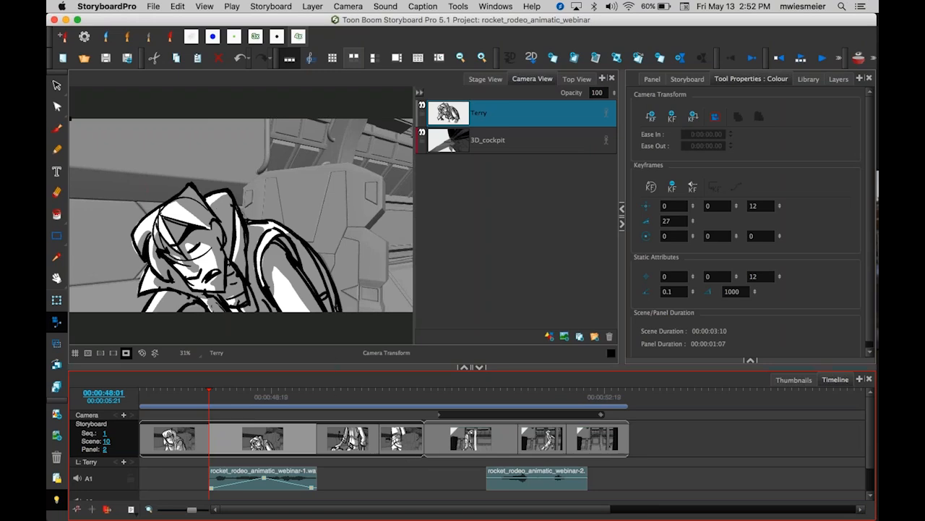
left_click_drag(331, 367, 332, 323)
left_click(310, 312)
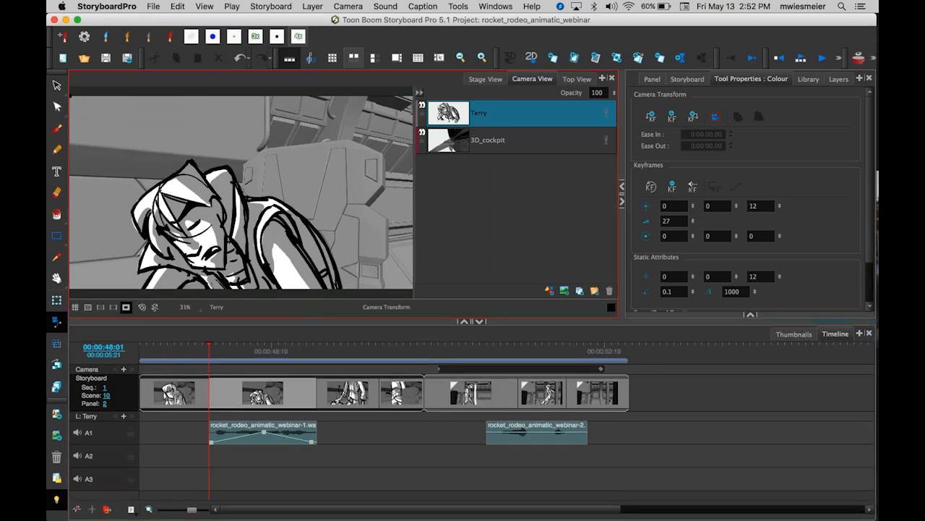
left_click_drag(318, 321, 318, 356)
left_click(394, 363)
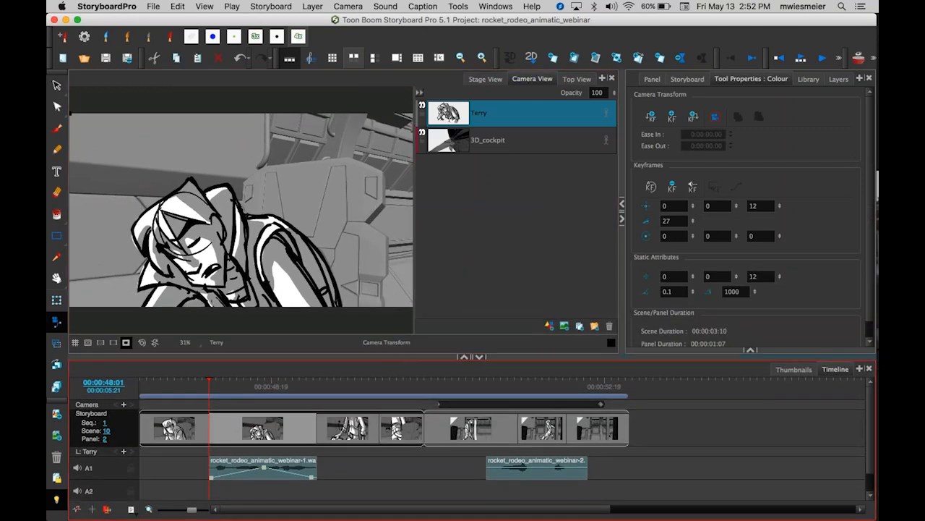
left_click_drag(388, 356, 392, 323)
left_click(392, 350)
left_click(280, 411)
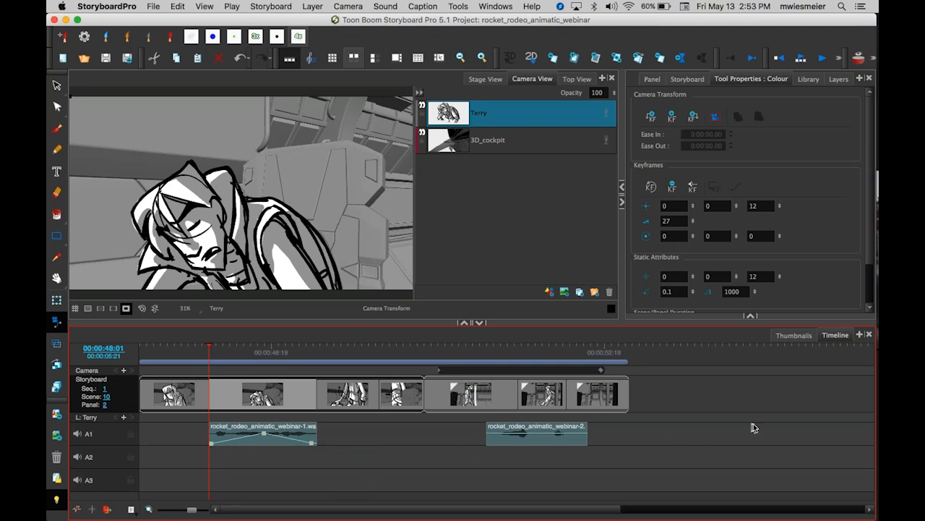
Turn the audio track's volume envelope display off and back on.
right_click(526, 436)
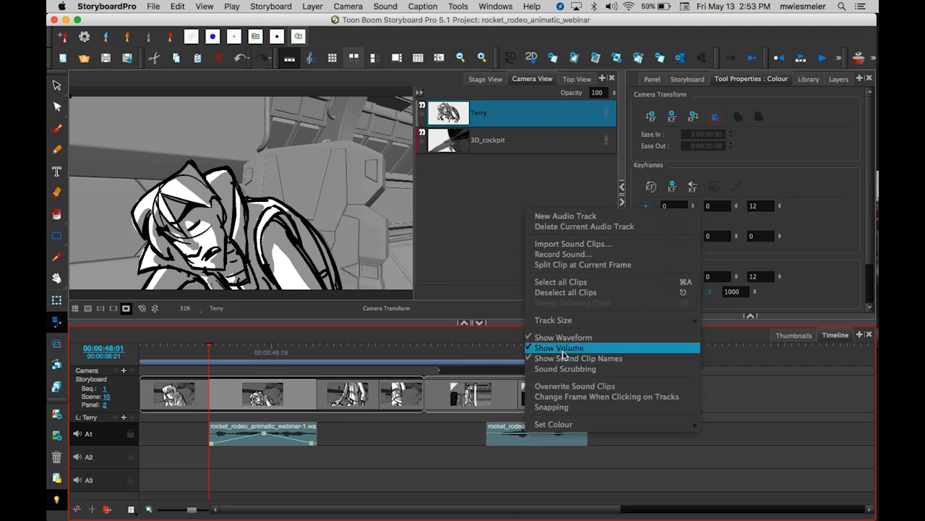
left_click(510, 434)
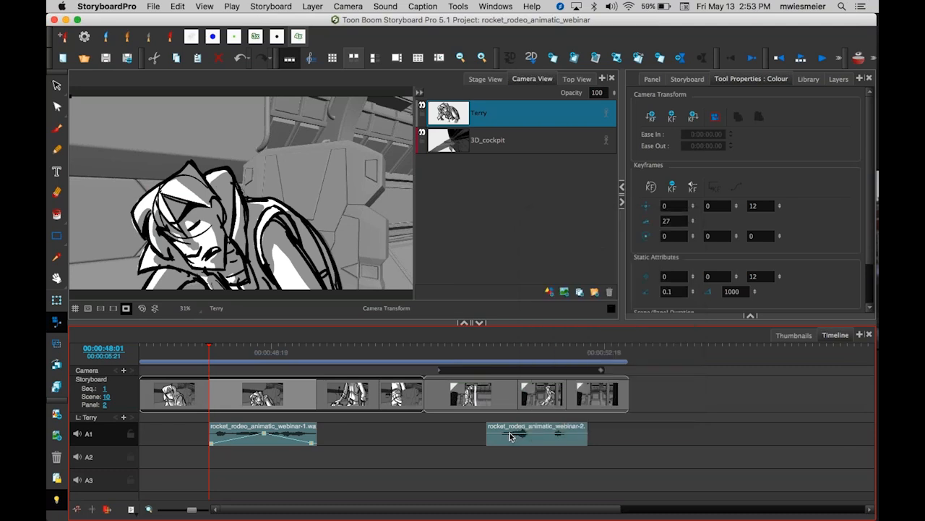
right_click(511, 435)
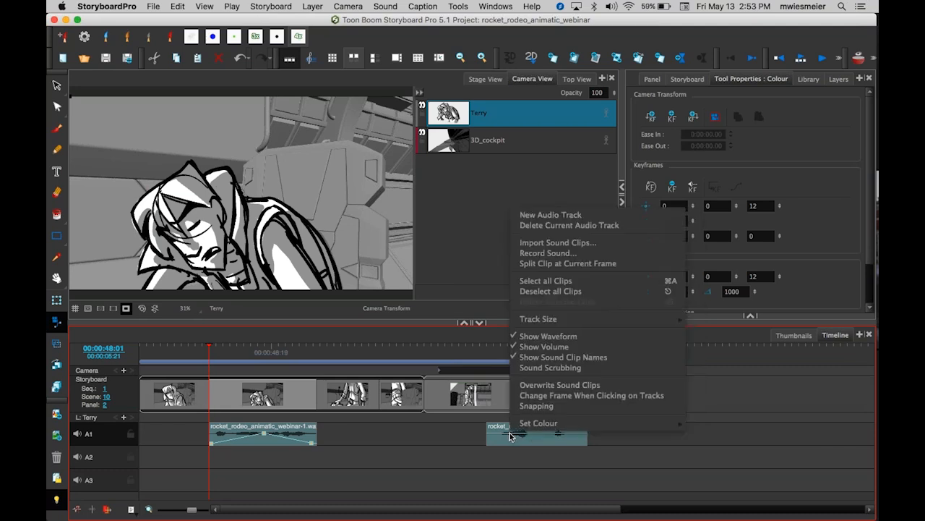
left_click(580, 348)
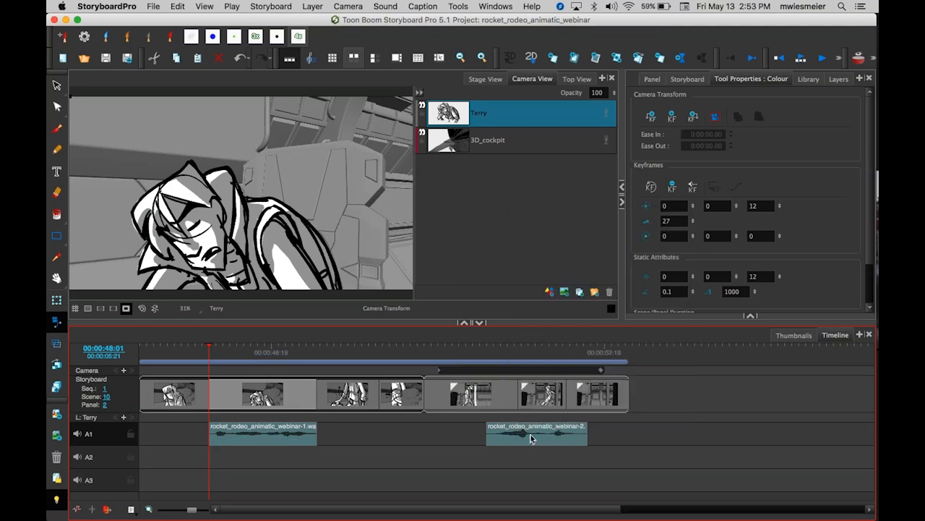
right_click(530, 438)
left_click(564, 347)
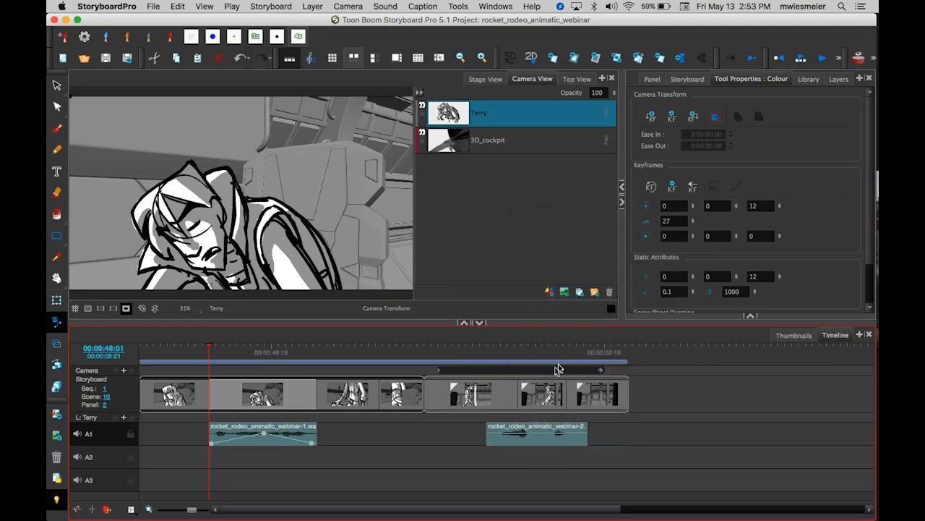
Turn the audio track's waveform display off and back on.
right_click(537, 430)
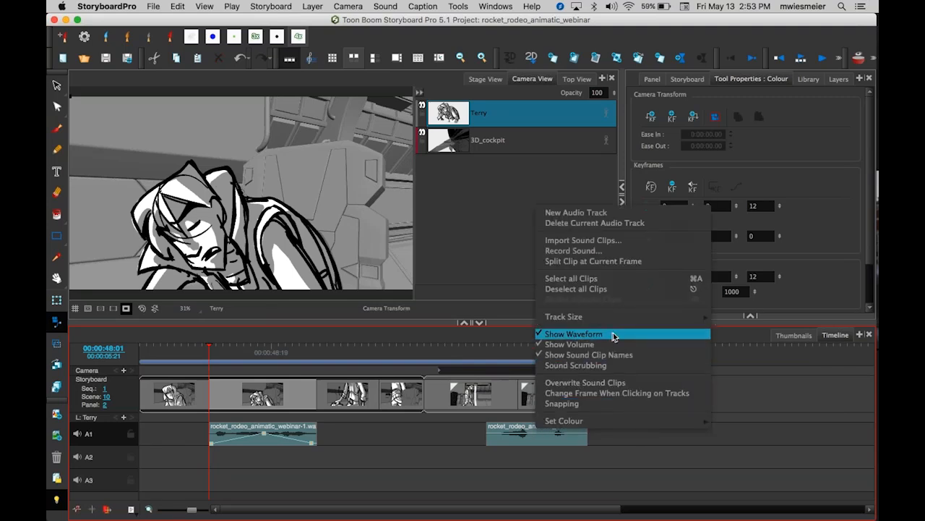
left_click(613, 333)
right_click(541, 432)
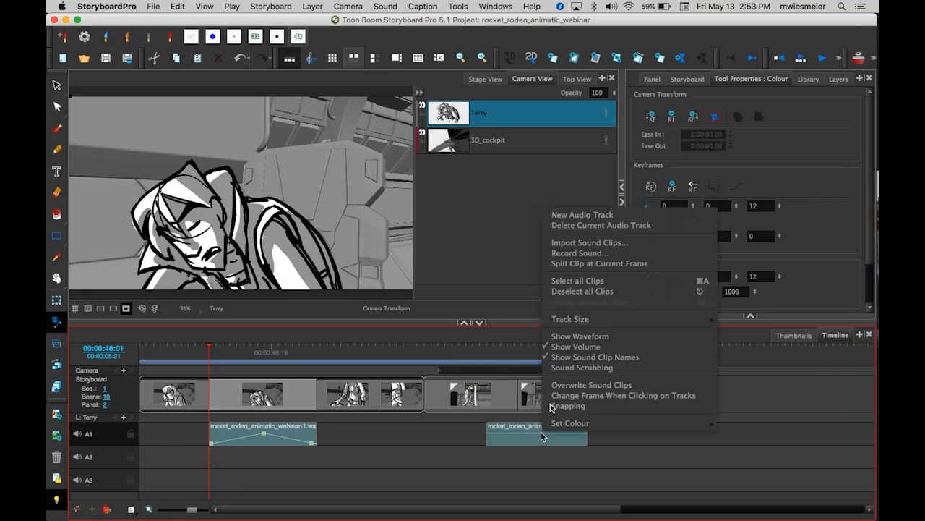
left_click(593, 337)
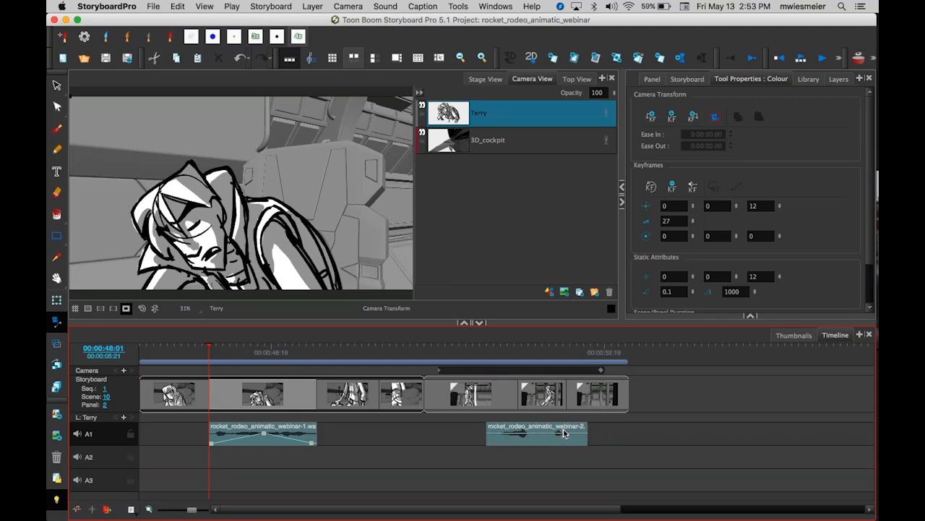
Add volume points to the second audio clip's envelope and drag them down to lower its volume near the start.
left_click(492, 437)
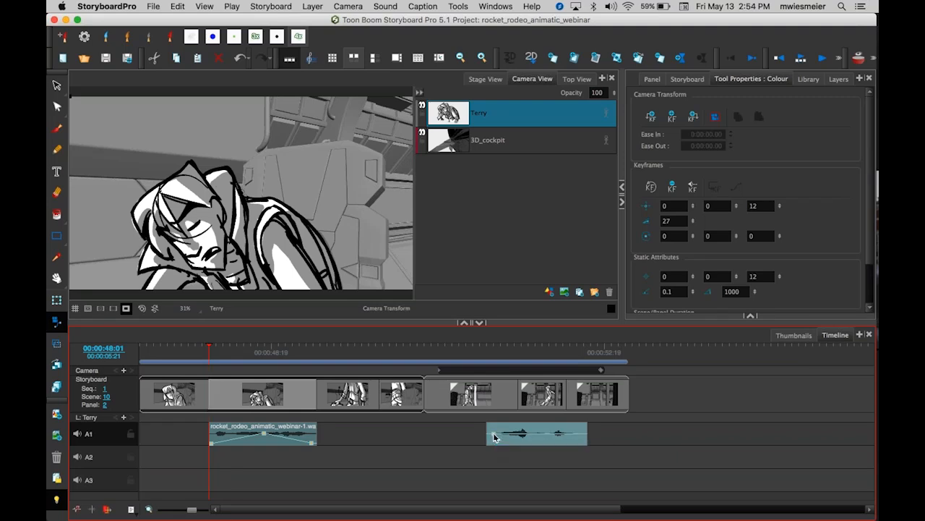
left_click(538, 434)
left_click_drag(493, 435, 490, 443)
left_click_drag(540, 432, 551, 435)
left_click_drag(490, 442, 491, 447)
mouse_move(525, 438)
left_mouse_down()
mouse_move(515, 432)
mouse_move(534, 423)
mouse_move(520, 442)
left_mouse_up()
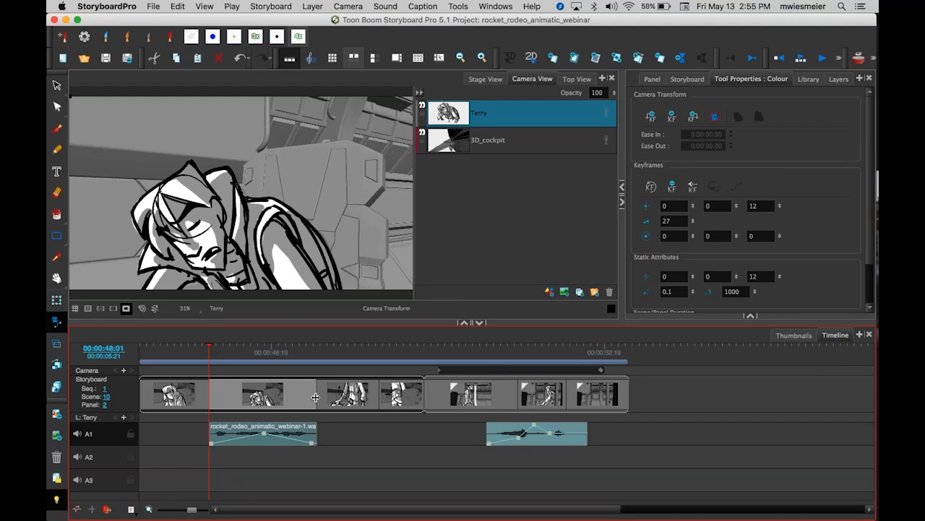
Drag the cut between scene 10's panels 2 and 3 later, then undo the change.
mouse_move(316, 392)
left_mouse_down()
mouse_move(369, 399)
mouse_move(327, 402)
left_mouse_up()
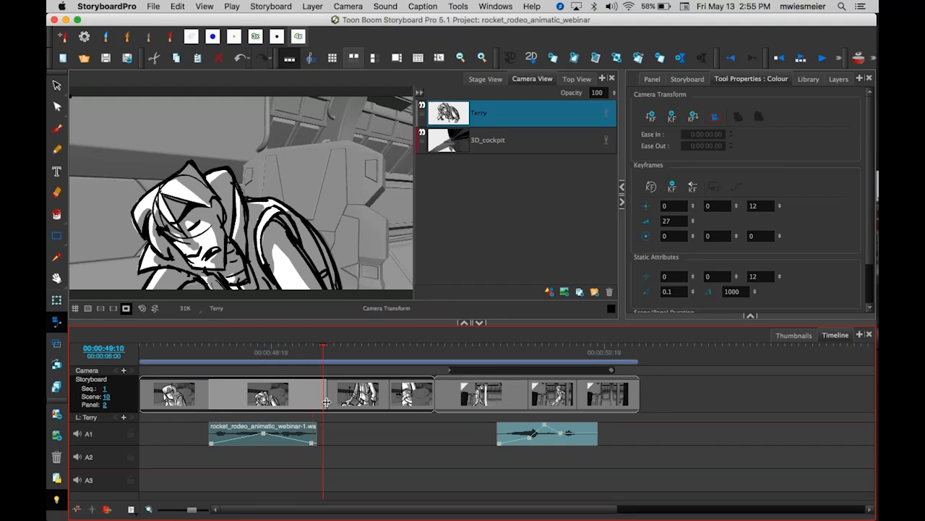
key("super+z")
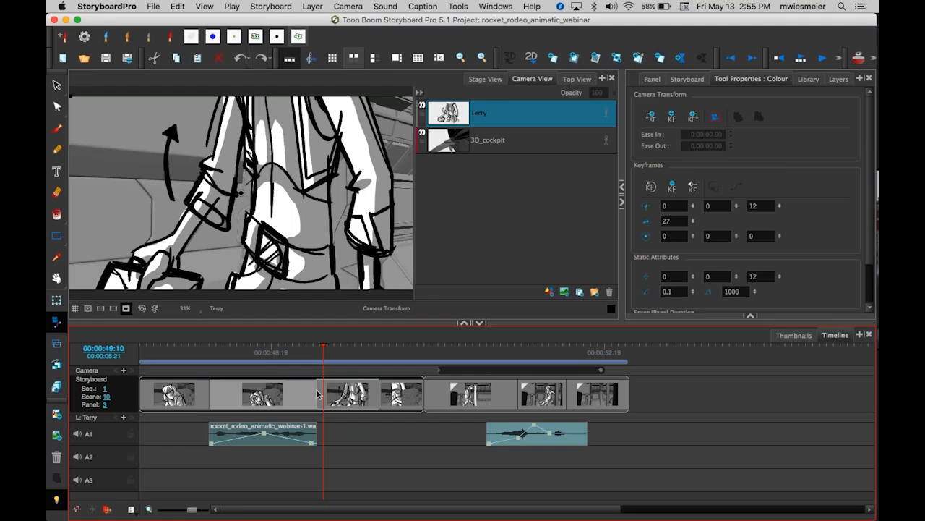
Move the cuts between panels 2, 3 and 4 slightly later while keeping the scene's overall length.
mouse_move(316, 393)
left_mouse_down()
mouse_move(325, 389)
mouse_move(284, 400)
mouse_move(328, 407)
left_mouse_up()
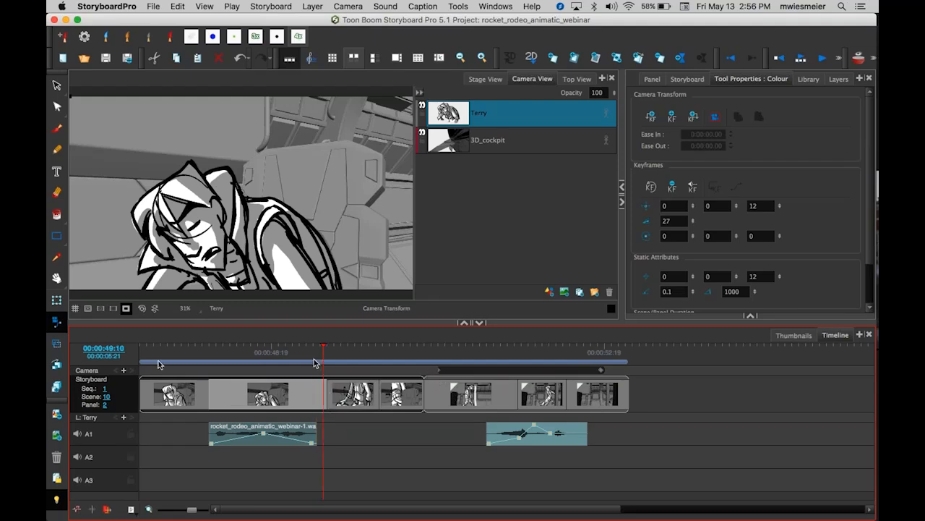
left_click(382, 393)
mouse_move(382, 392)
left_mouse_down()
mouse_move(410, 393)
mouse_move(380, 393)
mouse_move(389, 393)
left_mouse_up()
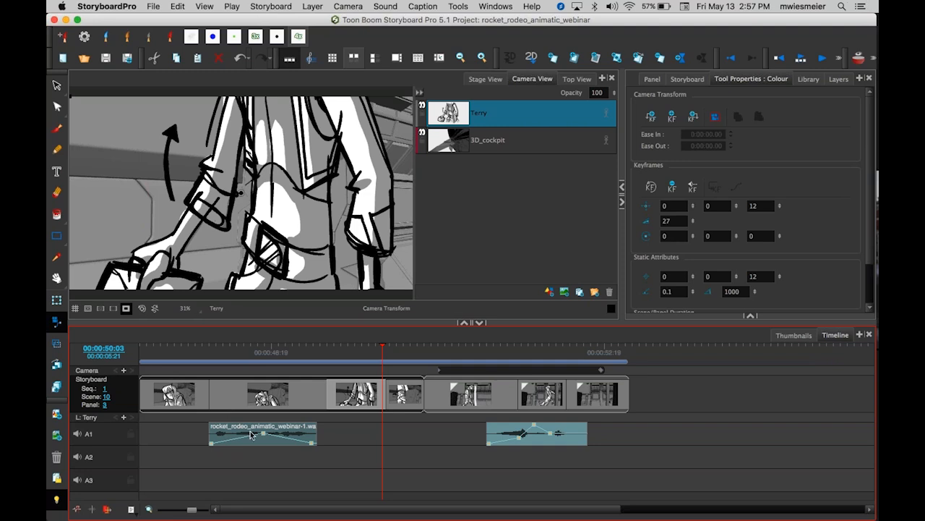
Enlarge the Camera View by resizing its dividers with the timeline and layer list, then refit the view.
left_click_drag(471, 322, 471, 364)
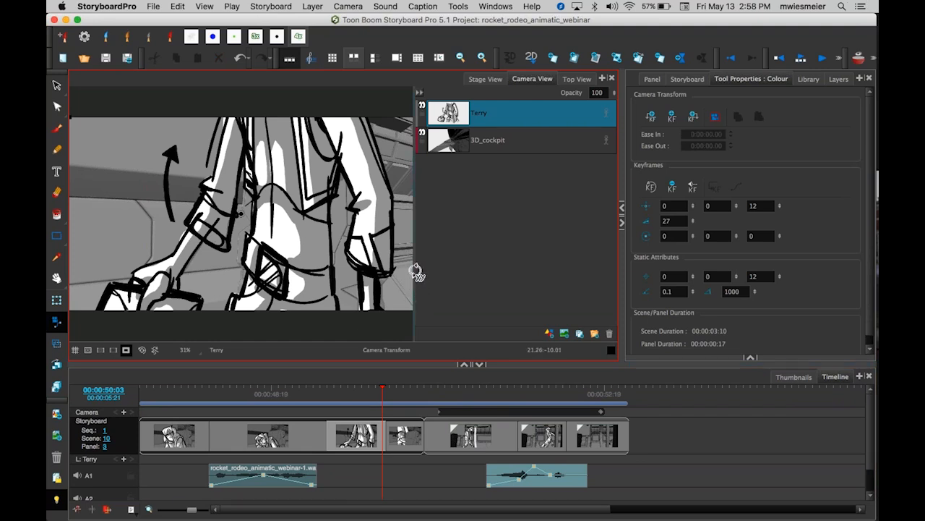
left_click_drag(415, 269, 487, 269)
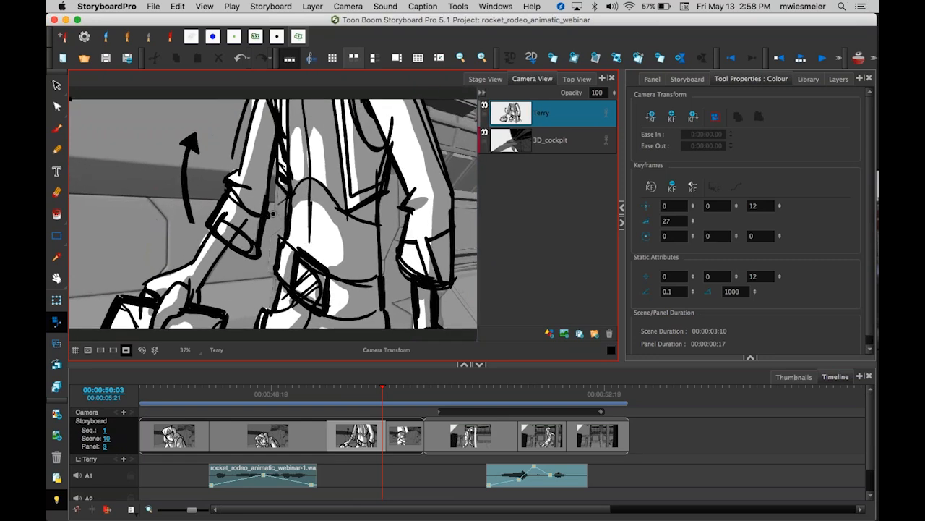
key("1")
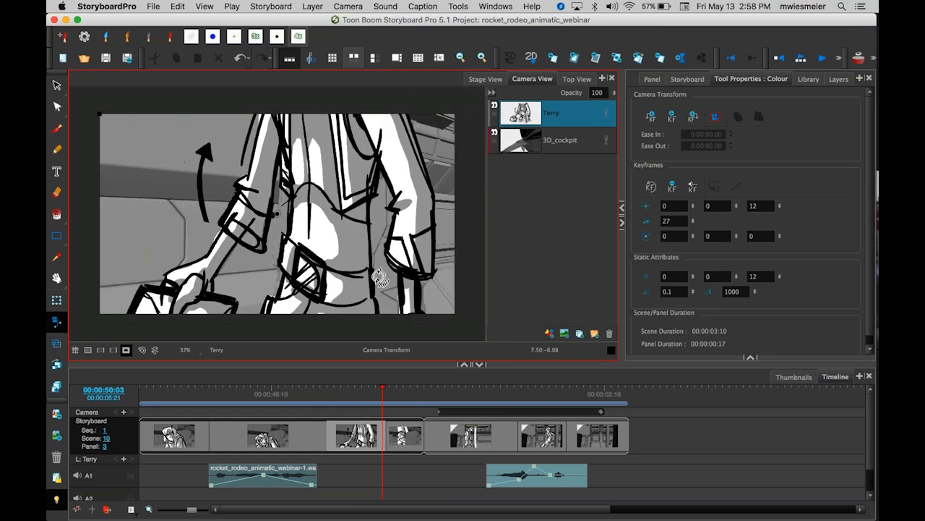